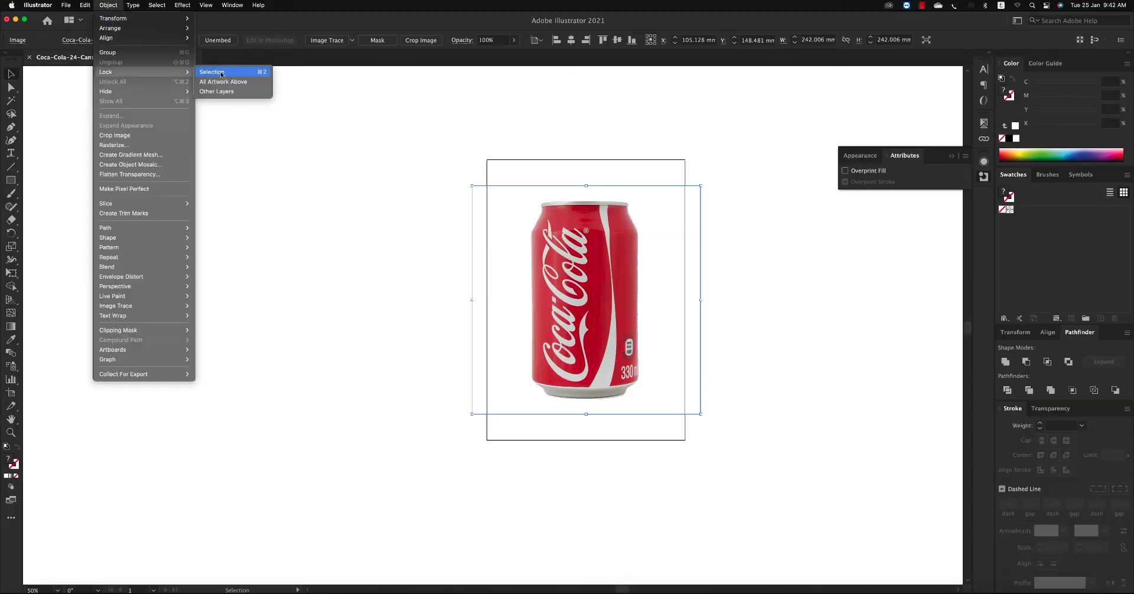
# Step: Lock the can photo and zoom in closely on the can's rim
pyautogui.click(233, 69)
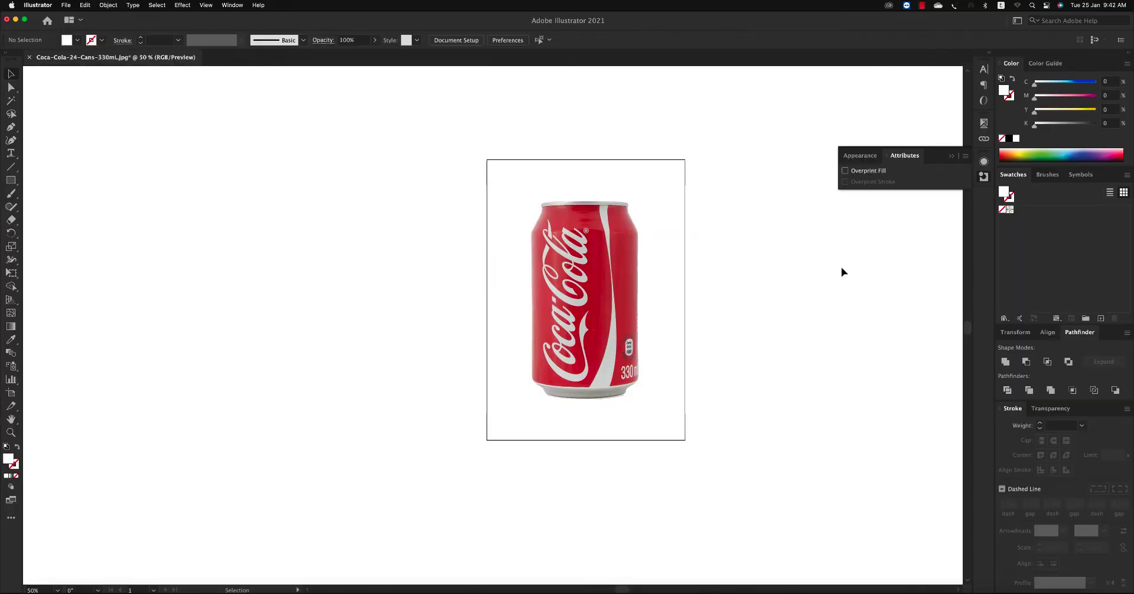
pyautogui.press('z')
pyautogui.moveTo(459, 177); pyautogui.dragTo(781, 435)
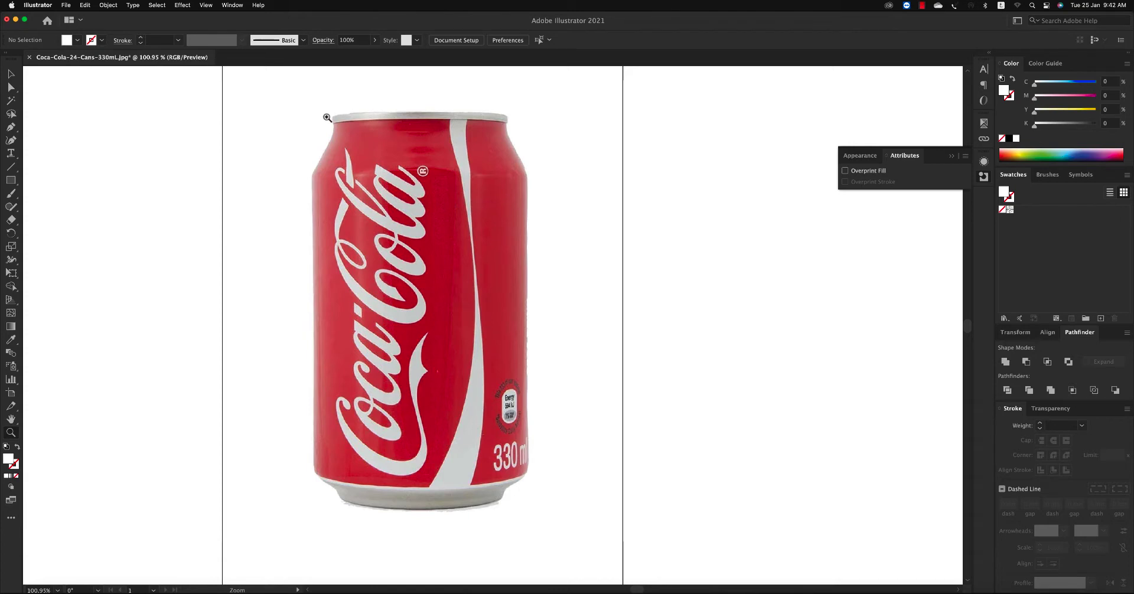
pyautogui.moveTo(305, 113); pyautogui.dragTo(622, 185)
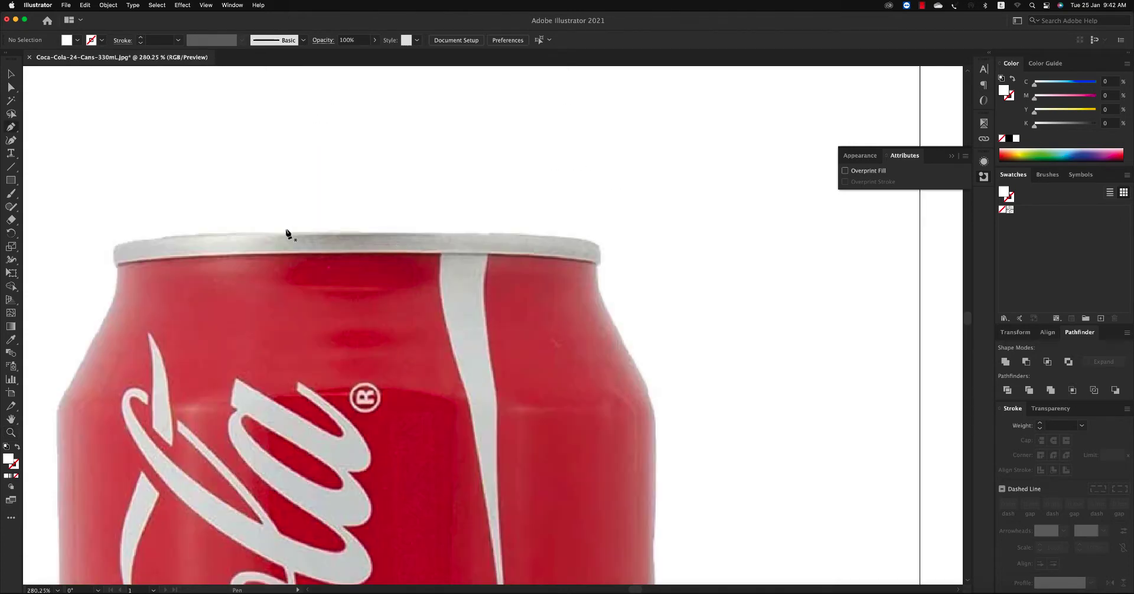
pyautogui.keyDown('alt'); pyautogui.click(444, 245); pyautogui.keyUp('alt')
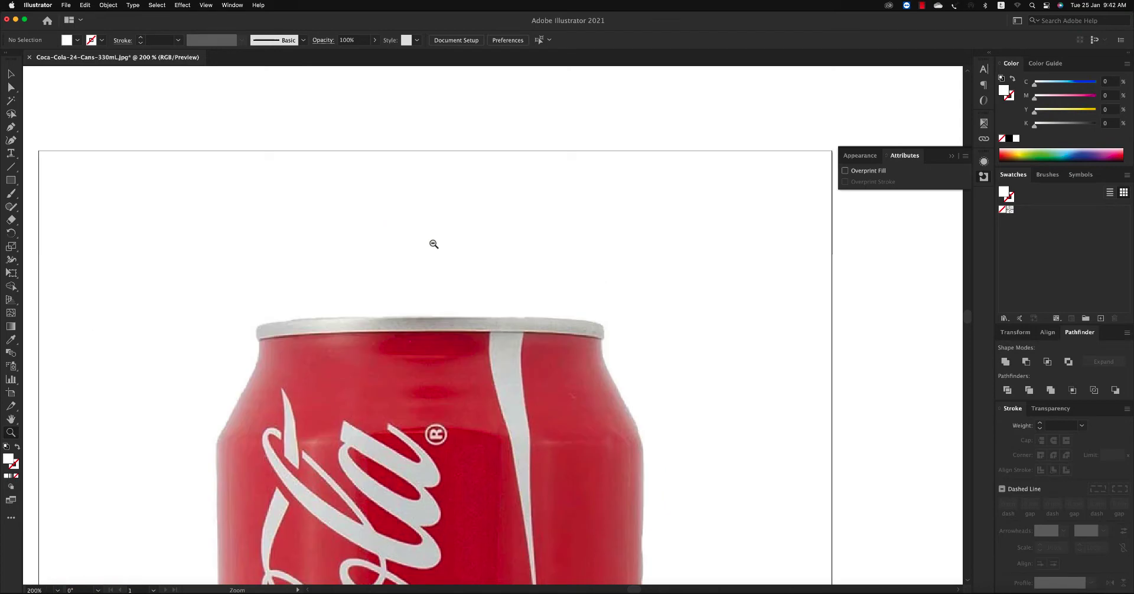
pyautogui.keyDown('alt'); pyautogui.click(479, 321); pyautogui.keyUp('alt')
pyautogui.keyDown('alt'); pyautogui.click(478, 321); pyautogui.keyUp('alt')
pyautogui.keyDown('alt'); pyautogui.click(476, 319); pyautogui.keyUp('alt')
pyautogui.scroll(-1, 522, 372)
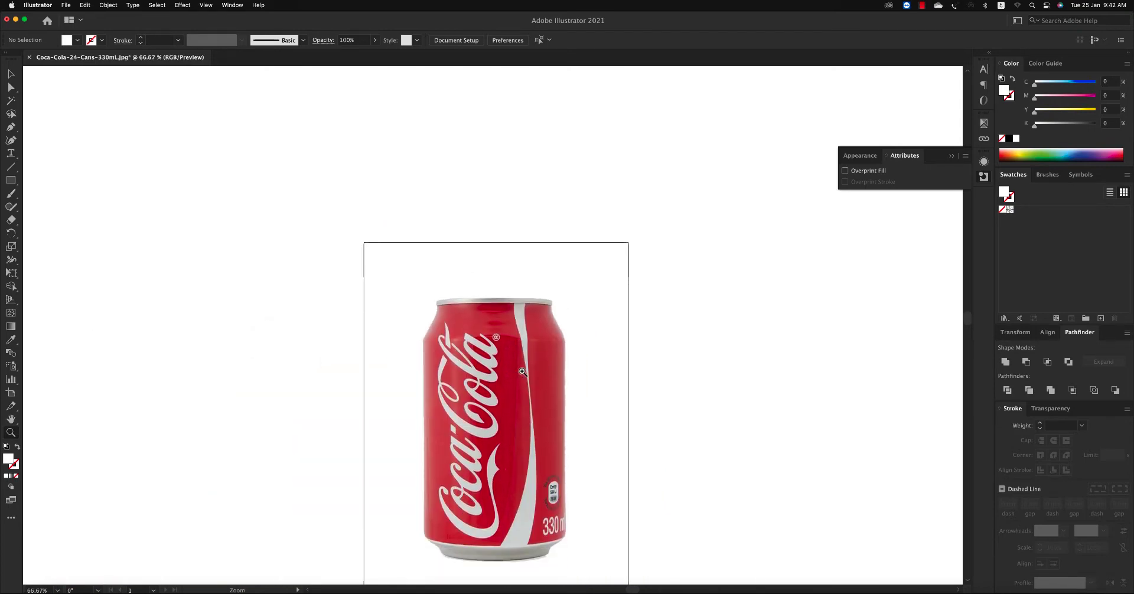
pyautogui.moveTo(552, 359); pyautogui.dragTo(552, 358)
# Step: Place the first curved Pen anchors along the top of the rim
pyautogui.press('p')
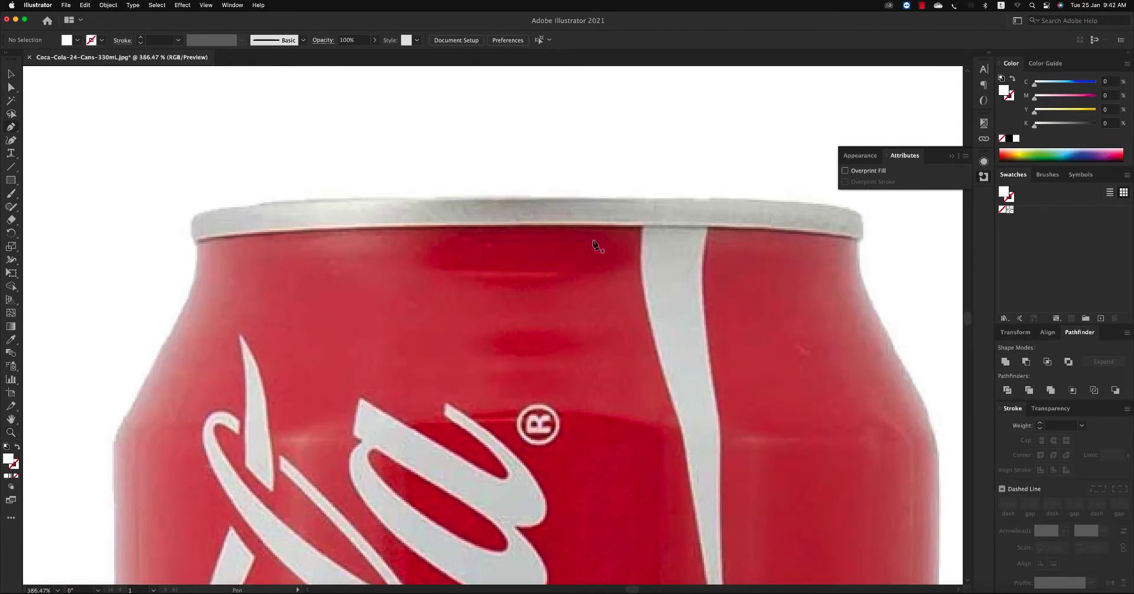
pyautogui.moveTo(555, 198); pyautogui.dragTo(469, 209)
pyautogui.moveTo(355, 198)
pyautogui.mouseDown()
pyautogui.moveTo(232, 205)
pyautogui.moveTo(199, 242)
pyautogui.mouseUp()
# Step: Extend the outline from the rim's left corner down the can's left shoulder and side
pyautogui.keyDown('super'); pyautogui.click(199, 243); pyautogui.keyUp('super')
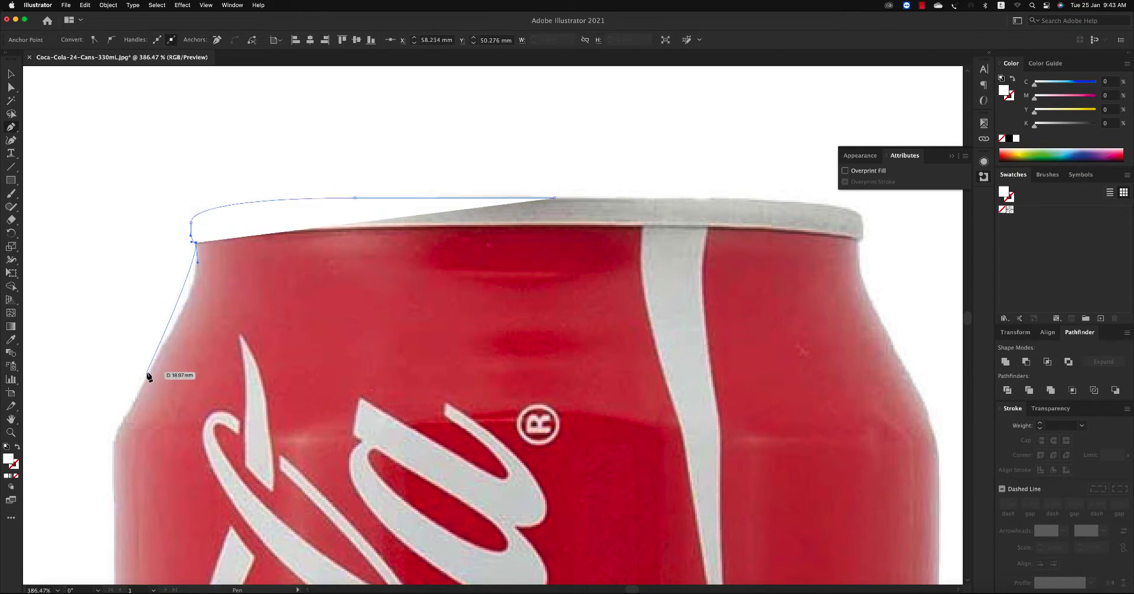
pyautogui.moveTo(148, 373)
pyautogui.mouseDown()
pyautogui.moveTo(103, 432)
pyautogui.moveTo(116, 421)
pyautogui.mouseUp()
pyautogui.moveTo(113, 461); pyautogui.dragTo(112, 475)
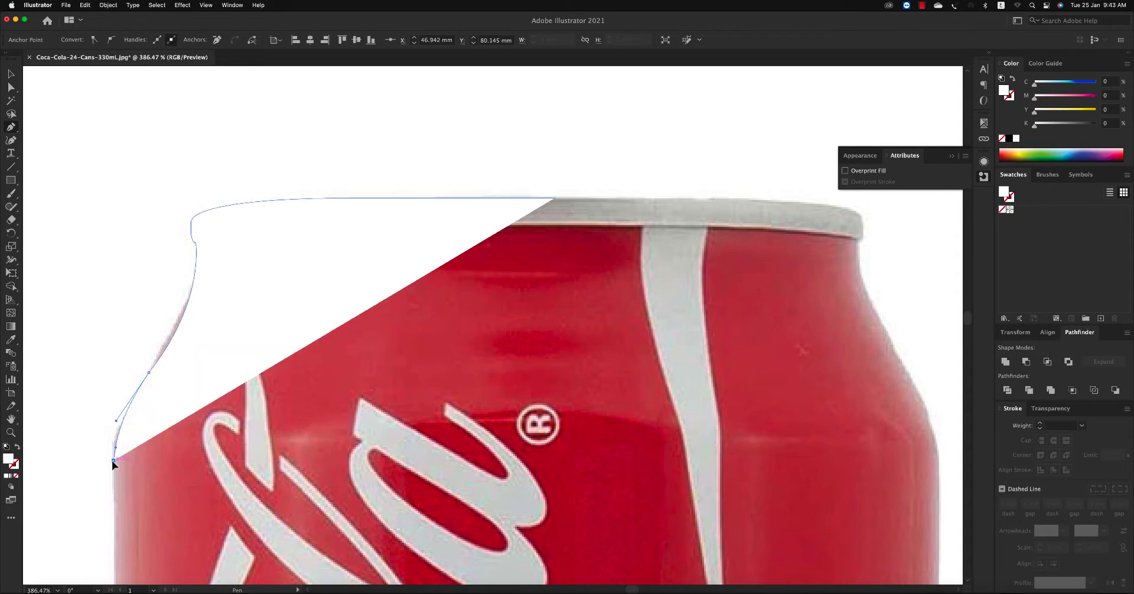
pyautogui.press('z')
pyautogui.moveTo(142, 432); pyautogui.dragTo(1050, 426)
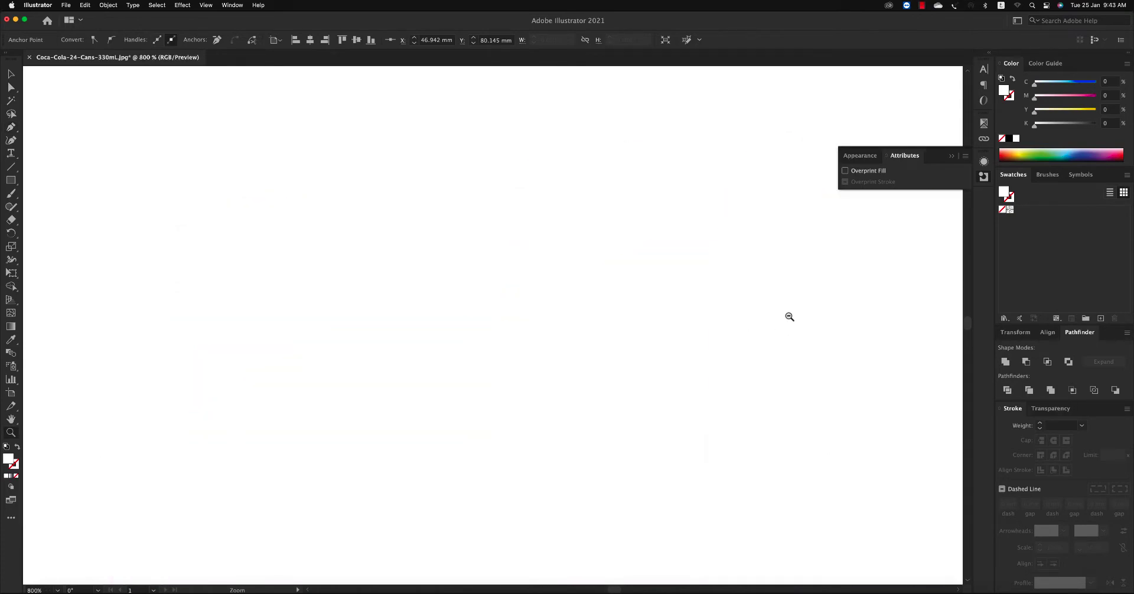
pyautogui.moveTo(790, 316); pyautogui.dragTo(593, 272)
pyautogui.keyDown('alt'); pyautogui.click(593, 272); pyautogui.keyUp('alt')
pyautogui.scroll(-1, 567, 266)
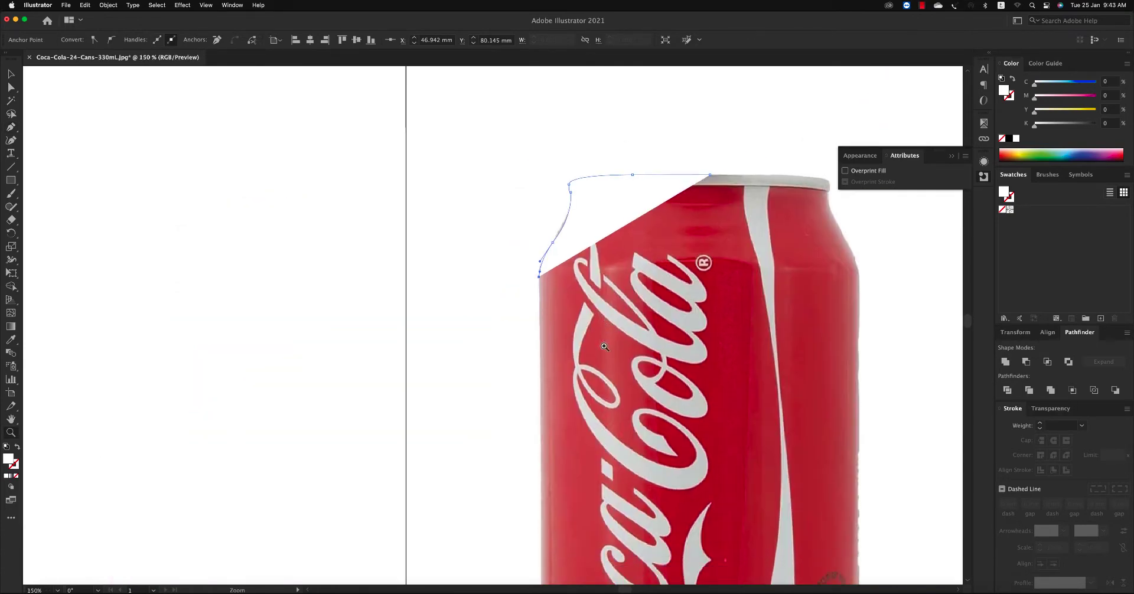
pyautogui.scroll(-1, 549, 254)
pyautogui.press('p')
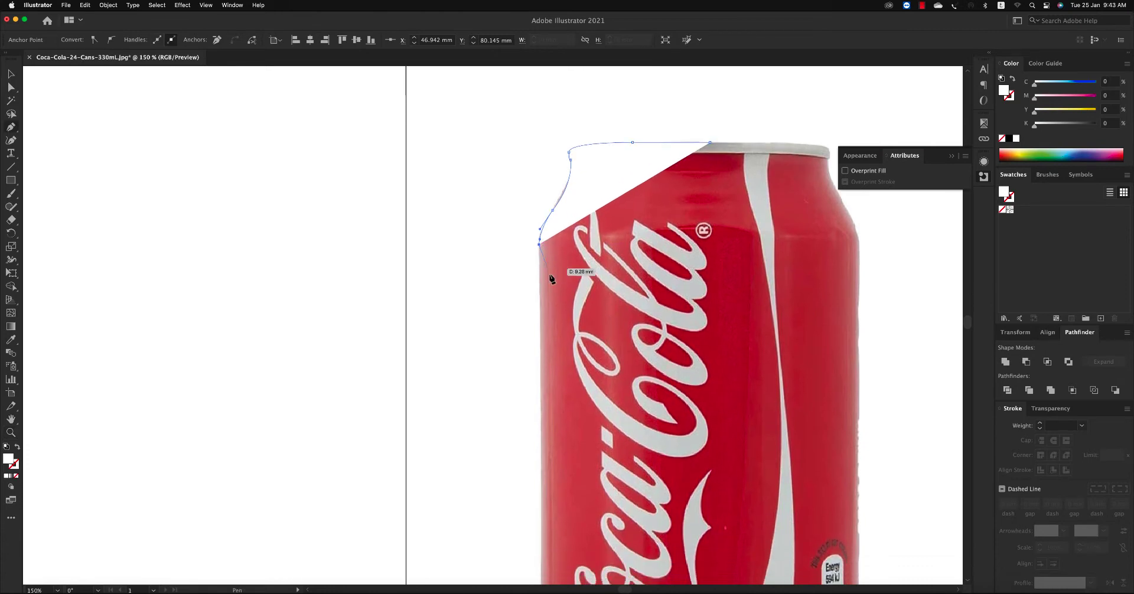
pyautogui.scroll(-5, 538, 260)
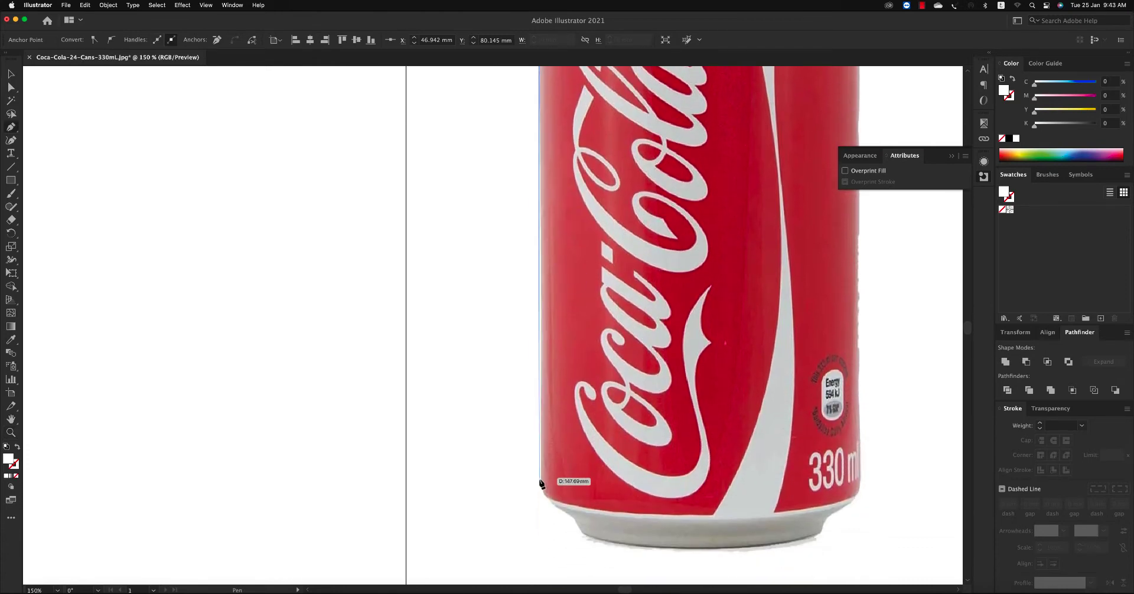
# Step: Trace the base from the bottom-left corner to the centre line and close the path
pyautogui.click(539, 479)
pyautogui.moveTo(542, 486); pyautogui.dragTo(543, 480)
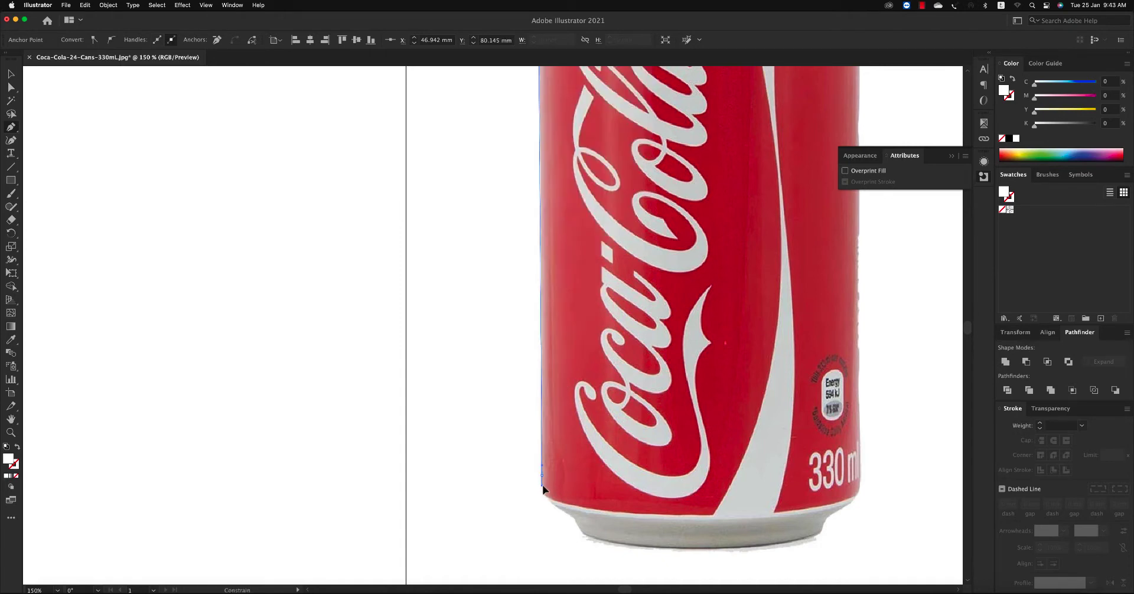
pyautogui.click(544, 500)
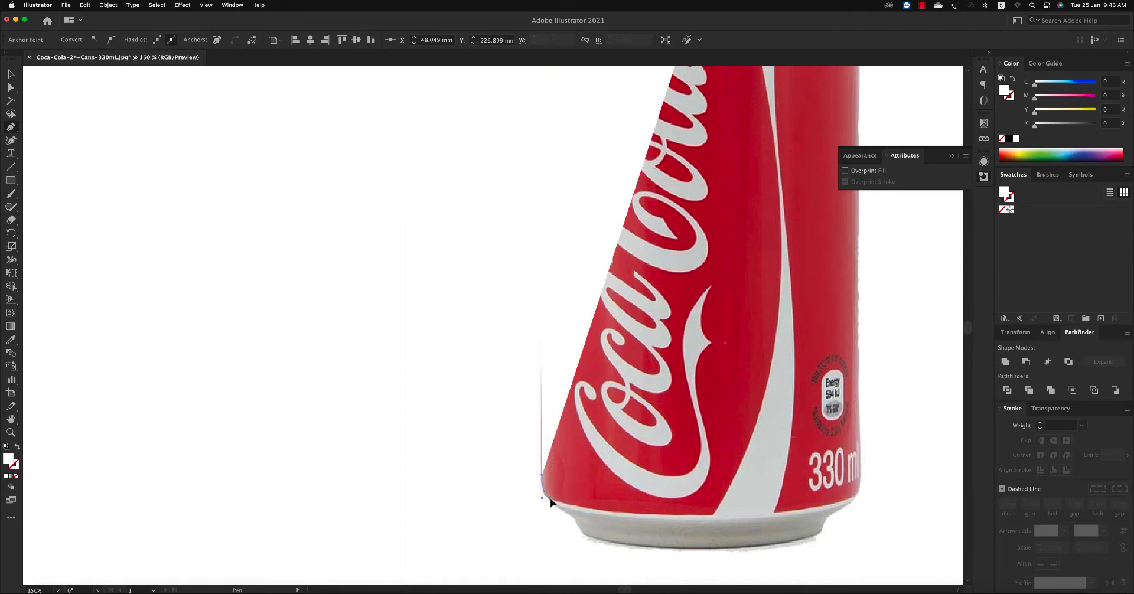
pyautogui.moveTo(573, 517); pyautogui.dragTo(581, 522)
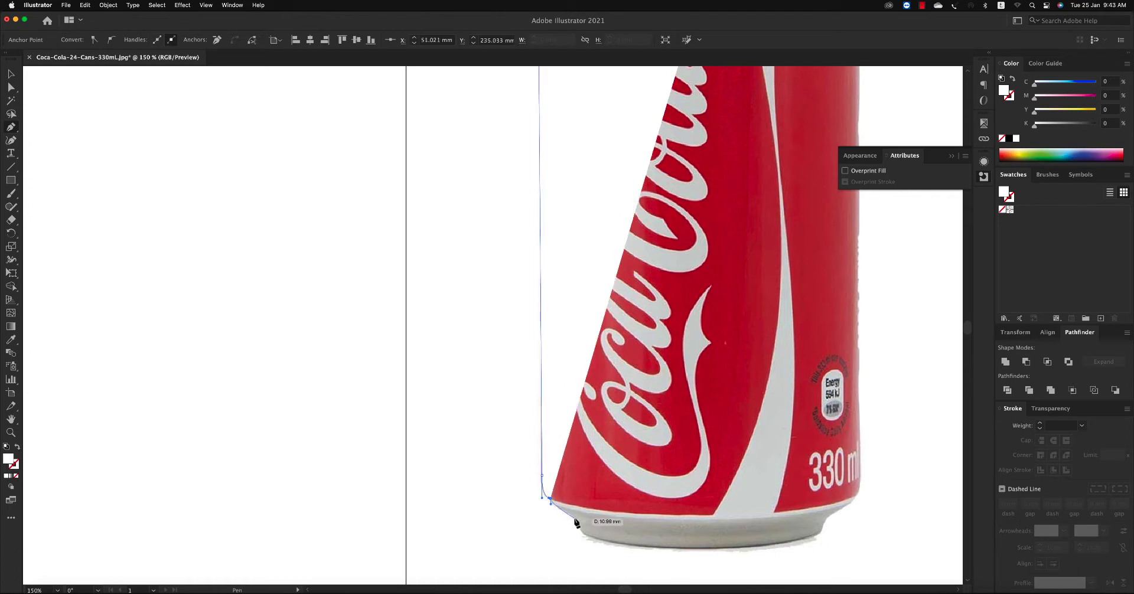
pyautogui.click(579, 538)
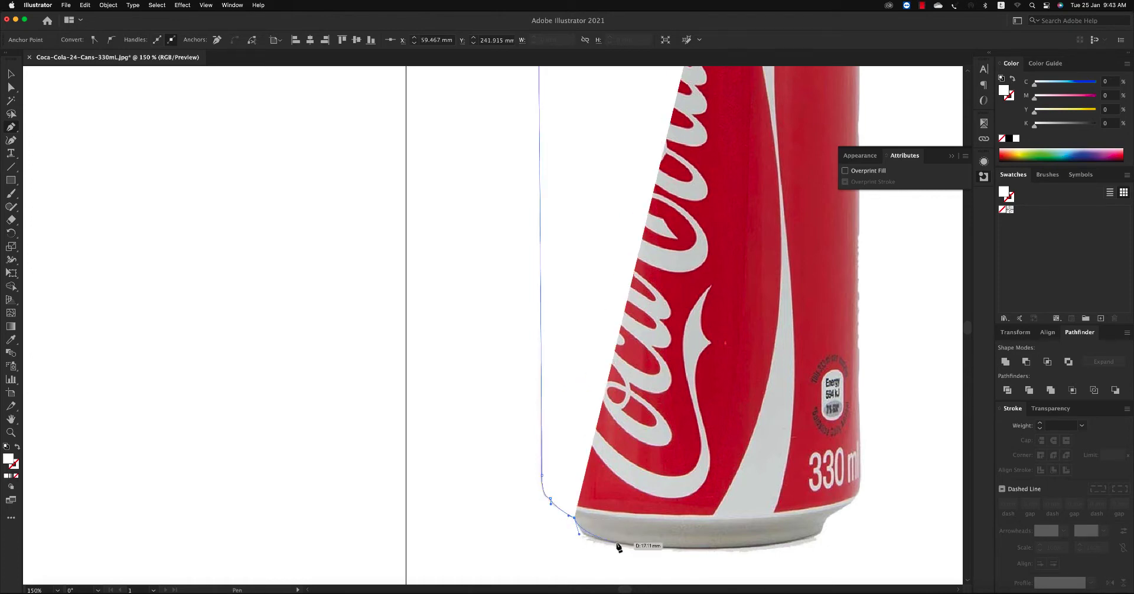
pyautogui.click(618, 542)
pyautogui.moveTo(648, 551); pyautogui.dragTo(649, 551)
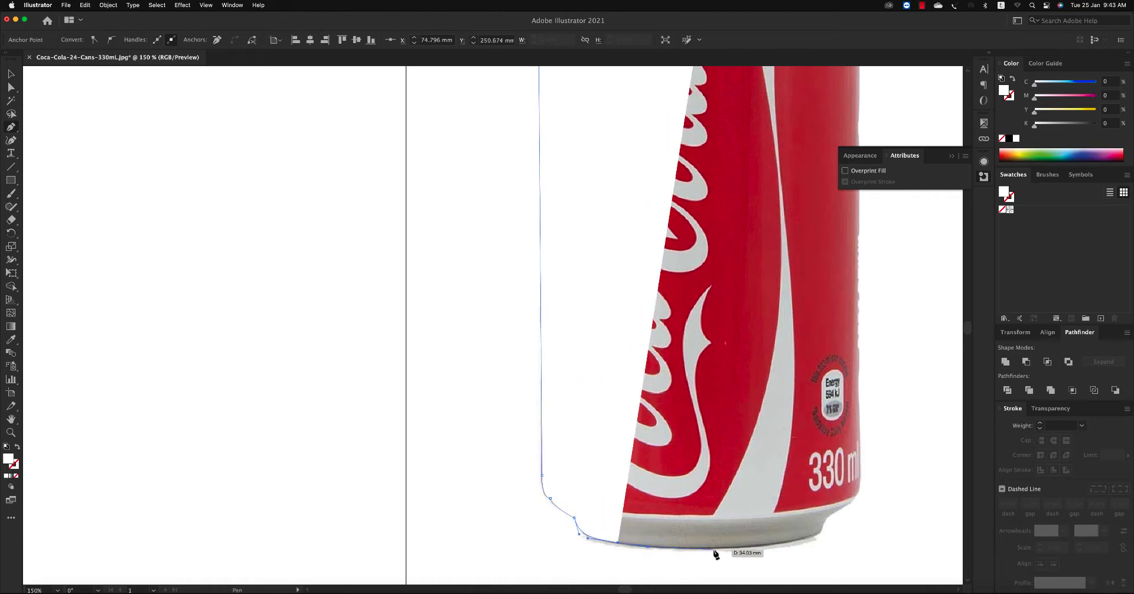
pyautogui.click(711, 548)
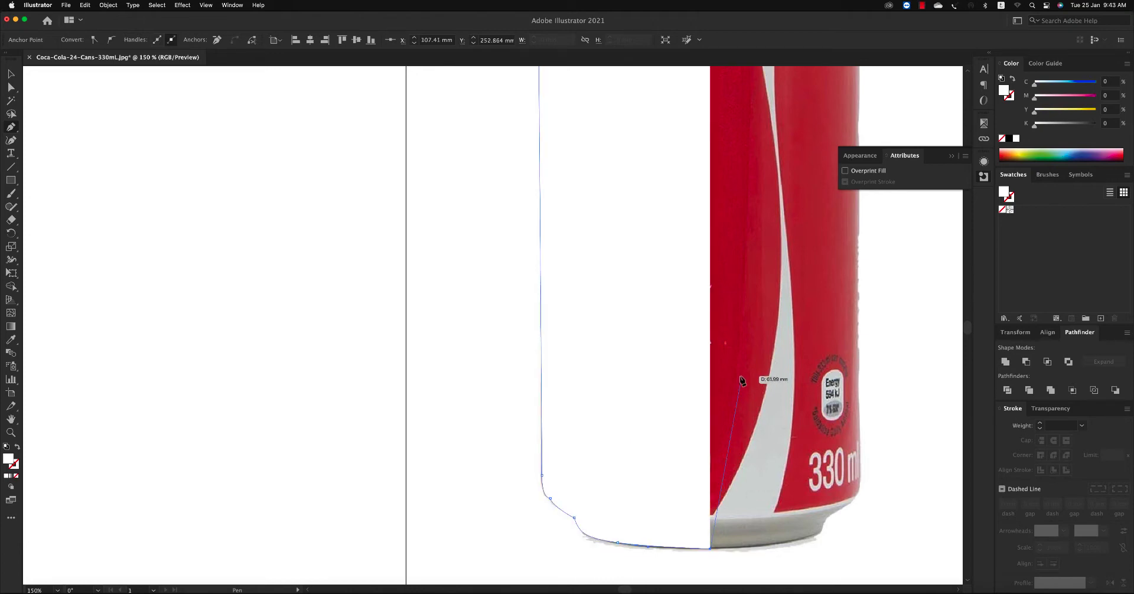
pyautogui.click(1006, 363)
# Step: Fill the half-can with the photo's red and set its Cyan to 0
pyautogui.press('z')
pyautogui.keyDown('alt'); pyautogui.click(594, 331); pyautogui.keyUp('alt')
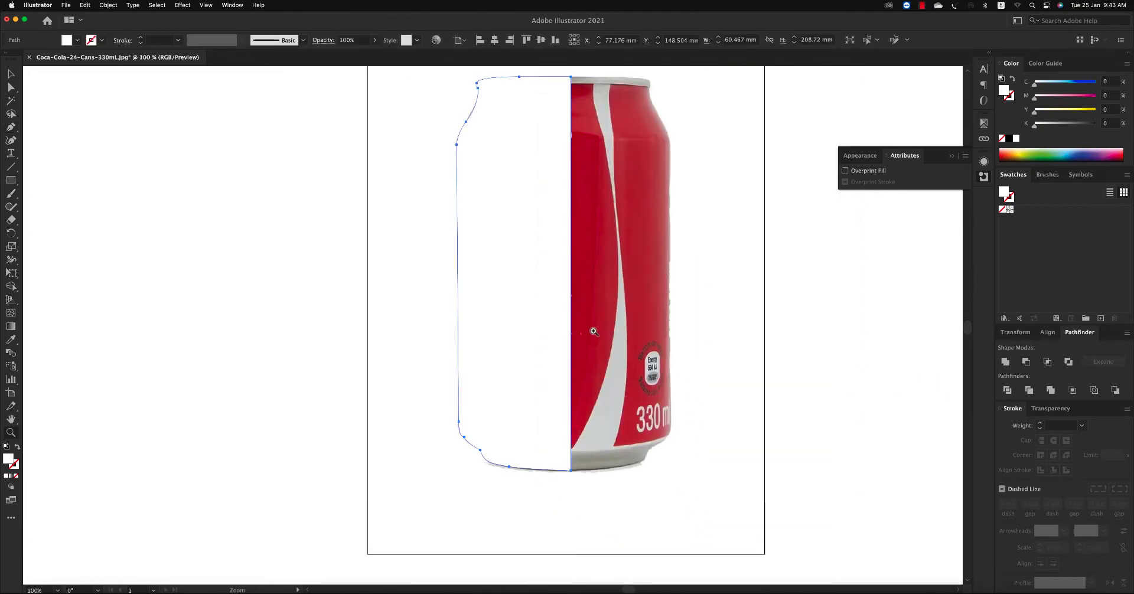
pyautogui.press('v')
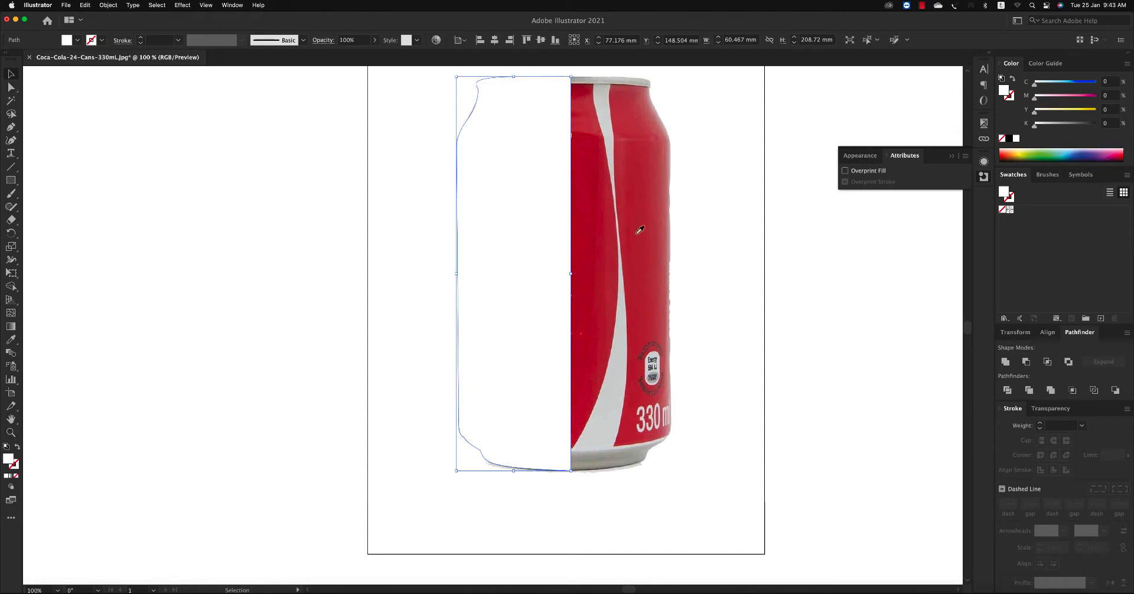
pyautogui.click(639, 230)
pyautogui.click(659, 215)
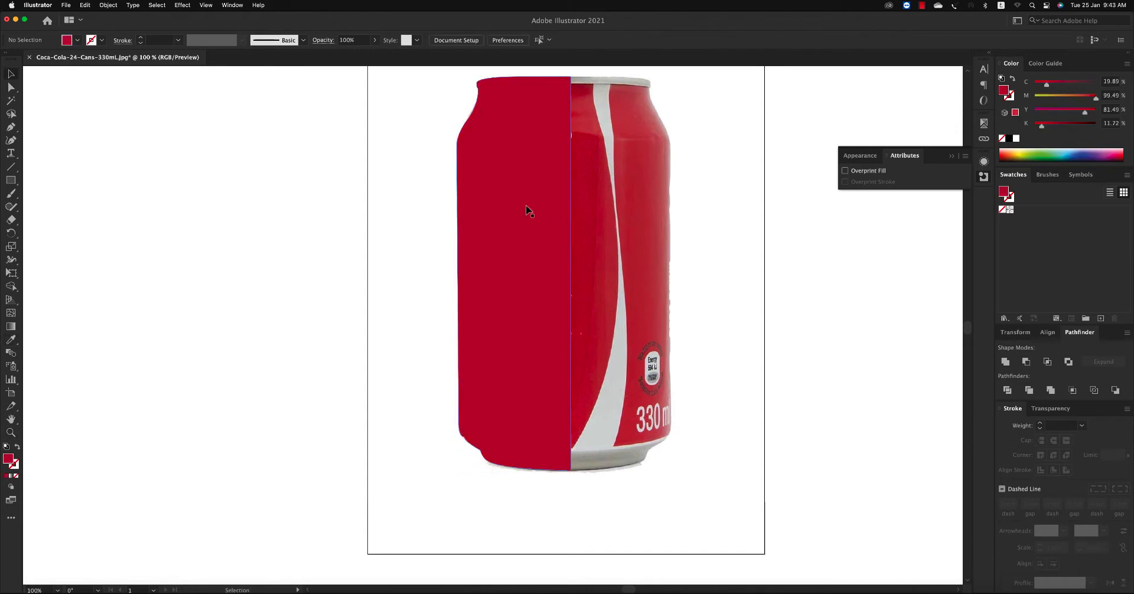
pyautogui.click(527, 209)
pyautogui.moveTo(1057, 87); pyautogui.dragTo(1030, 84)
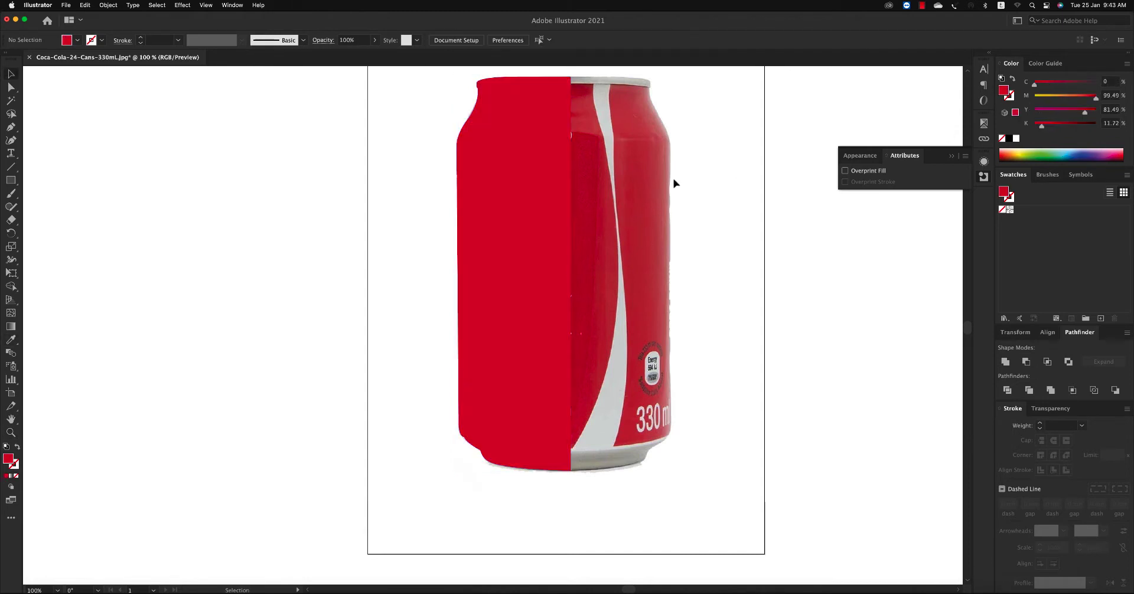
# Step: Reflect a vertical copy, move it right, and unite both halves with Shape Builder
pyautogui.press('o')
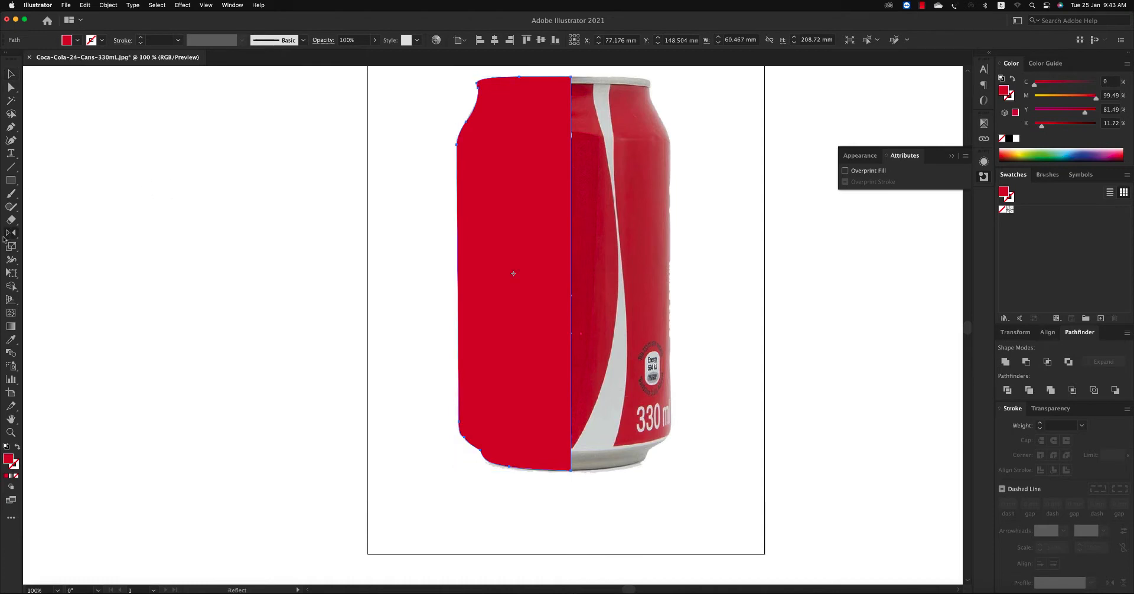
pyautogui.press('Return')
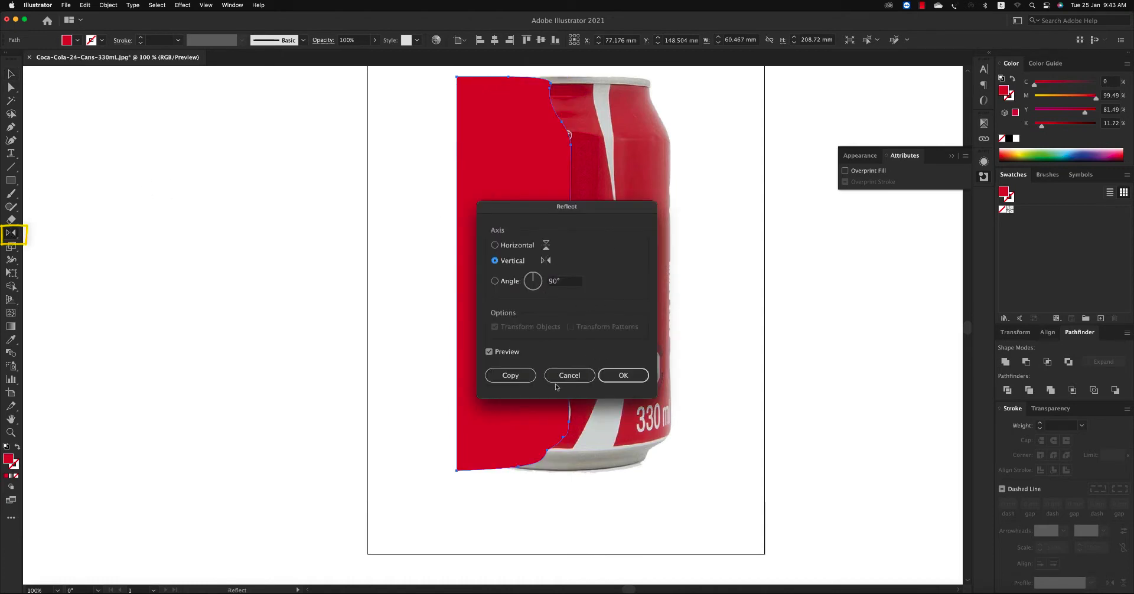
pyautogui.click(510, 375)
pyautogui.press('v')
pyautogui.moveTo(521, 306); pyautogui.dragTo(619, 298)
pyautogui.keyDown('shift'); pyautogui.click(495, 229); pyautogui.keyUp('shift')
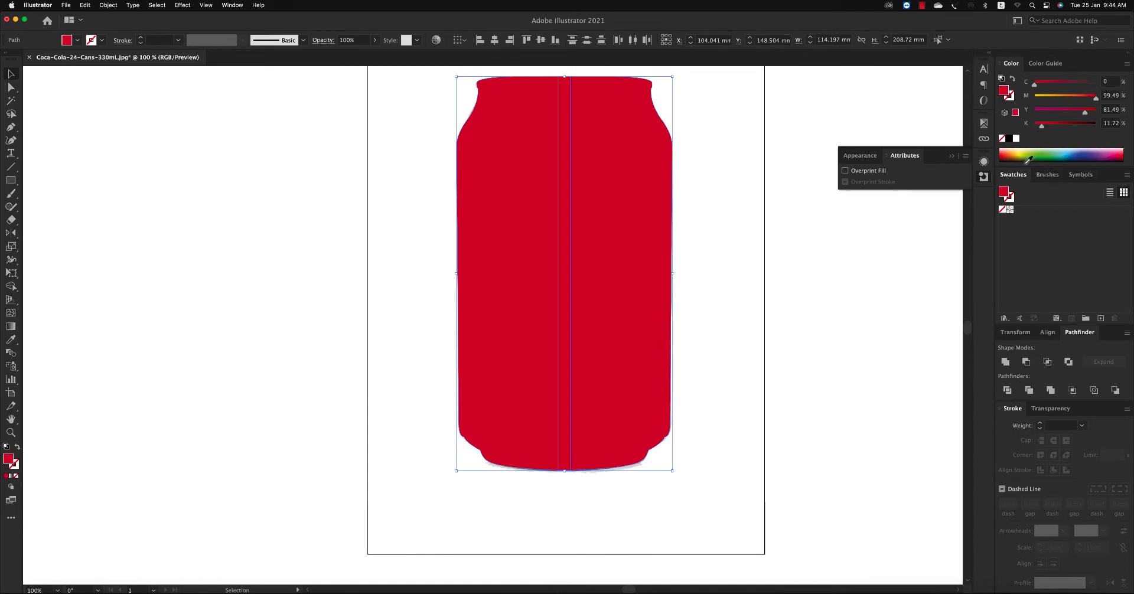
pyautogui.hotkey('shift', 'm')
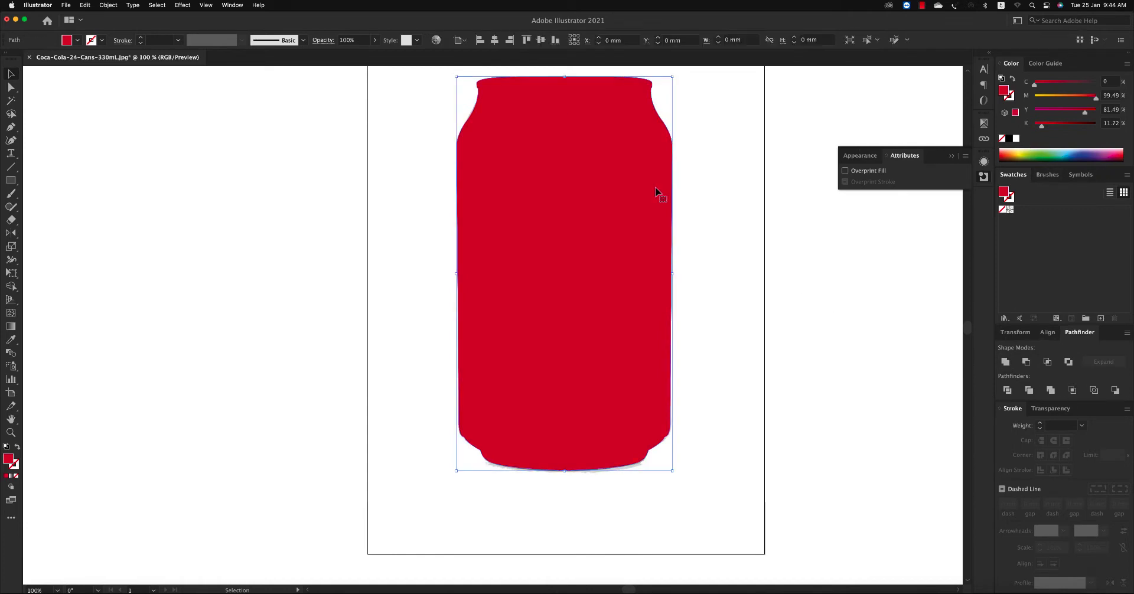
pyautogui.moveTo(654, 186); pyautogui.dragTo(584, 108)
pyautogui.hotkey('ctrl', '-')
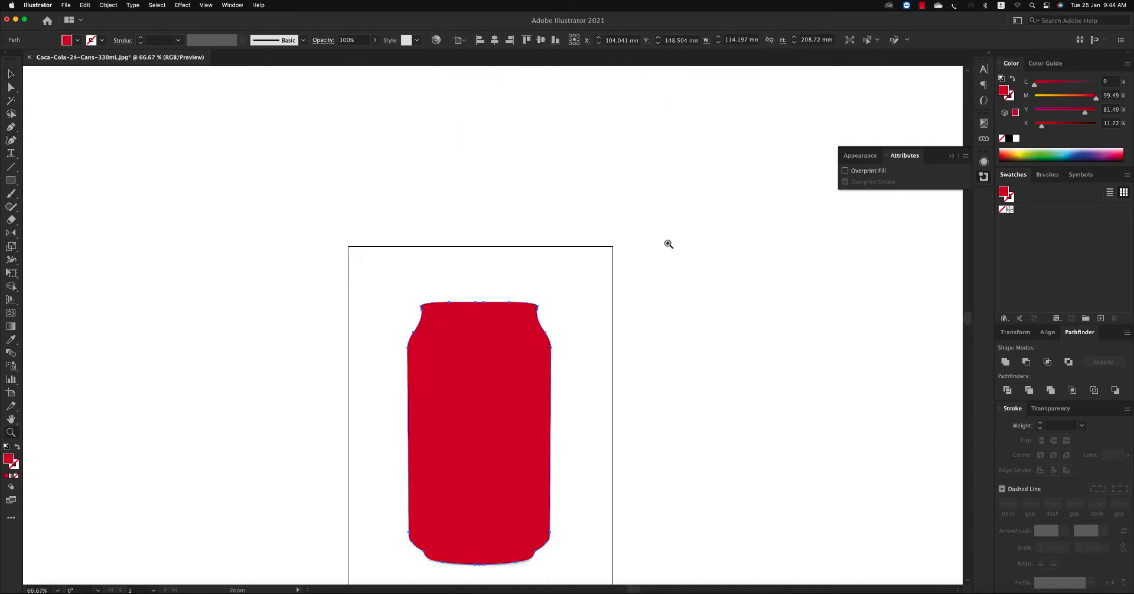
# Step: Remove the fill and trace a new curved path along the can's top rim
pyautogui.click(1002, 139)
pyautogui.moveTo(493, 319); pyautogui.dragTo(603, 384)
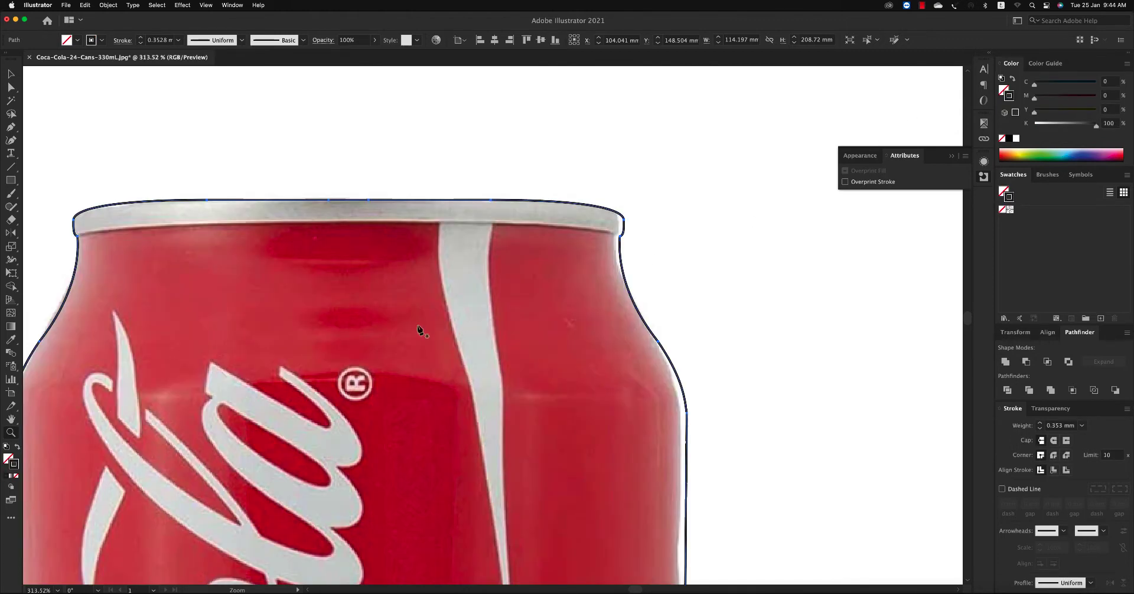
pyautogui.press('p')
pyautogui.click(59, 244)
pyautogui.click(103, 223)
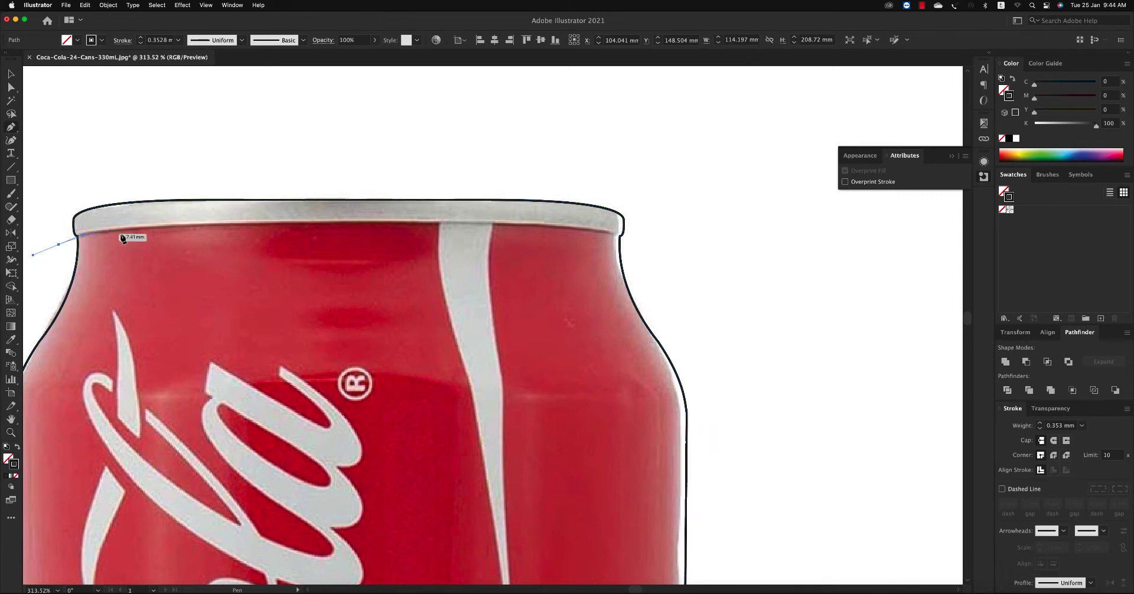
pyautogui.click(216, 224)
pyautogui.moveTo(332, 228); pyautogui.dragTo(334, 228)
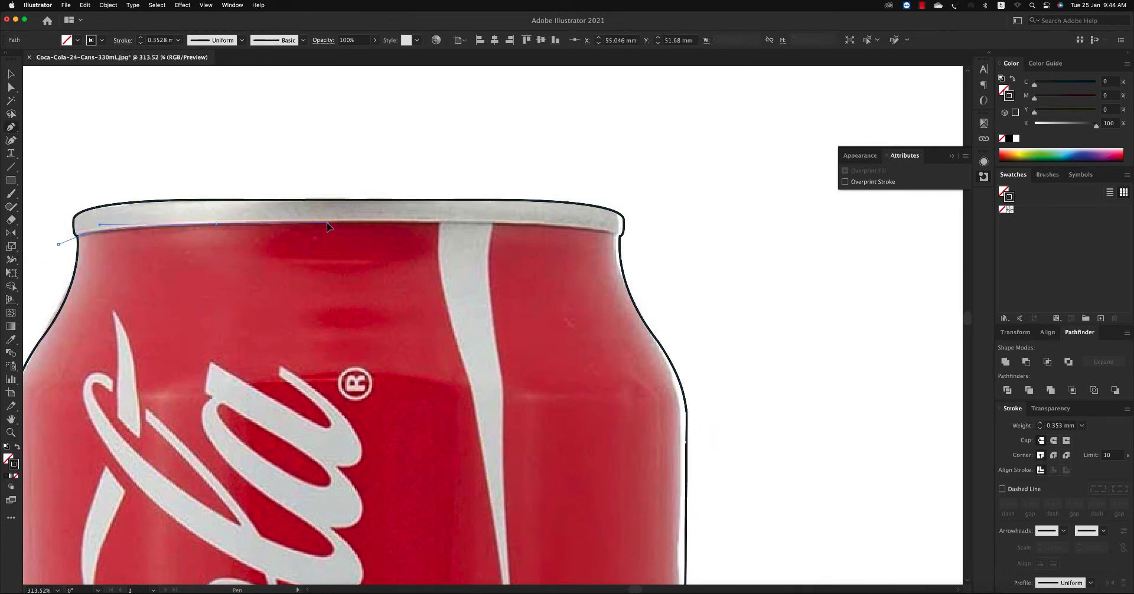
pyautogui.moveTo(426, 223); pyautogui.dragTo(509, 229)
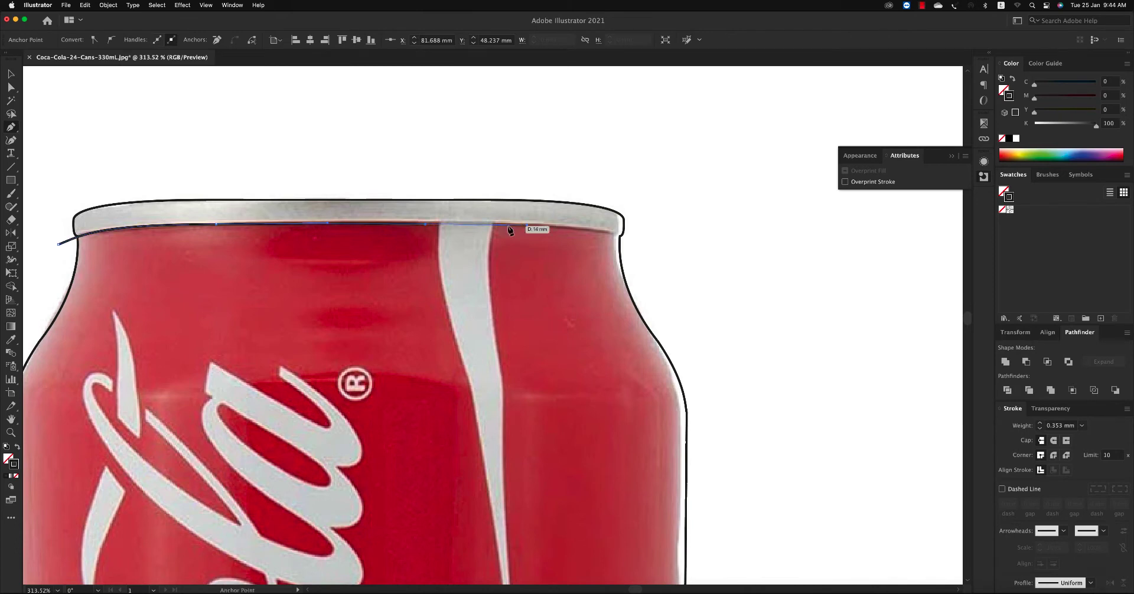
pyautogui.moveTo(637, 237); pyautogui.dragTo(694, 252)
# Step: Trace the seam along the can's lower rim, finish the path, and zoom back out
pyautogui.keyDown('alt'); pyautogui.keyDown('super'); pyautogui.click(564, 246); pyautogui.keyUp('super'); pyautogui.keyUp('alt')
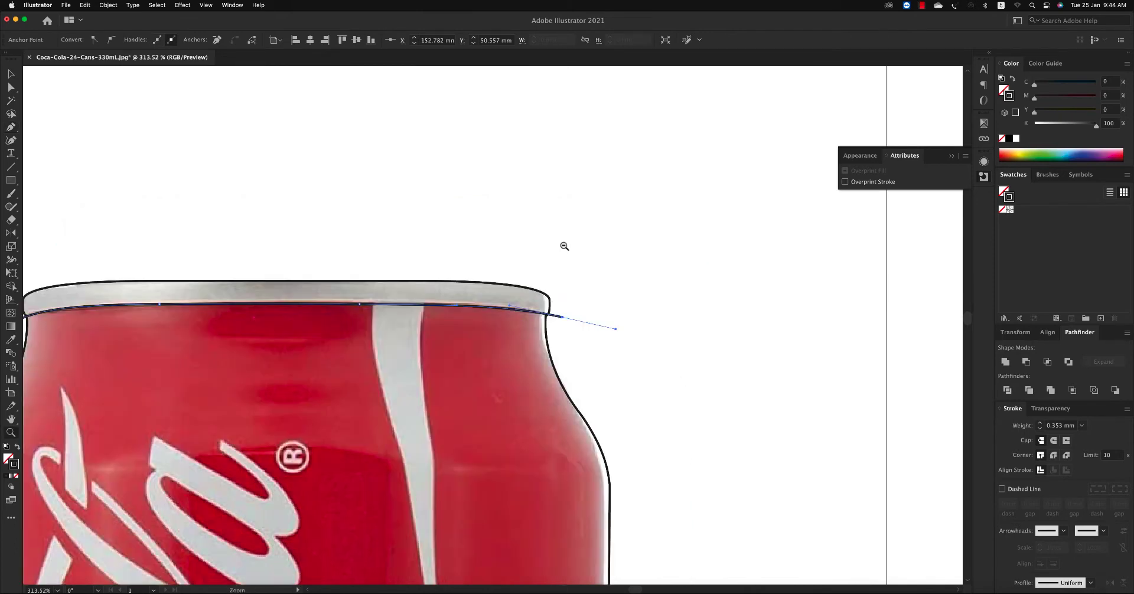
pyautogui.keyDown('alt'); pyautogui.click(564, 246); pyautogui.keyUp('alt')
pyautogui.keyDown('alt'); pyautogui.click(564, 246); pyautogui.keyUp('alt')
pyautogui.moveTo(402, 431)
pyautogui.mouseDown()
pyautogui.moveTo(607, 518)
pyautogui.moveTo(714, 540)
pyautogui.mouseUp()
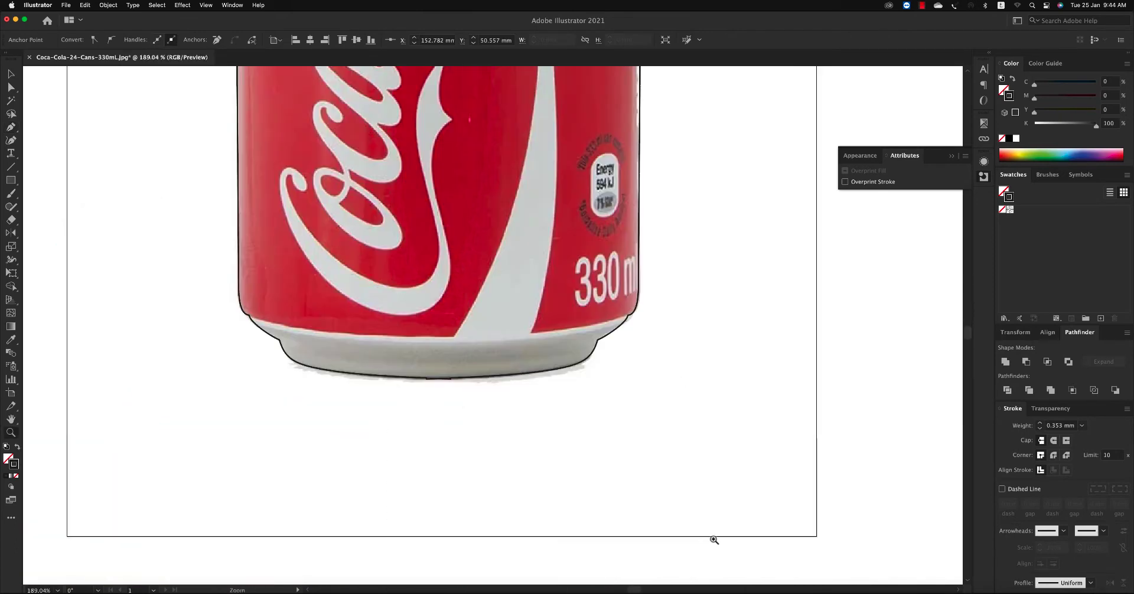
pyautogui.press('p')
pyautogui.moveTo(277, 323)
pyautogui.mouseDown()
pyautogui.moveTo(440, 347)
pyautogui.moveTo(537, 338)
pyautogui.mouseUp()
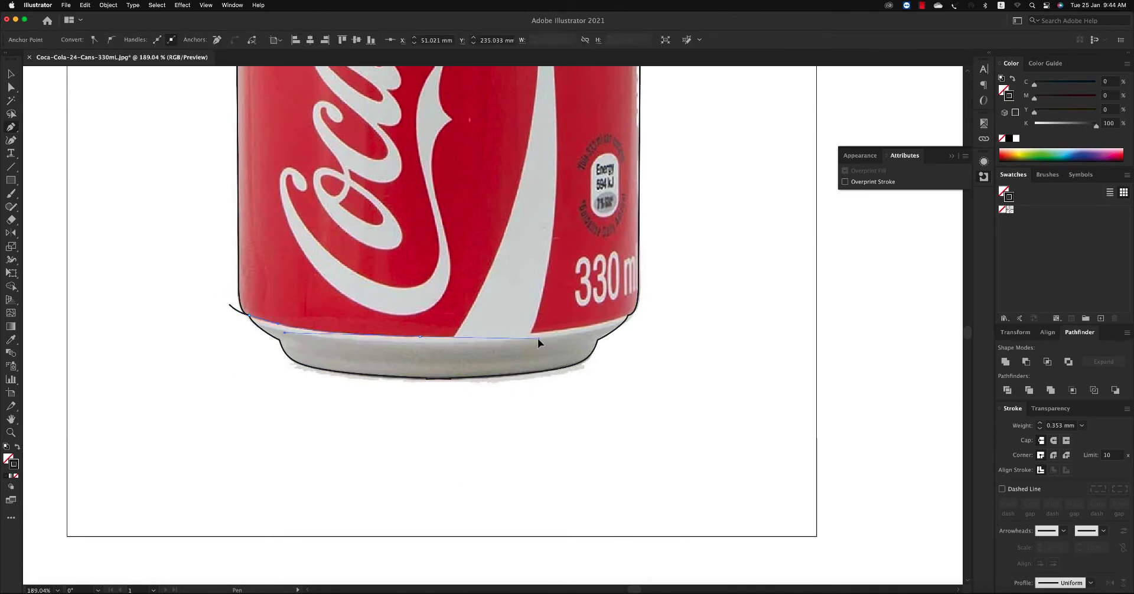
pyautogui.click(640, 311)
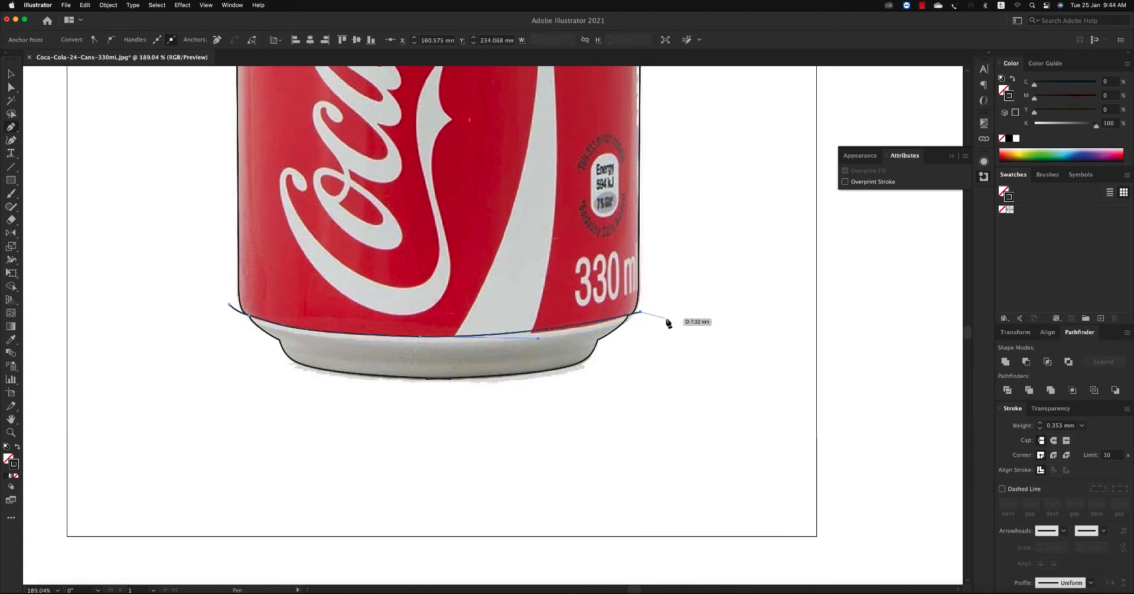
pyautogui.press('Escape')
pyautogui.press('z')
pyautogui.keyDown('alt'); pyautogui.click(587, 329); pyautogui.keyUp('alt')
pyautogui.keyDown('alt'); pyautogui.click(532, 295); pyautogui.keyUp('alt')
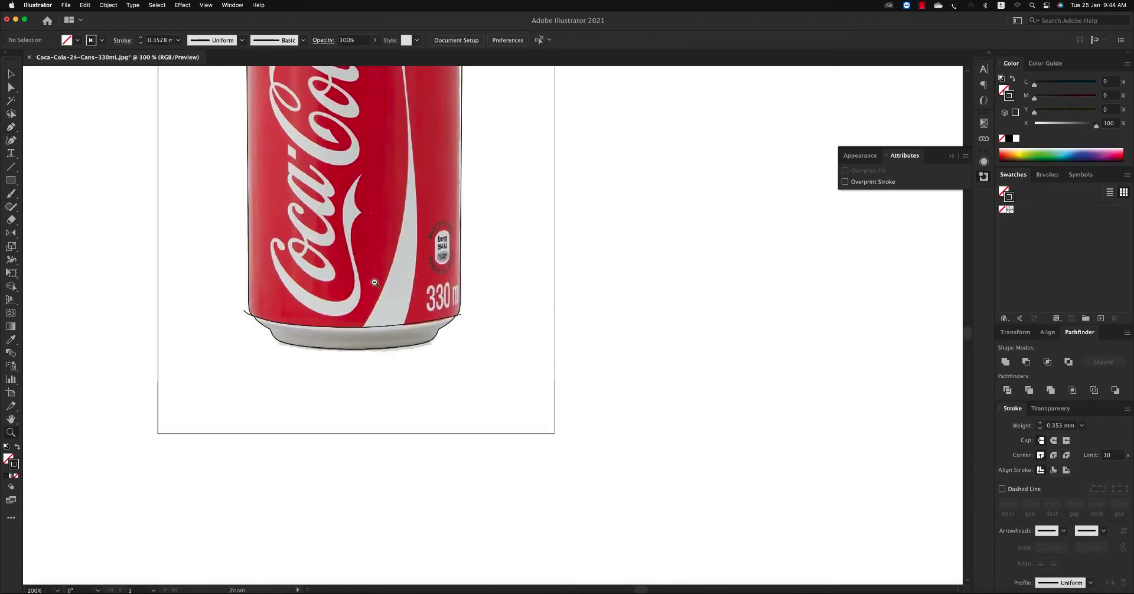
pyautogui.keyDown('alt'); pyautogui.click(480, 263); pyautogui.keyUp('alt')
# Step: Select the traced outline and check its top-right anchor
pyautogui.press('v')
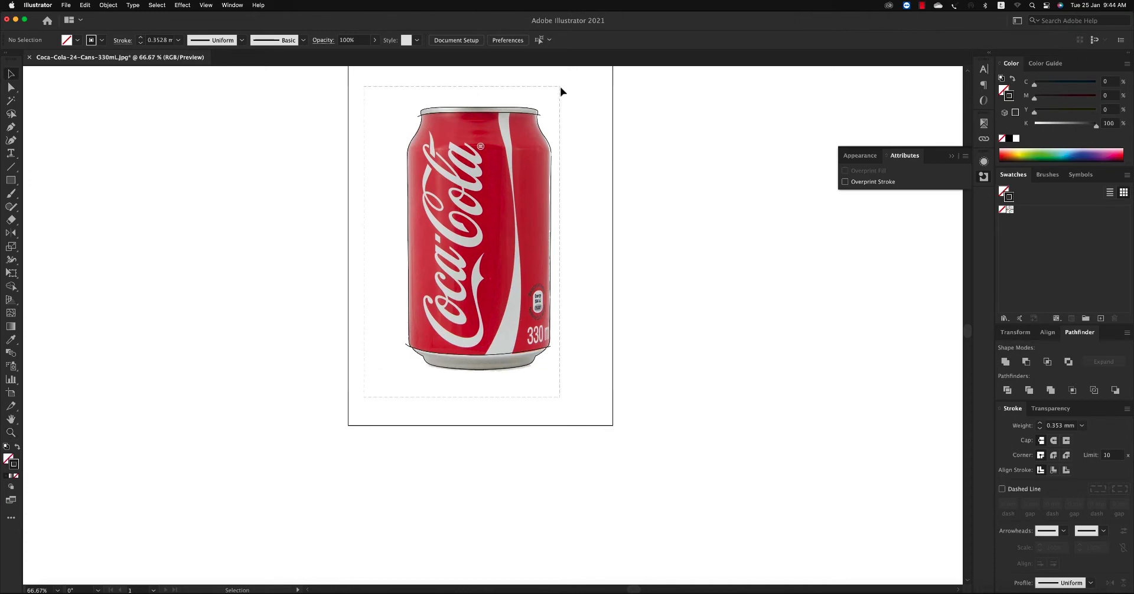
pyautogui.moveTo(546, 114); pyautogui.dragTo(561, 93)
pyautogui.hotkey('shift', 'm')
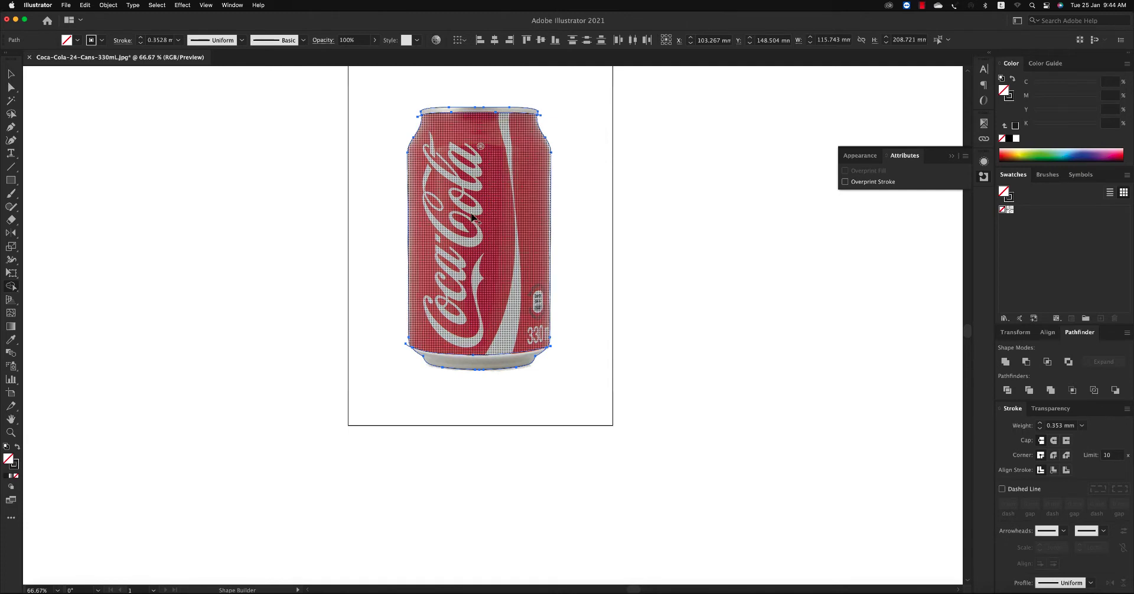
pyautogui.press('a')
pyautogui.click(538, 114)
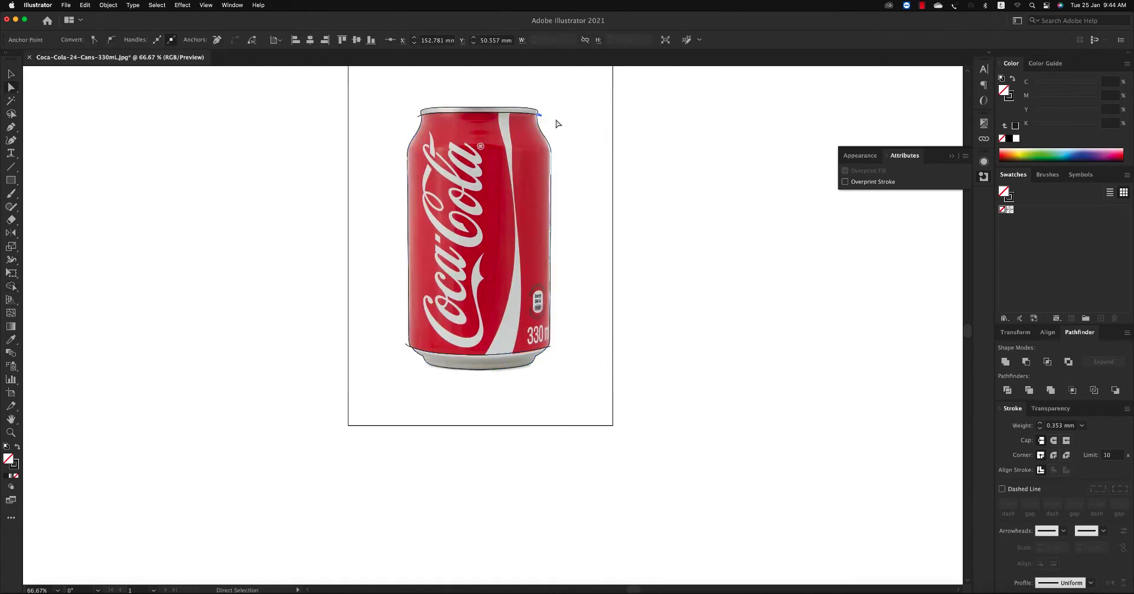
pyautogui.click(552, 130)
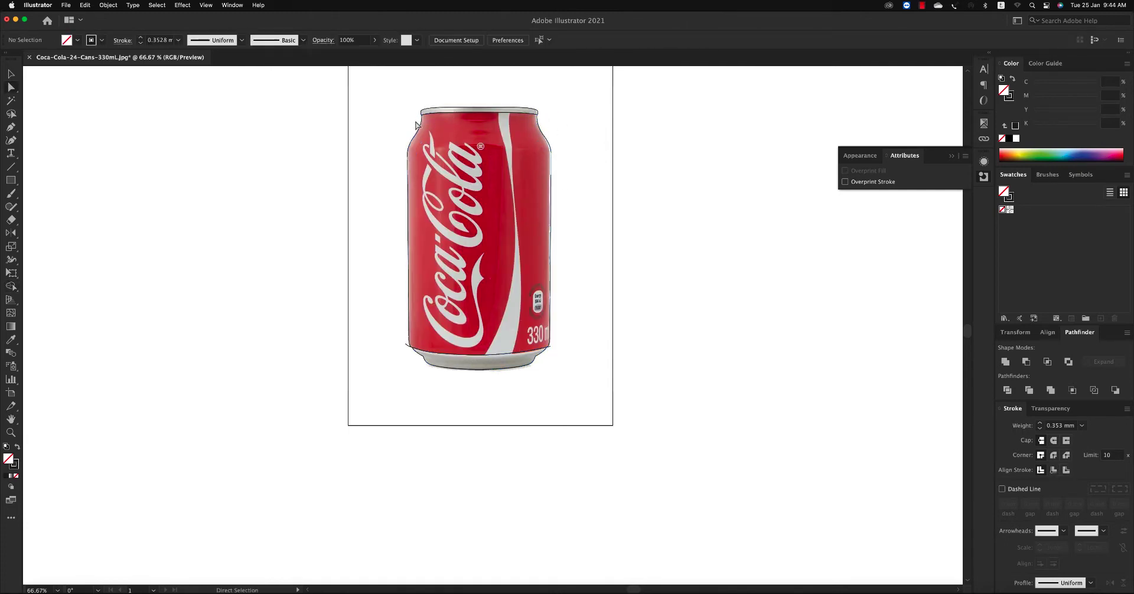
# Step: Zoom in around the can and check the bottom path's selection
pyautogui.press('z')
pyautogui.moveTo(407, 98); pyautogui.dragTo(644, 432)
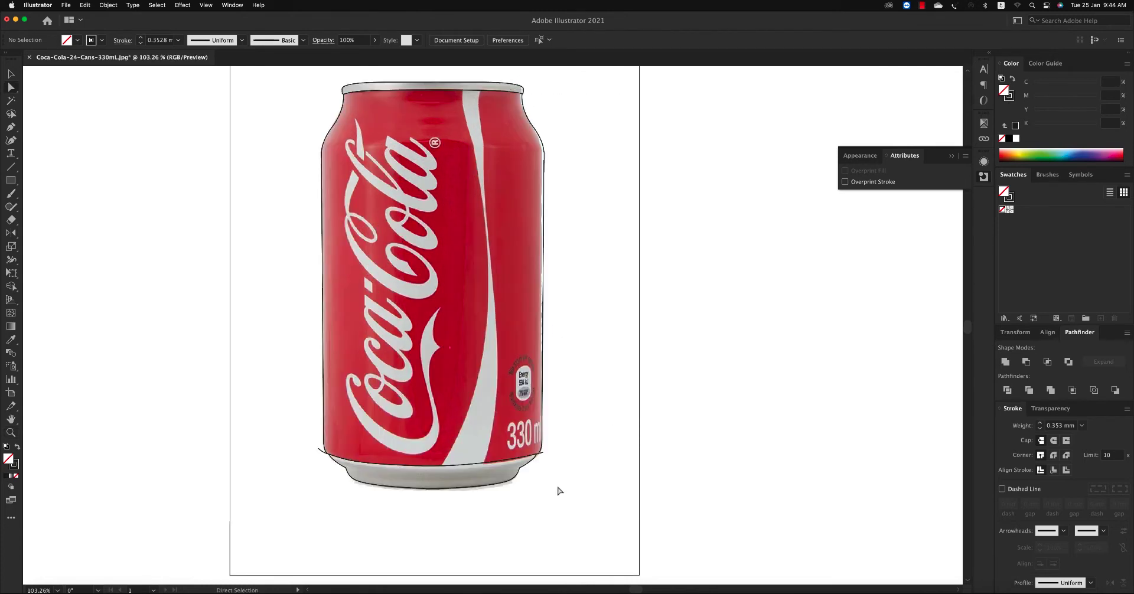
pyautogui.click(545, 455)
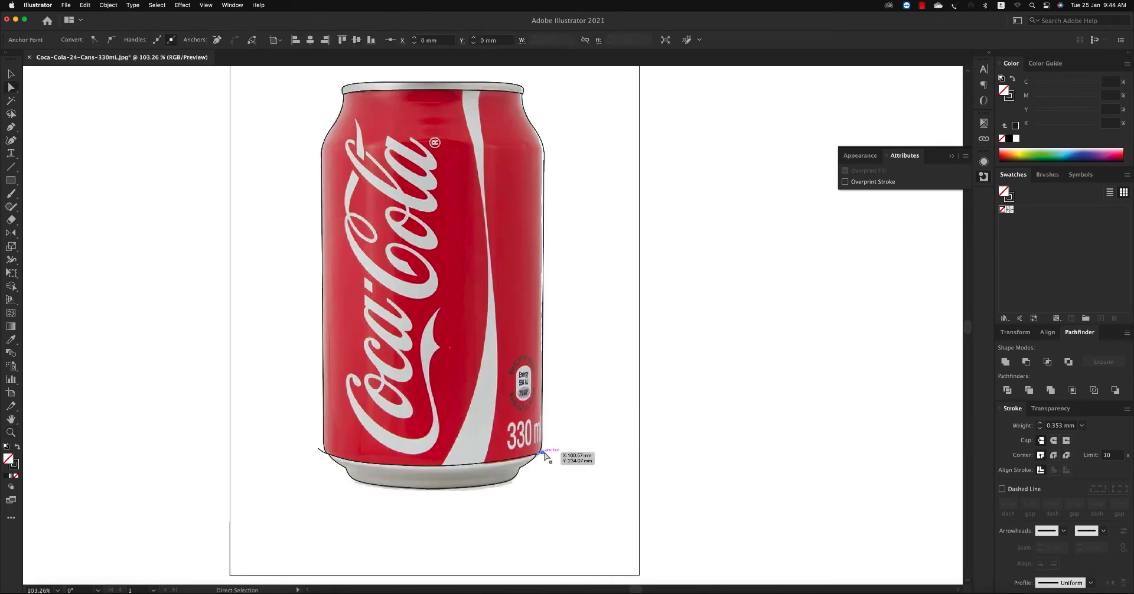
pyautogui.click(318, 450)
pyautogui.click(467, 480)
pyautogui.press('z')
pyautogui.keyDown('alt'); pyautogui.click(449, 416); pyautogui.keyUp('alt')
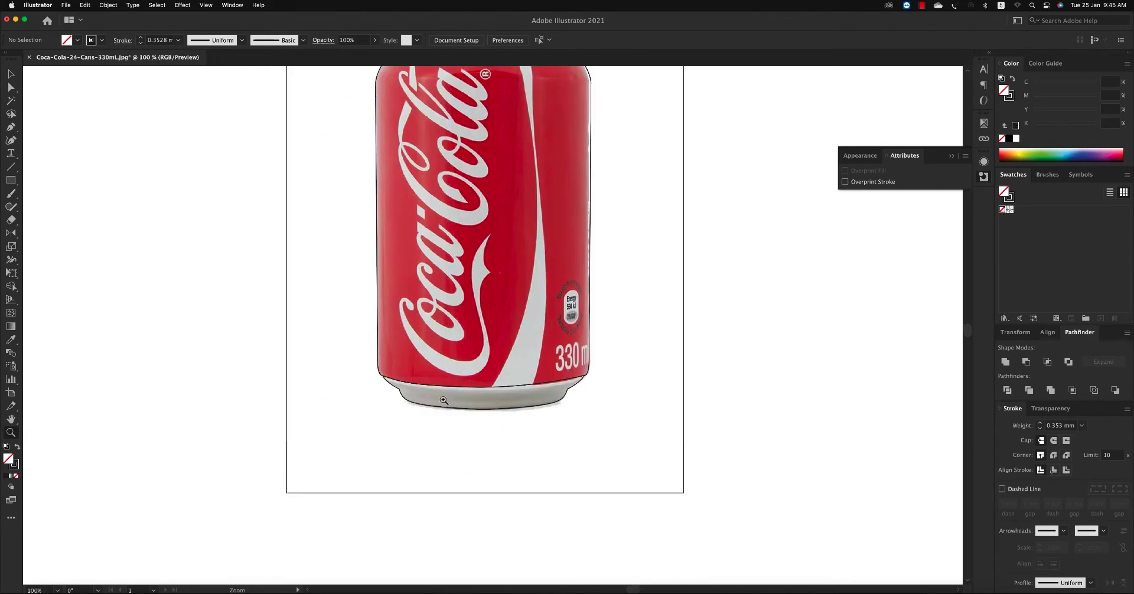
# Step: Set the keyboard increment to 50 mm in General Preferences and select the traced outline
pyautogui.hotkey('ctrl', 'k')
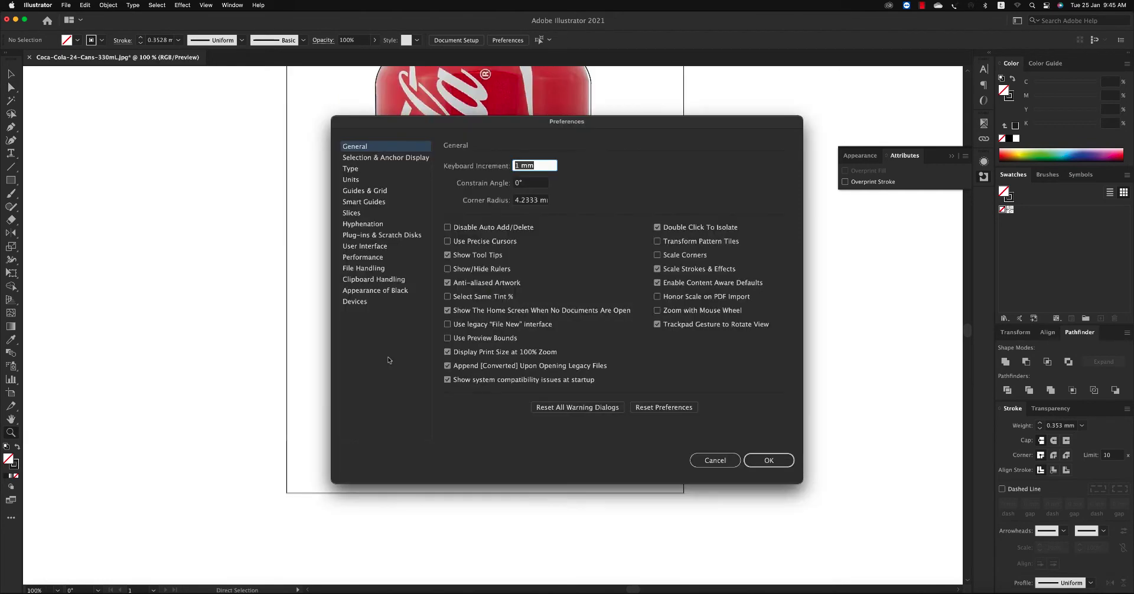
pyautogui.write('0.1')
pyautogui.press('Tab')
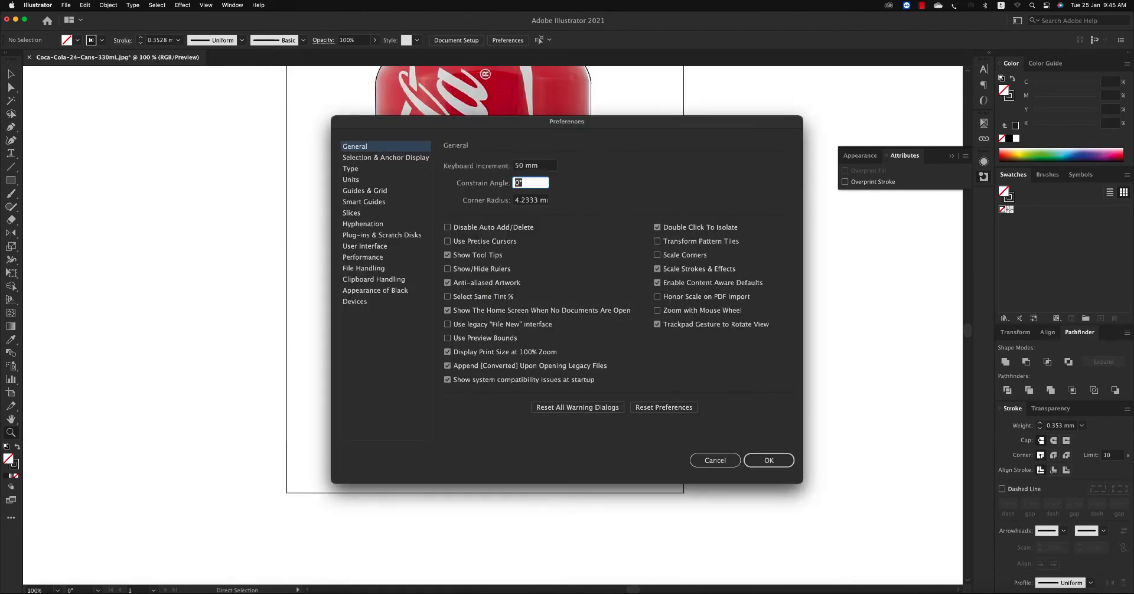
pyautogui.press('Return')
pyautogui.hotkey('ctrl', '-')
pyautogui.hotkey('ctrl', '-')
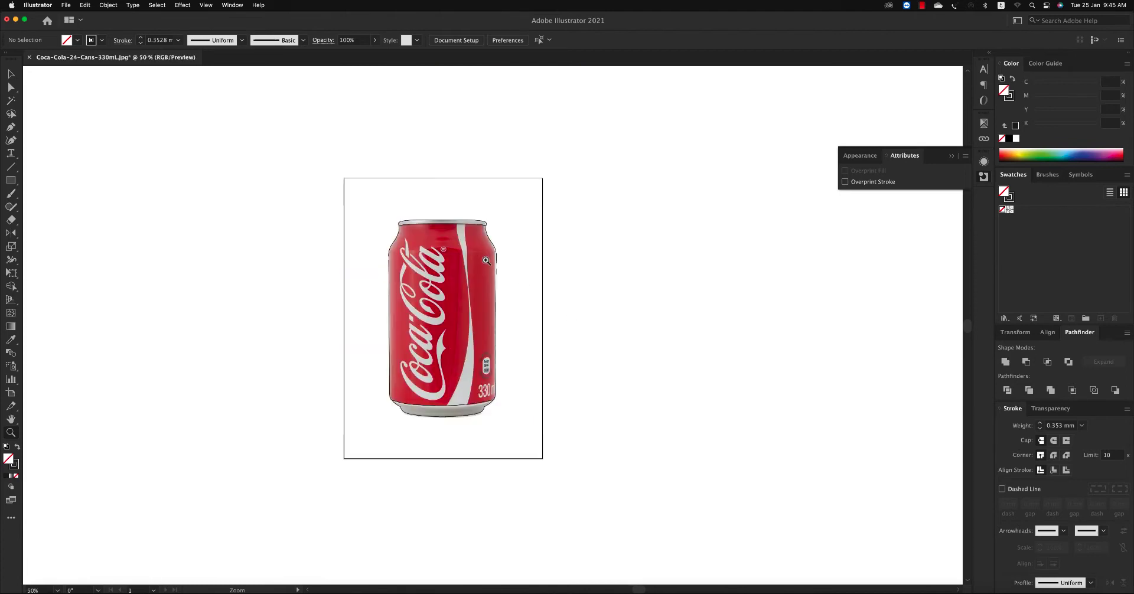
pyautogui.press('v')
pyautogui.moveTo(515, 182)
pyautogui.mouseDown()
pyautogui.moveTo(318, 456)
pyautogui.moveTo(318, 473)
pyautogui.mouseUp()
# Step: Nudge the outline right and widen the artboard to hold it beside the photo
pyautogui.press('Right')
pyautogui.press('Right')
pyautogui.press('Right')
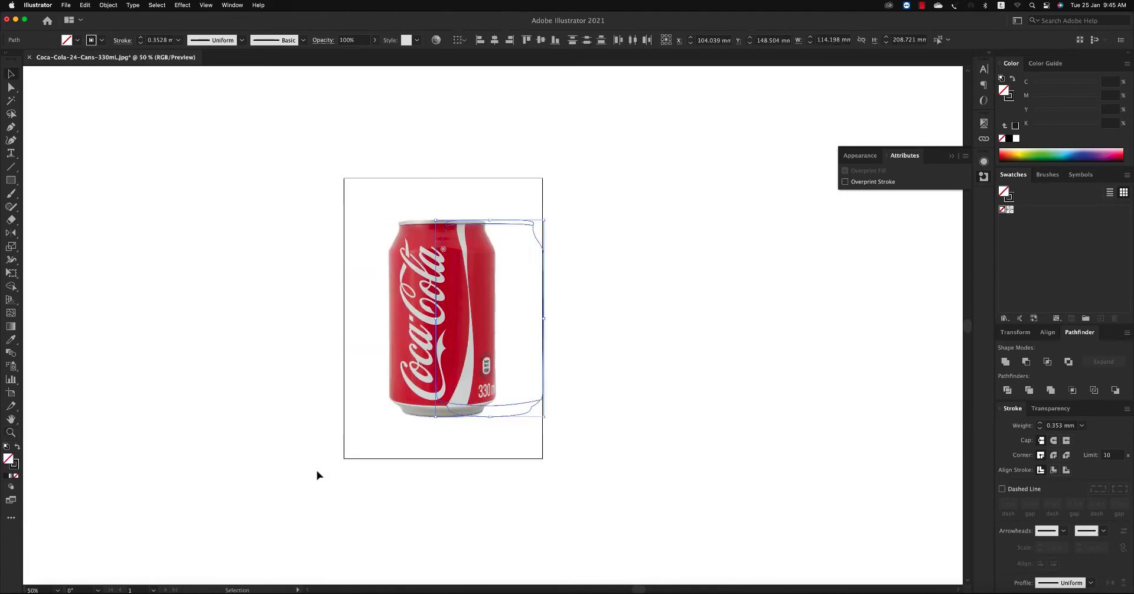
pyautogui.press('Right')
pyautogui.press('Right')
pyautogui.press('Right')
pyautogui.press('Right')
pyautogui.press('Right')
pyautogui.press('Right')
pyautogui.hotkey('shift', 'o')
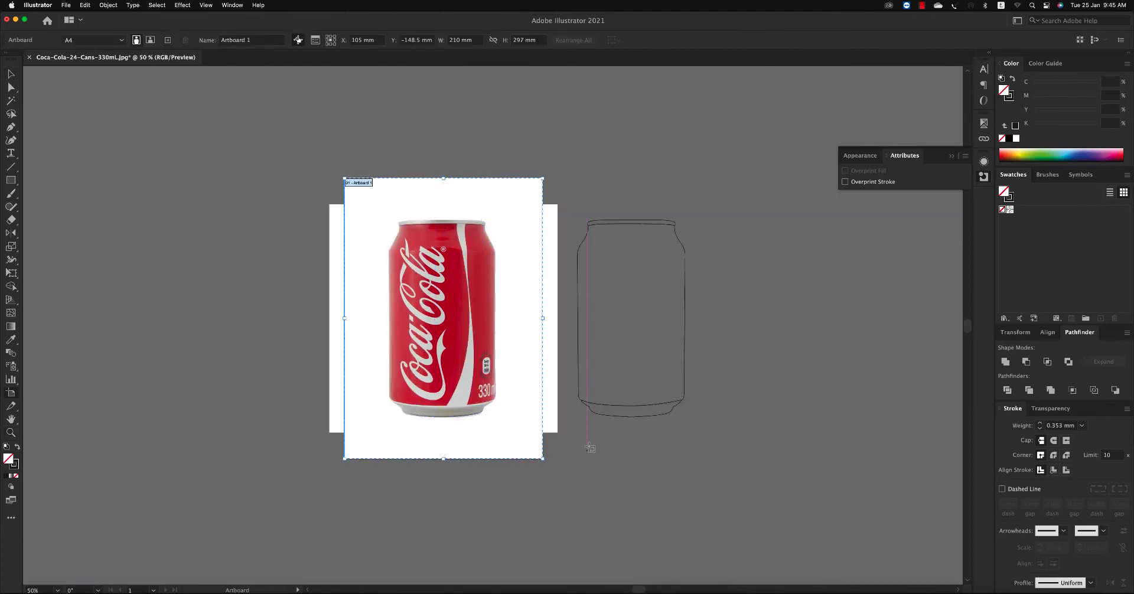
pyautogui.moveTo(542, 318); pyautogui.dragTo(702, 319)
pyautogui.press('Escape')
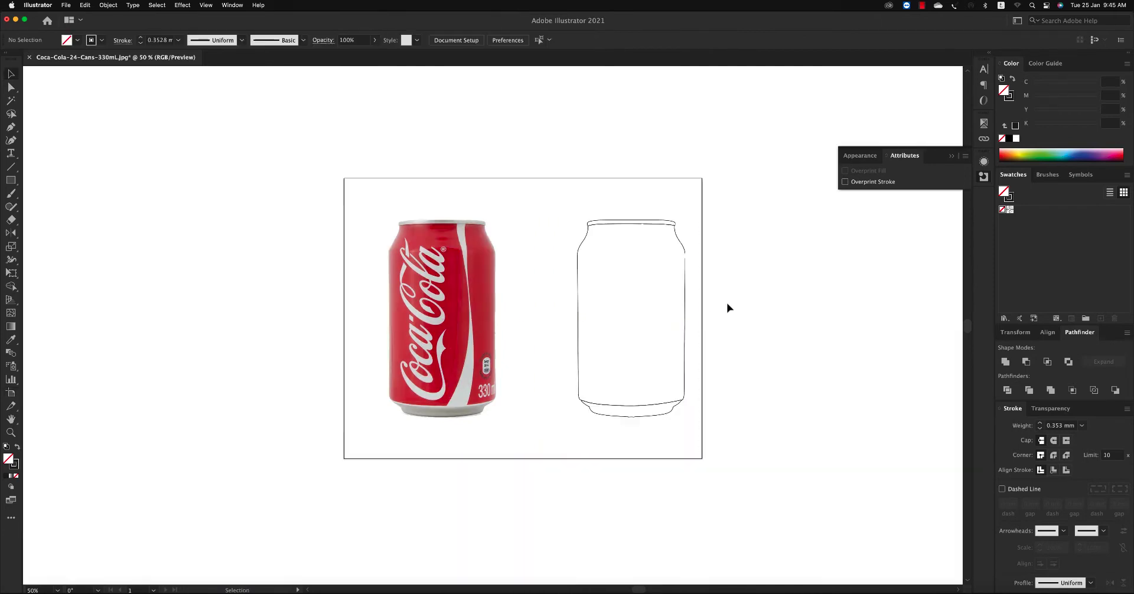
# Step: Fill the can outline with red sampled from the photo
pyautogui.press('a')
pyautogui.click(685, 279)
pyautogui.press('i')
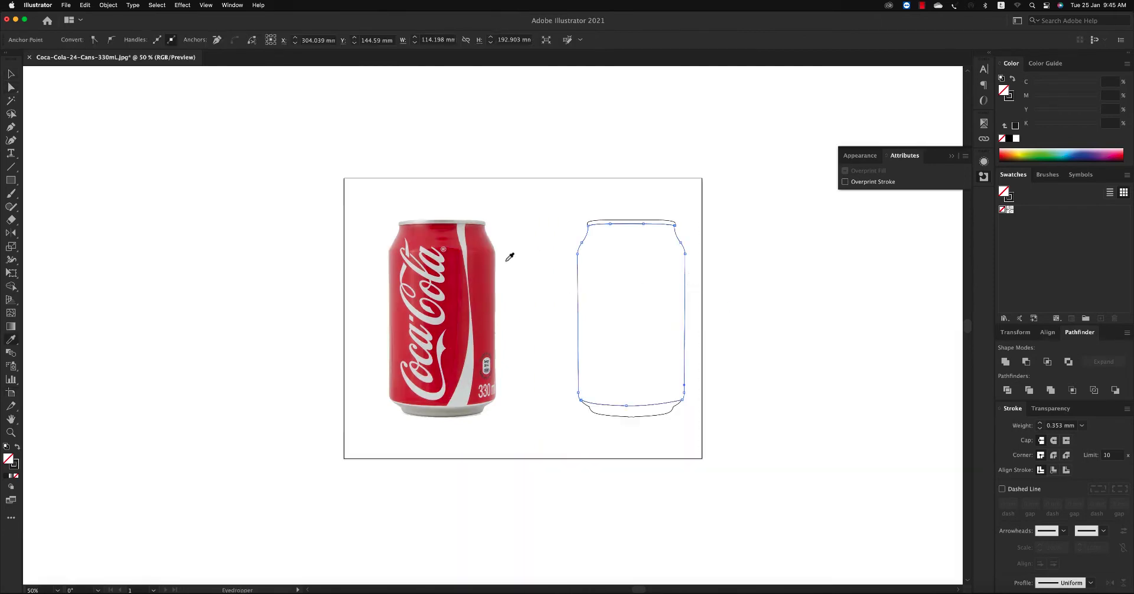
pyautogui.click(492, 270)
pyautogui.click(455, 267)
# Step: Give the bottom rim shape a 45% black grey fill with no stroke
pyautogui.press('a')
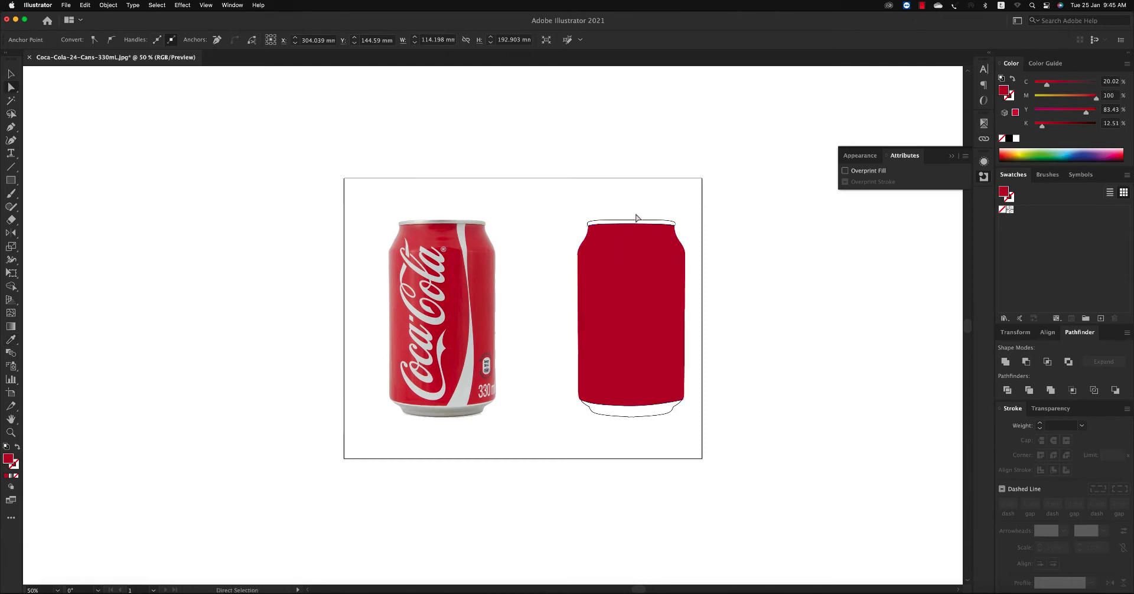
pyautogui.click(632, 222)
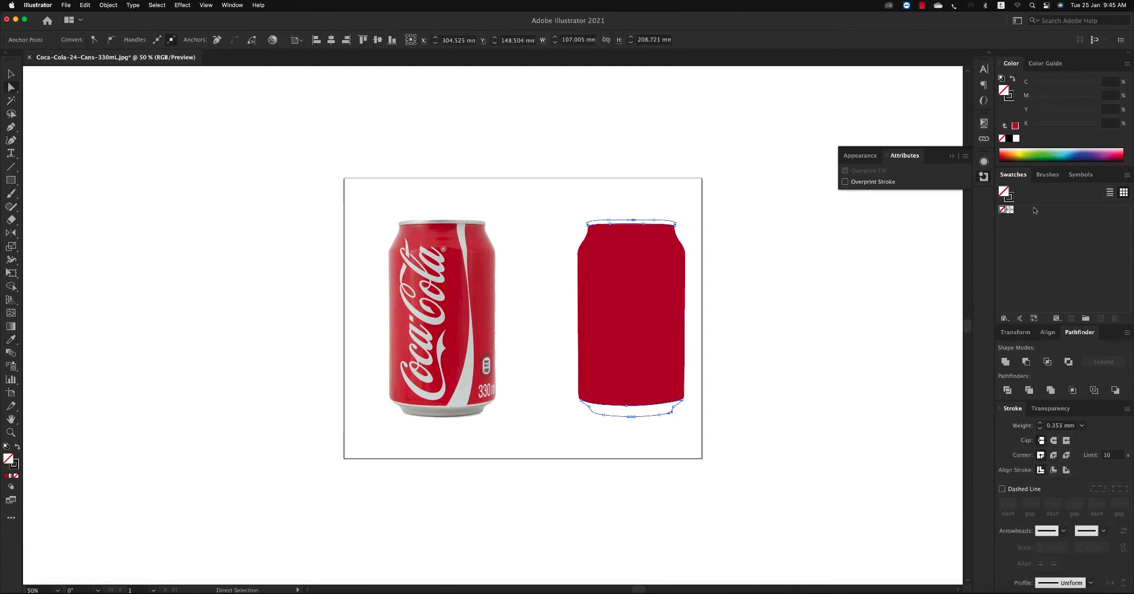
pyautogui.press('x')
pyautogui.click(1060, 116)
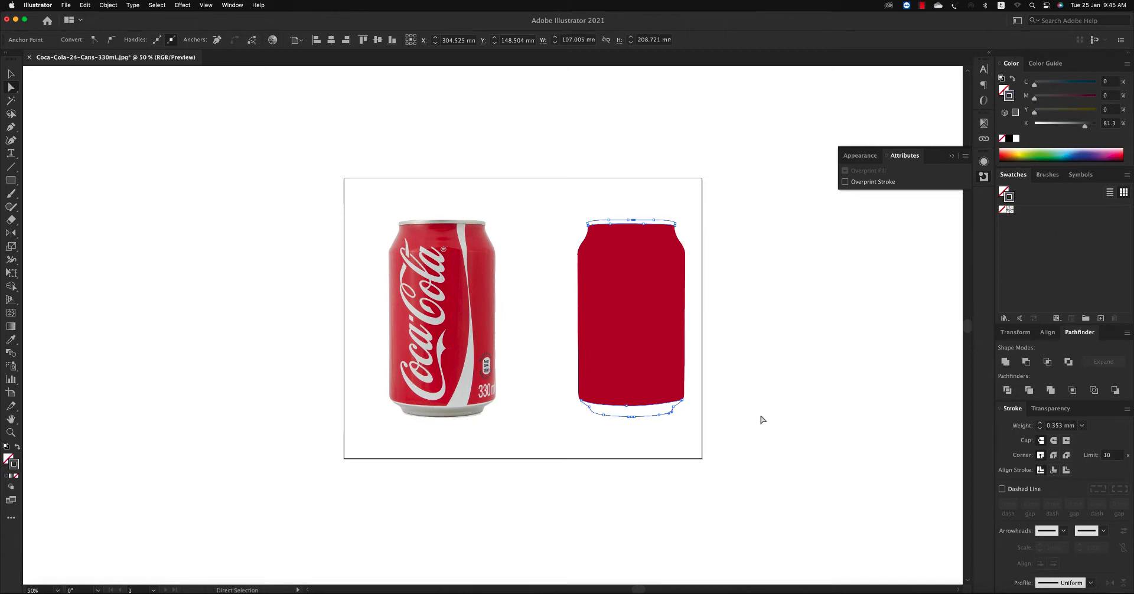
pyautogui.hotkey('shift', 'x')
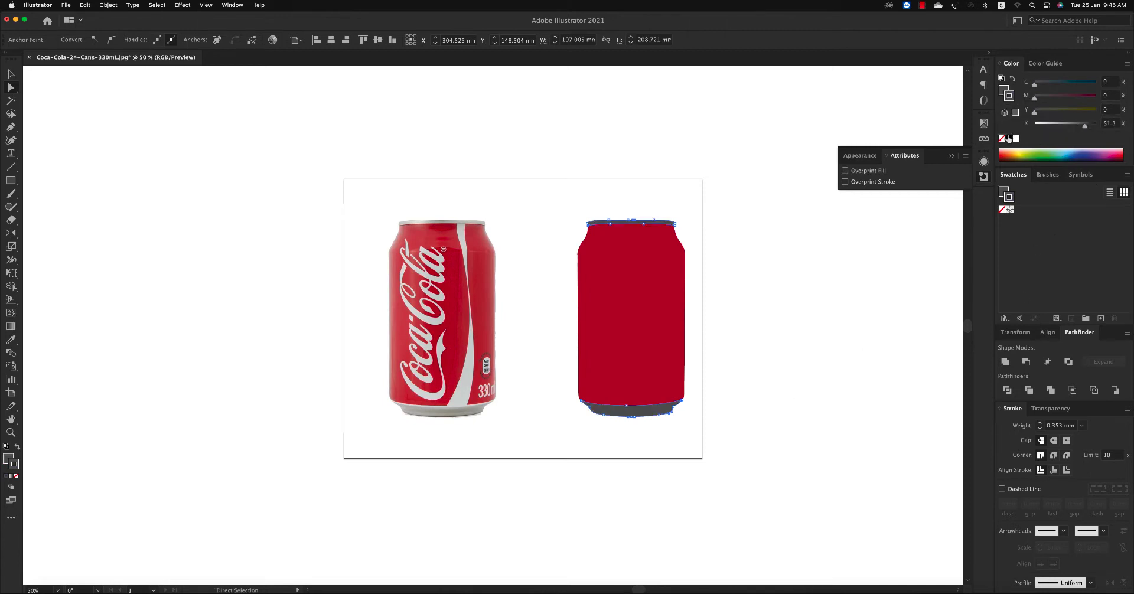
pyautogui.moveTo(1070, 126); pyautogui.dragTo(1058, 126)
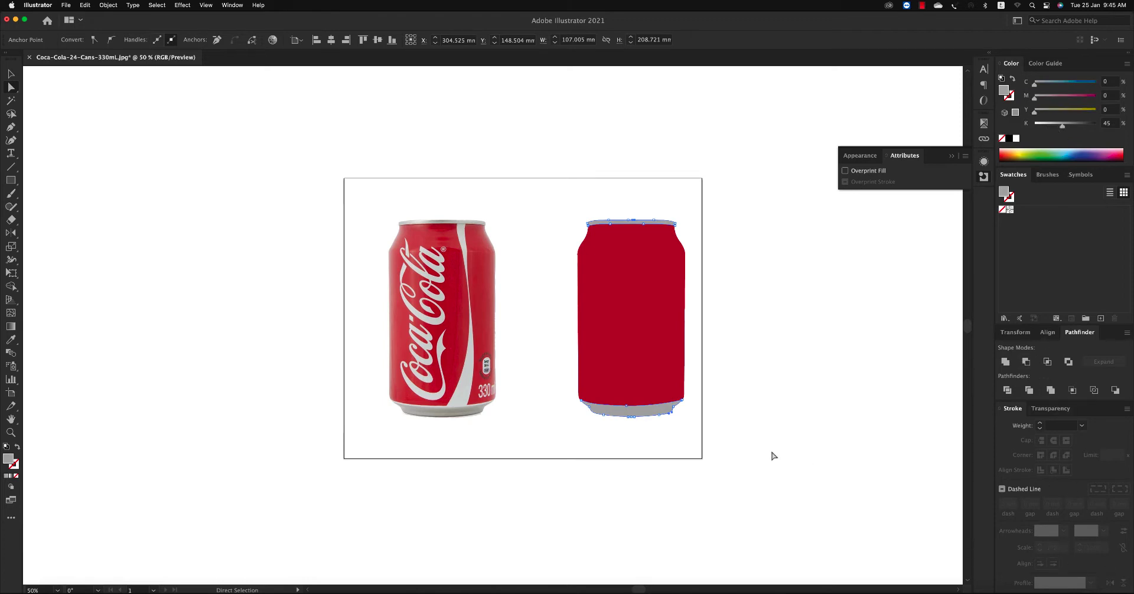
pyautogui.press('v')
pyautogui.click(754, 395)
pyautogui.click(646, 425)
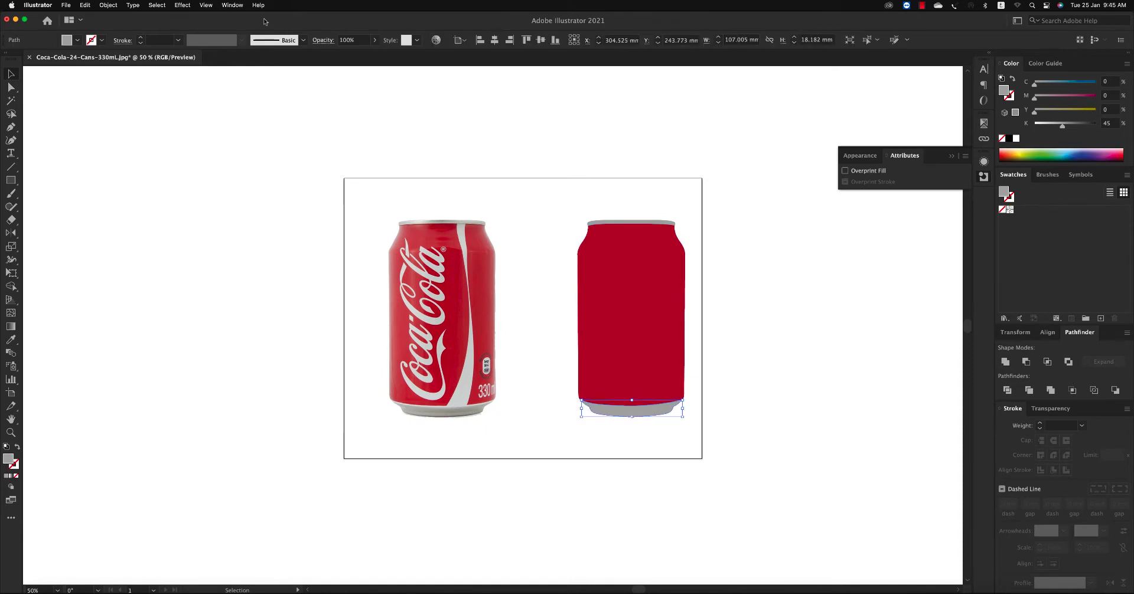
# Step: Apply a linear gradient to the can-bottom shape, angled diagonally up into the can
pyautogui.click(233, 5)
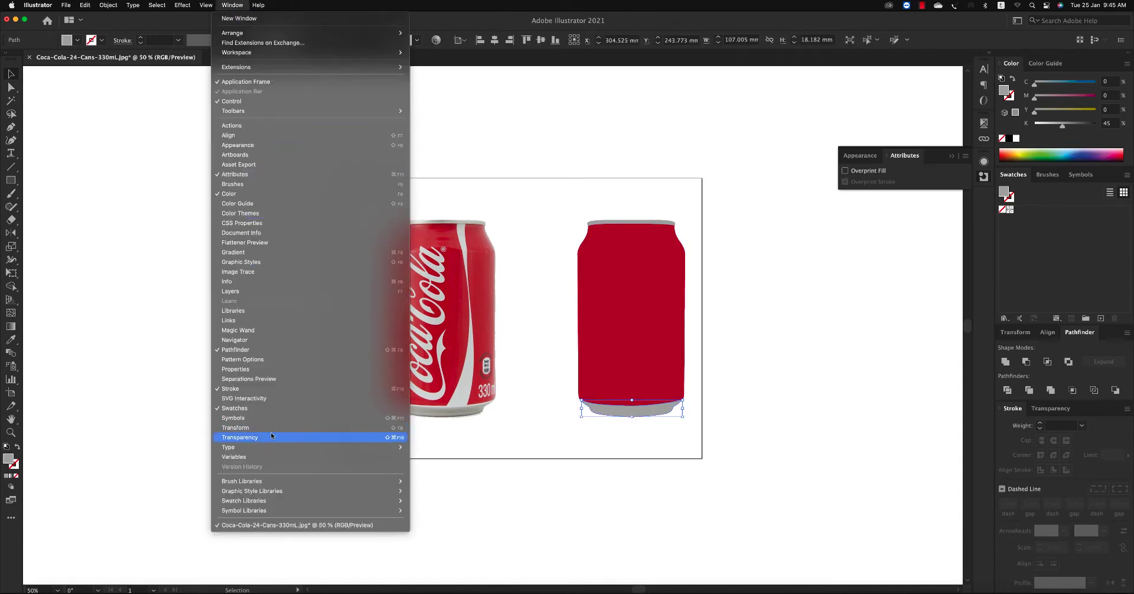
pyautogui.click(260, 252)
pyautogui.moveTo(407, 256)
pyautogui.mouseDown()
pyautogui.moveTo(695, 186)
pyautogui.moveTo(781, 57)
pyautogui.mouseUp()
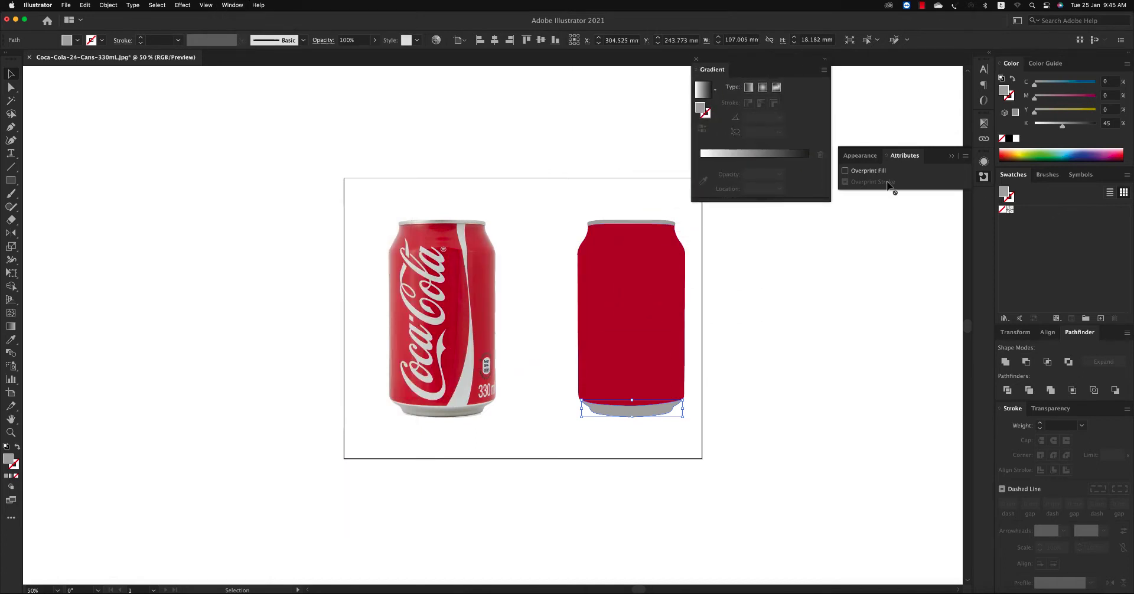
pyautogui.click(774, 153)
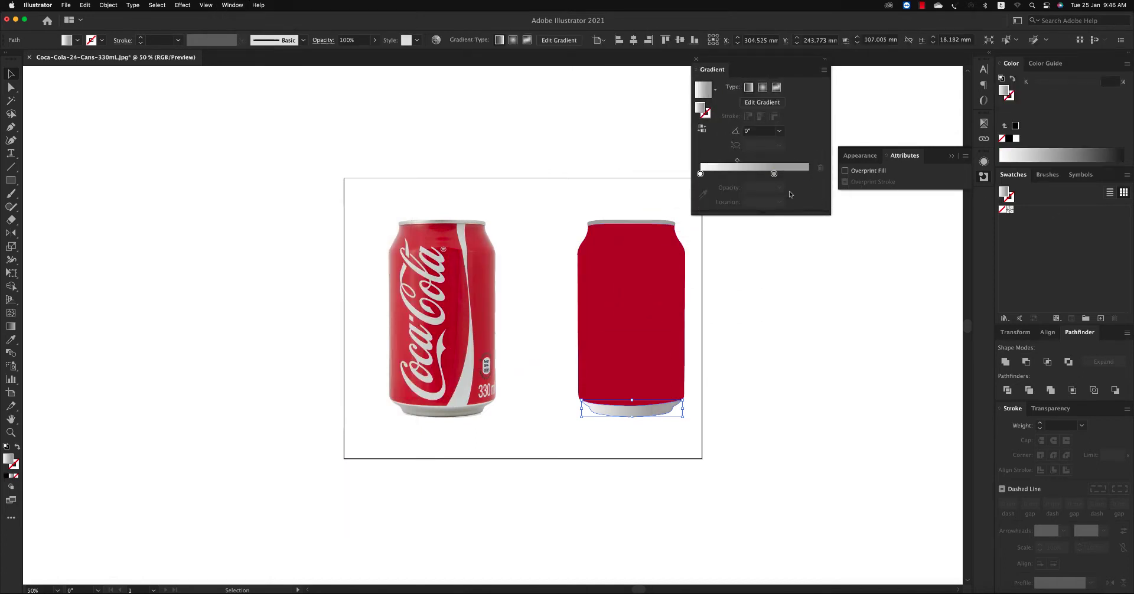
pyautogui.moveTo(787, 176); pyautogui.dragTo(864, 196)
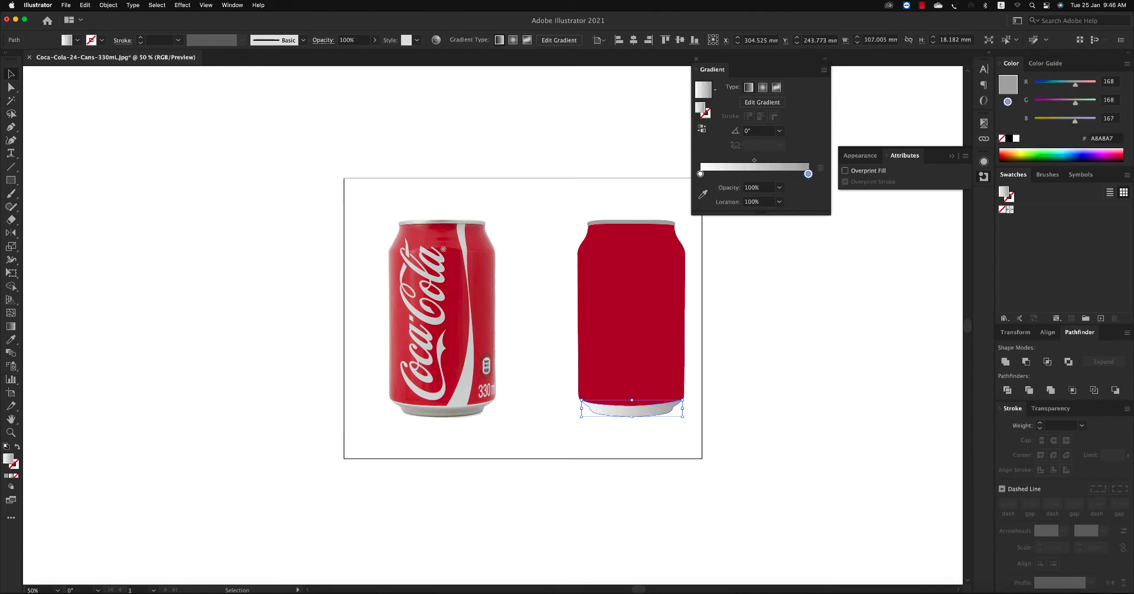
pyautogui.press('r')
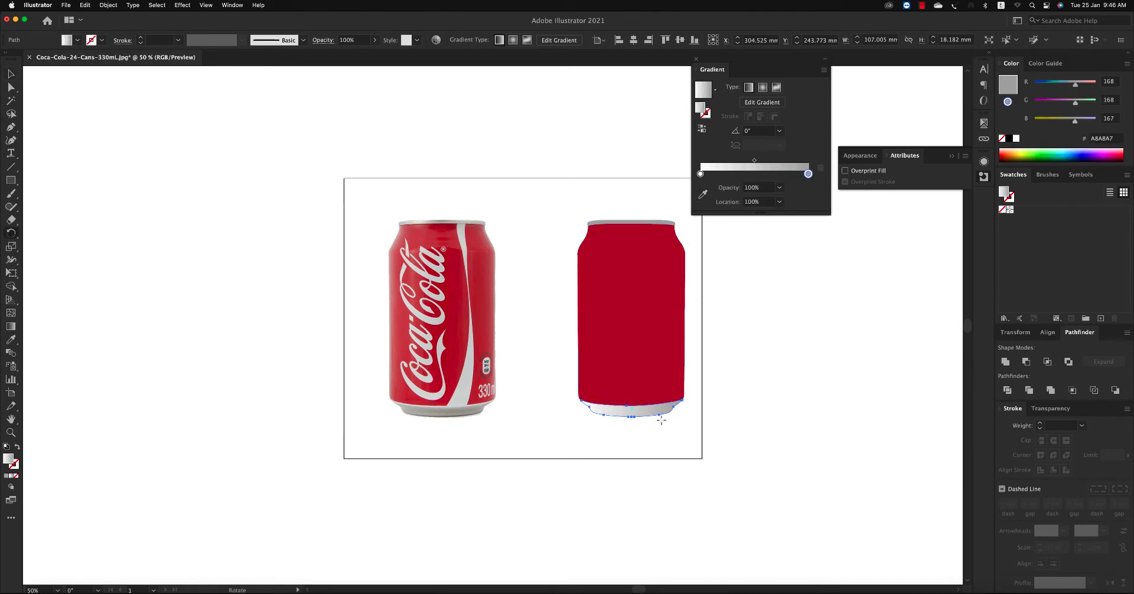
pyautogui.press('g')
pyautogui.moveTo(618, 427); pyautogui.dragTo(663, 335)
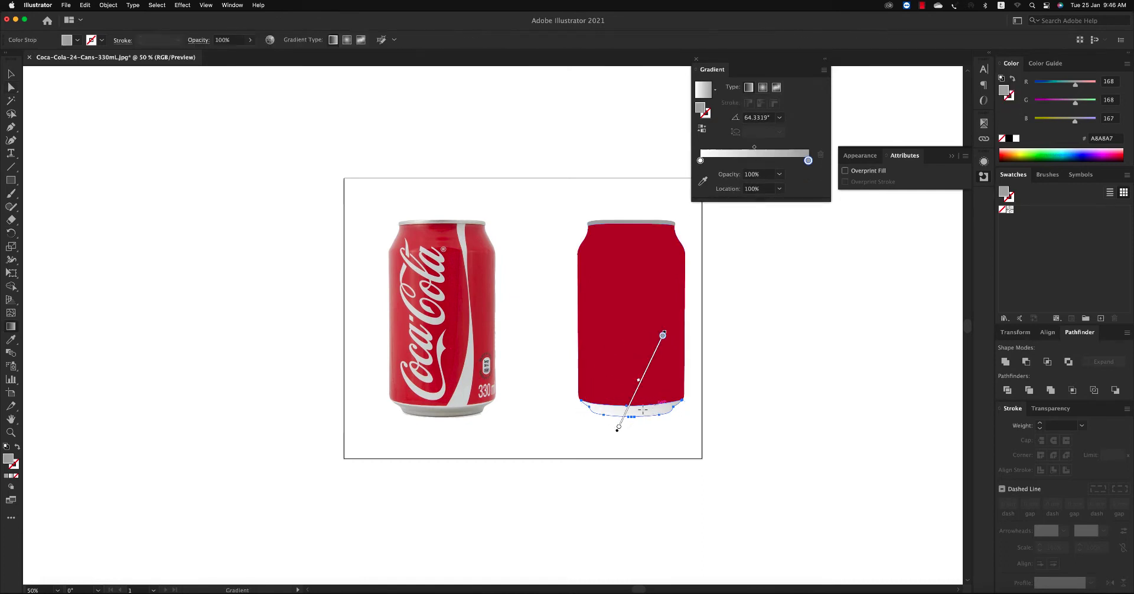
pyautogui.moveTo(648, 372); pyautogui.dragTo(636, 397)
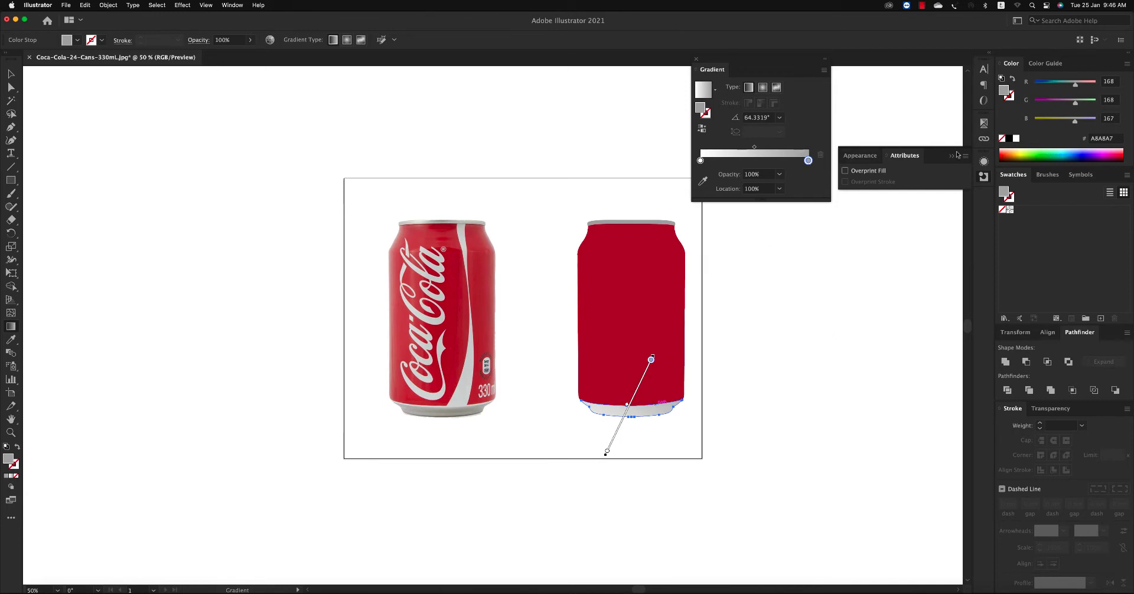
# Step: Switch the Color sliders to CMYK and darken the gradient stop to 48 black
pyautogui.click(1127, 65)
pyautogui.click(1054, 123)
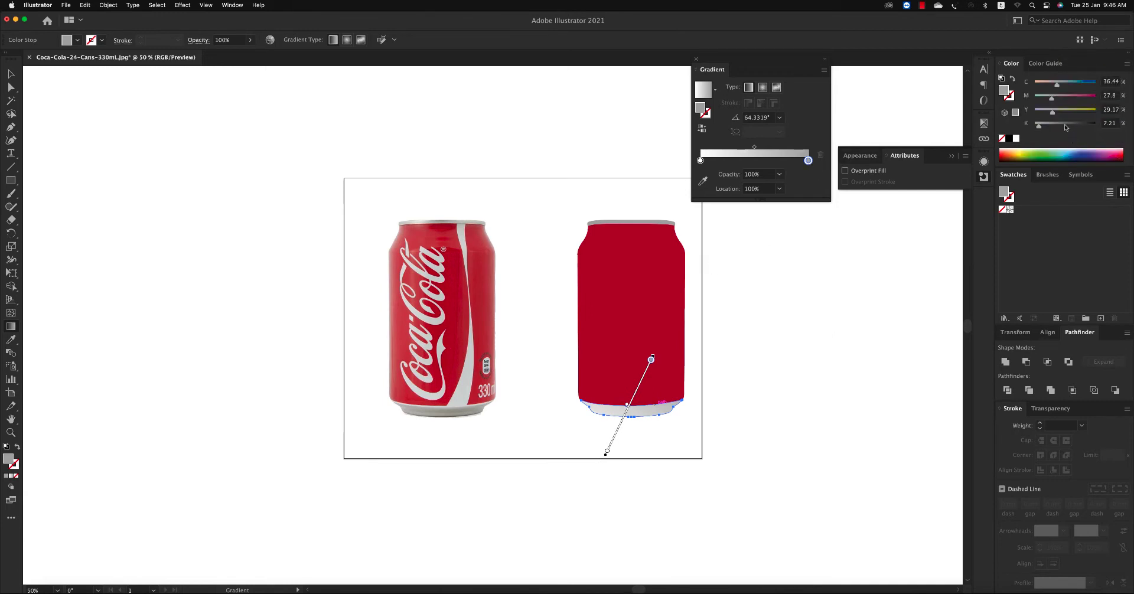
pyautogui.moveTo(1055, 126); pyautogui.dragTo(1064, 126)
# Step: Copy the base's grey gradient onto the can's top rim
pyautogui.press('a')
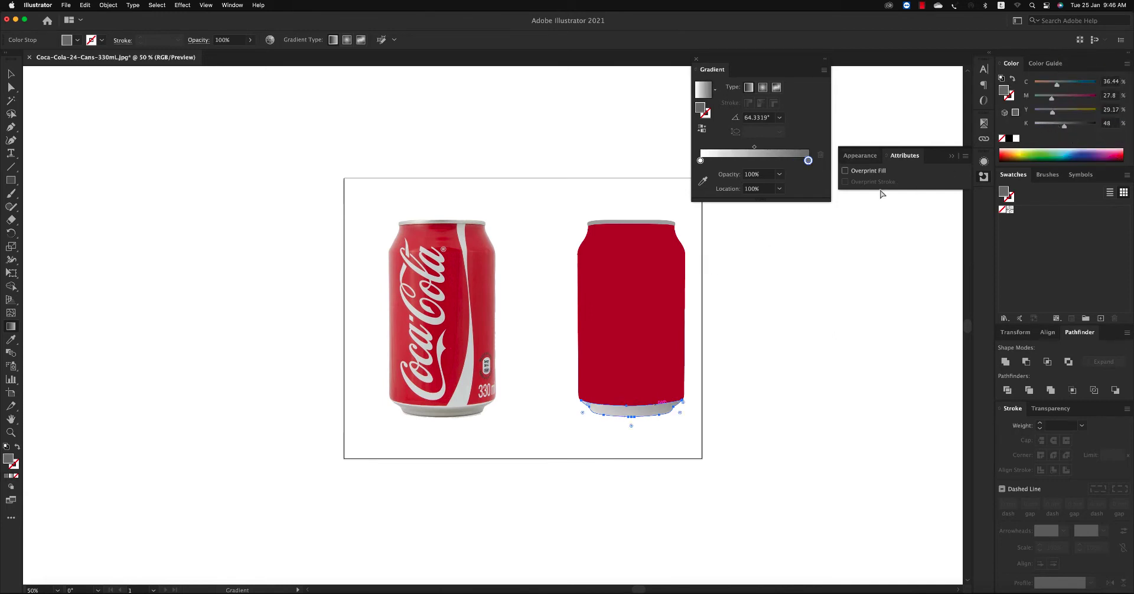
pyautogui.click(661, 223)
pyautogui.click(661, 224)
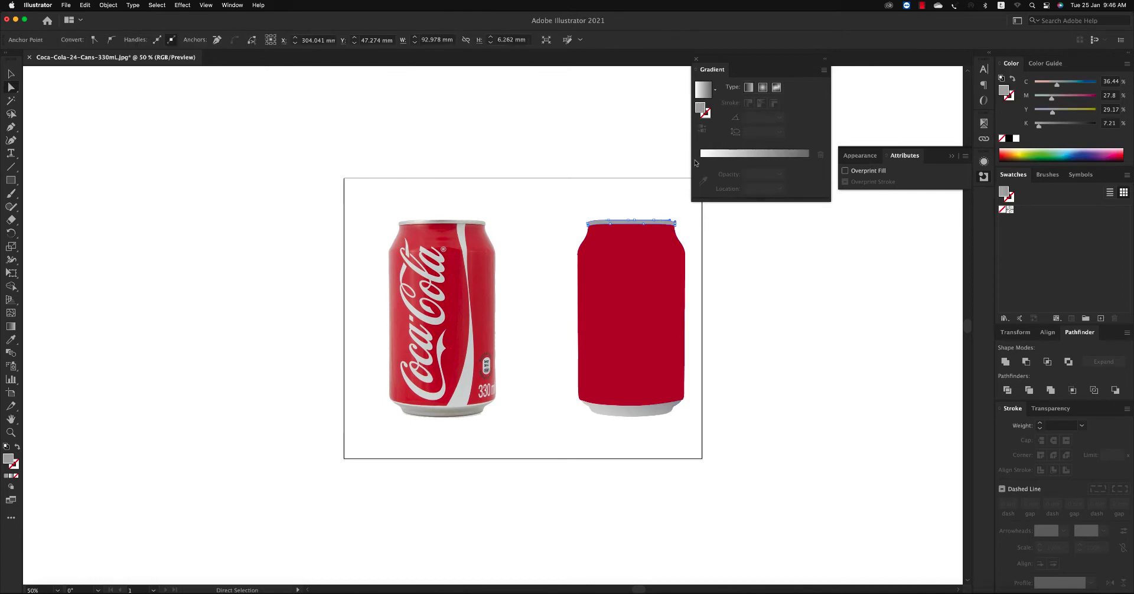
pyautogui.press('i')
pyautogui.click(662, 407)
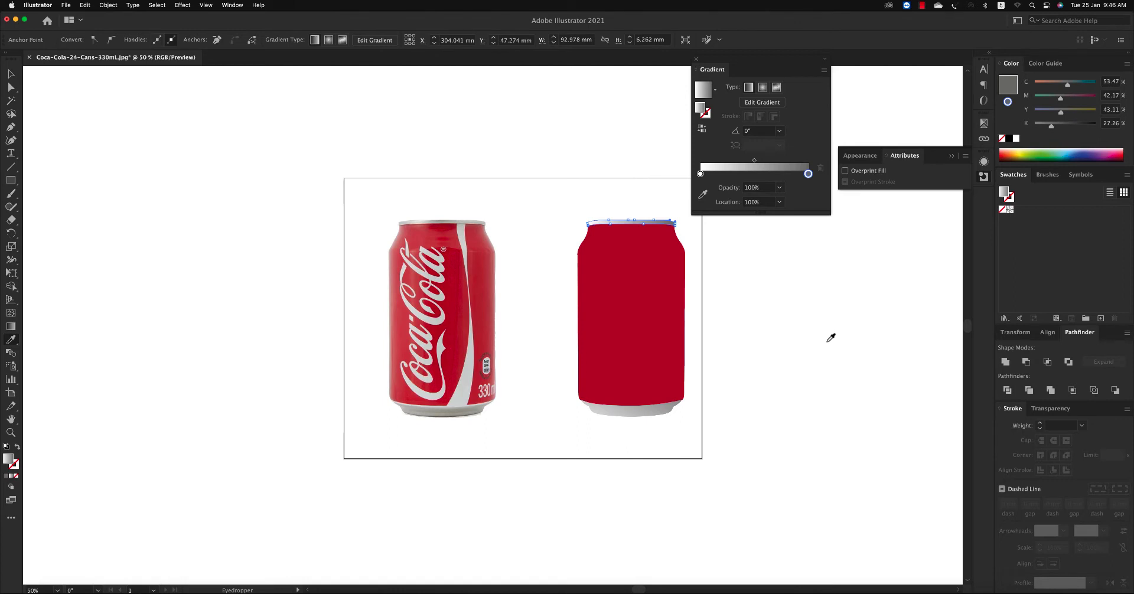
# Step: Add a new left-end gradient stop at 20% opacity on the top rim
pyautogui.press('a')
pyautogui.moveTo(700, 174); pyautogui.dragTo(720, 174)
pyautogui.click(808, 174)
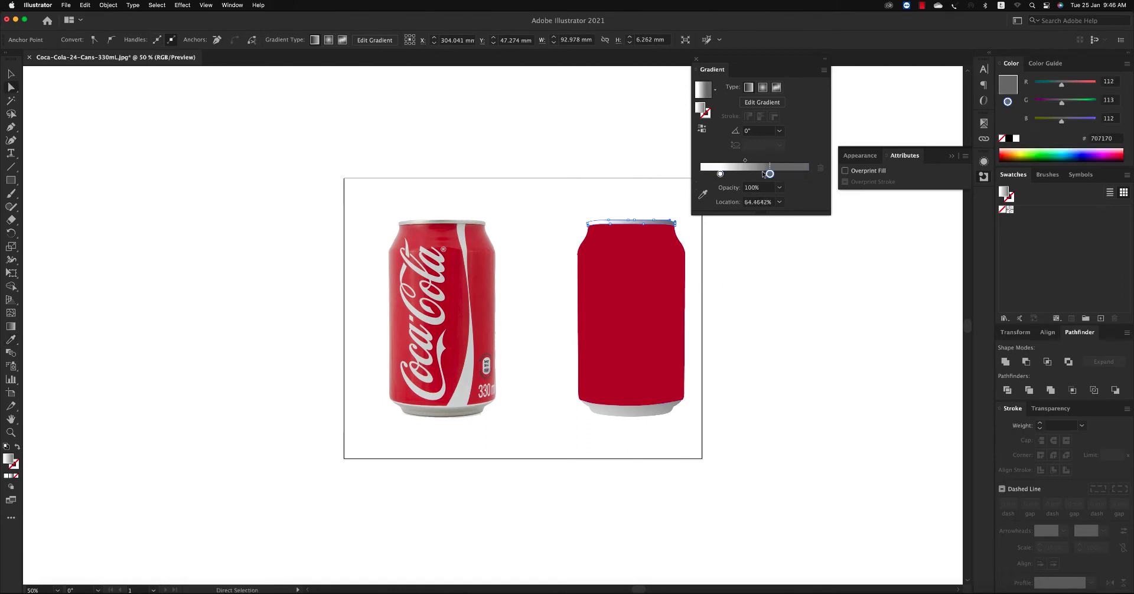
pyautogui.moveTo(808, 175); pyautogui.dragTo(700, 174)
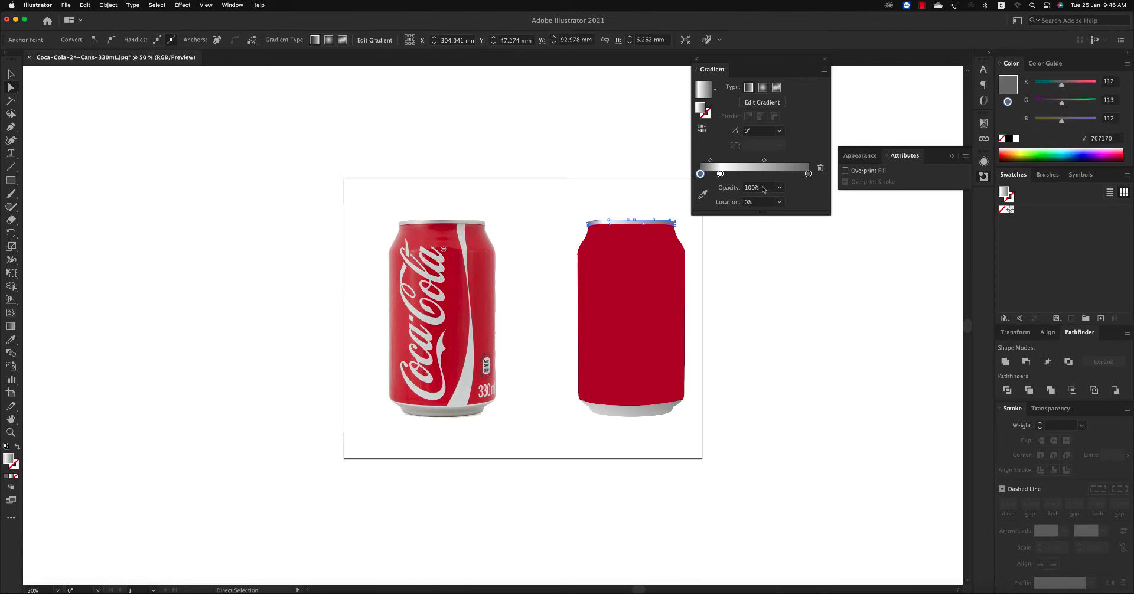
pyautogui.click(762, 188)
pyautogui.press('Tab')
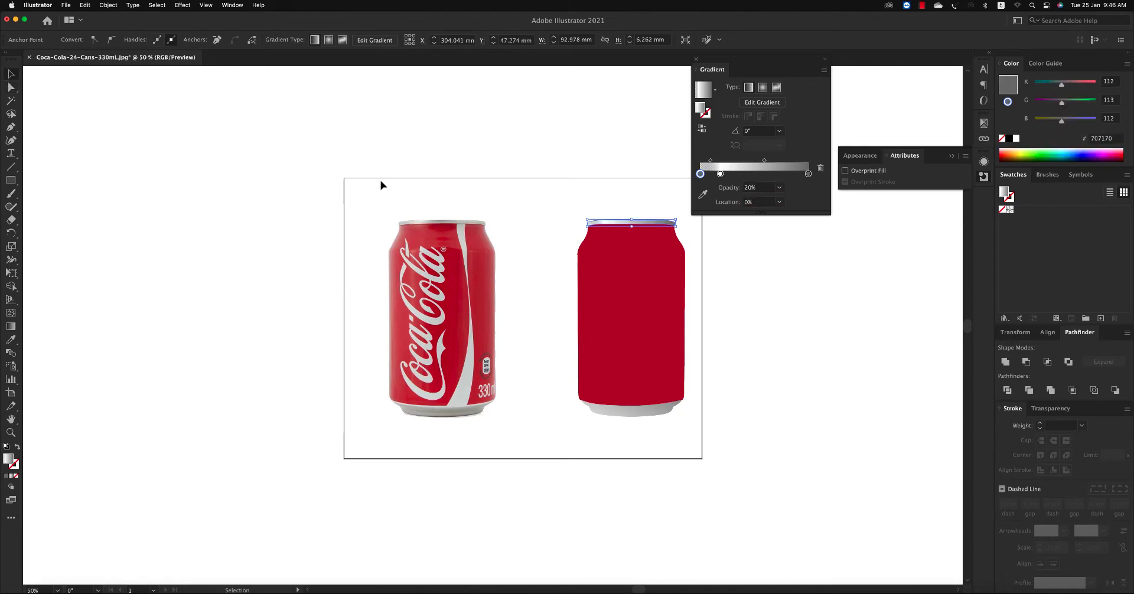
pyautogui.click(380, 181)
# Step: Pen-draw a curve across the photo can's shoulder, right of the white ribbon
pyautogui.press('v')
pyautogui.press('z')
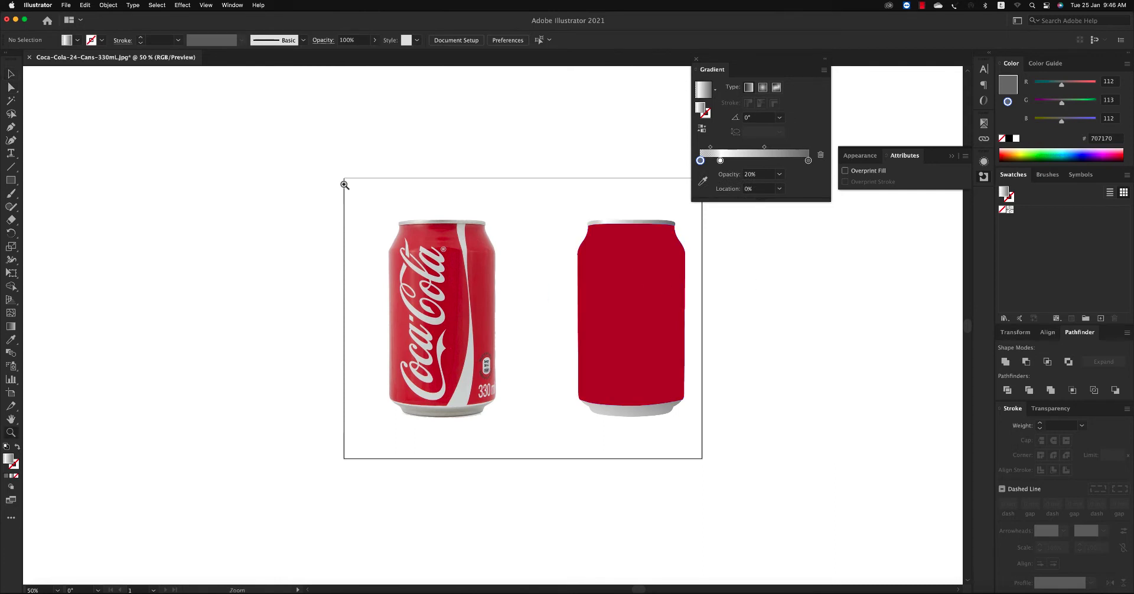
pyautogui.moveTo(345, 183); pyautogui.dragTo(712, 480)
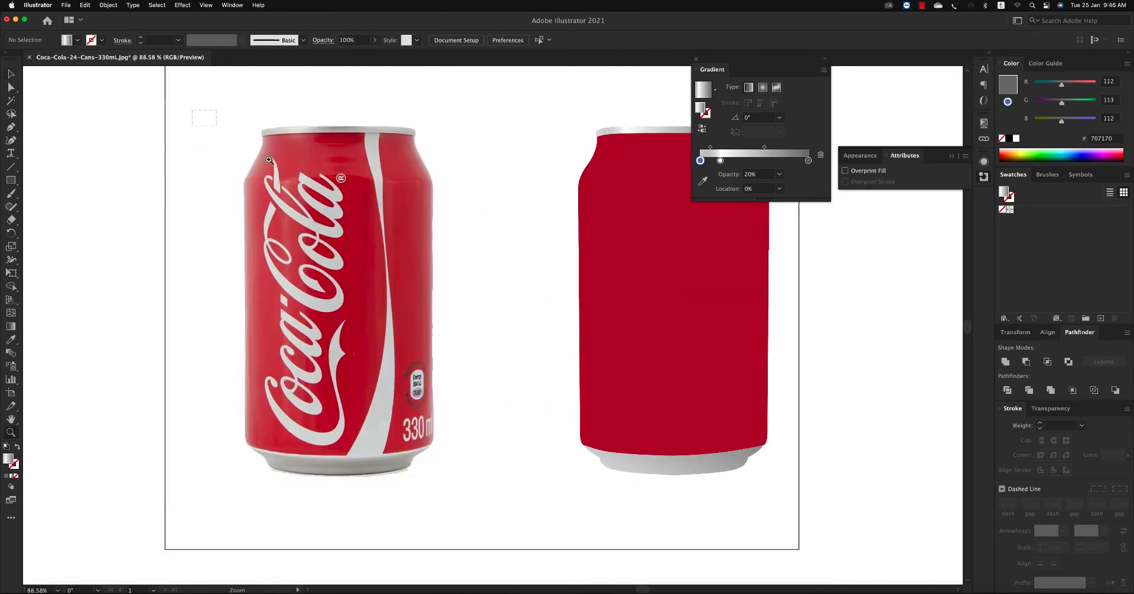
pyautogui.moveTo(269, 160); pyautogui.dragTo(699, 365)
pyautogui.press('p')
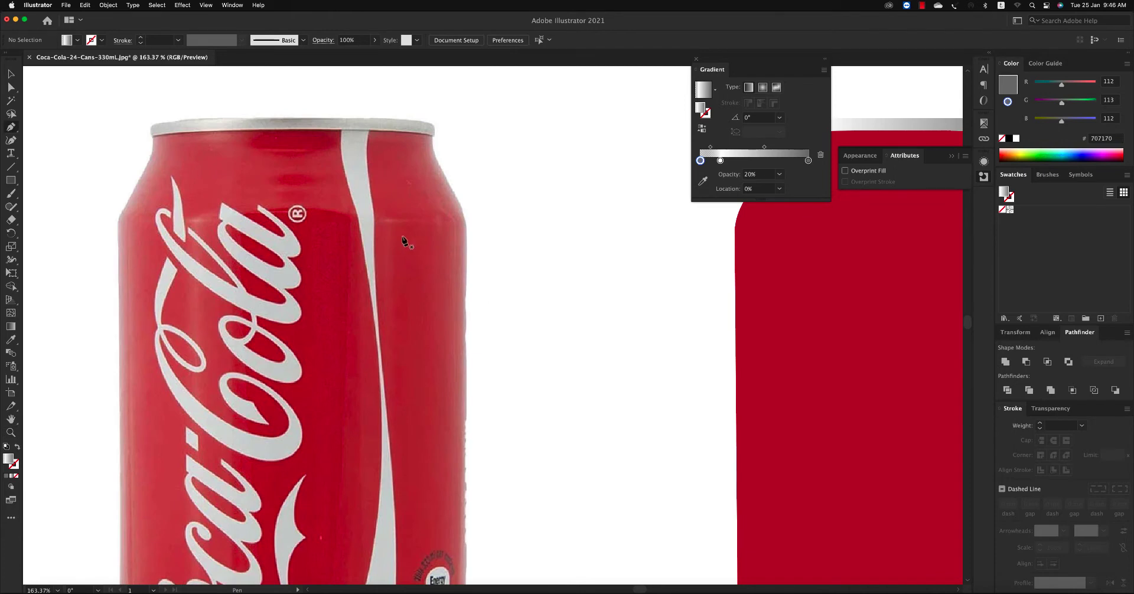
pyautogui.click(379, 220)
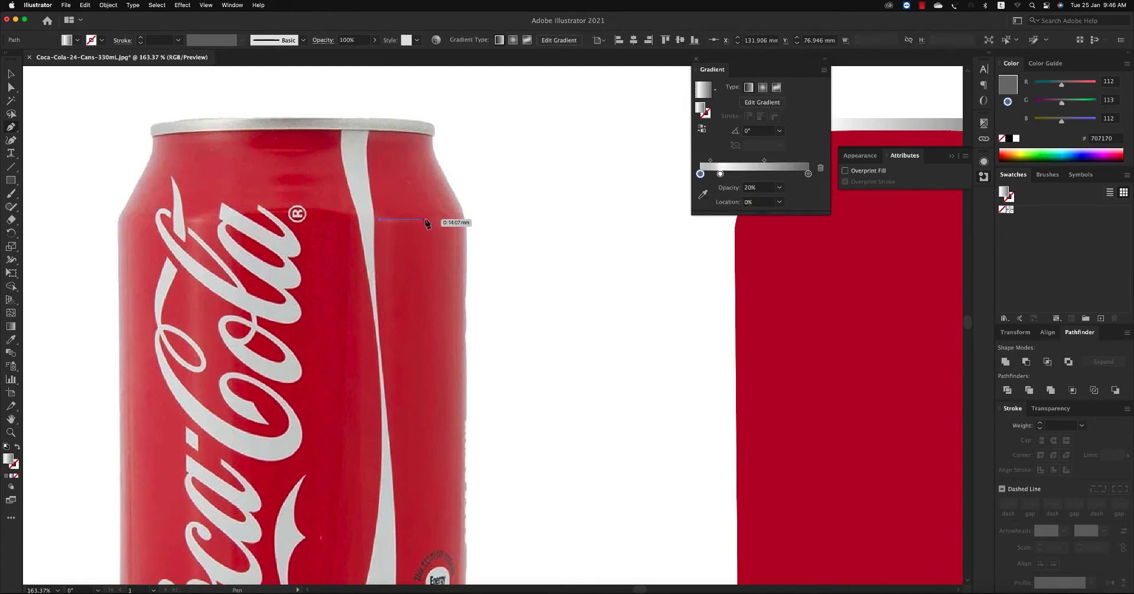
pyautogui.moveTo(474, 229); pyautogui.dragTo(526, 242)
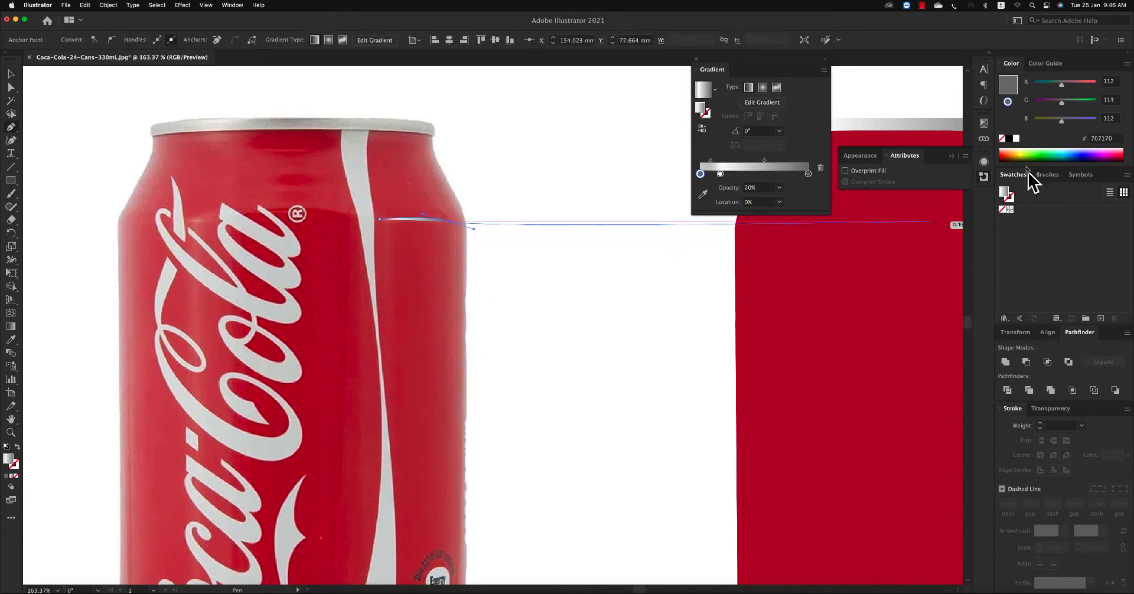
# Step: Make the curve a black stroke with a tapered width profile
pyautogui.click(1009, 139)
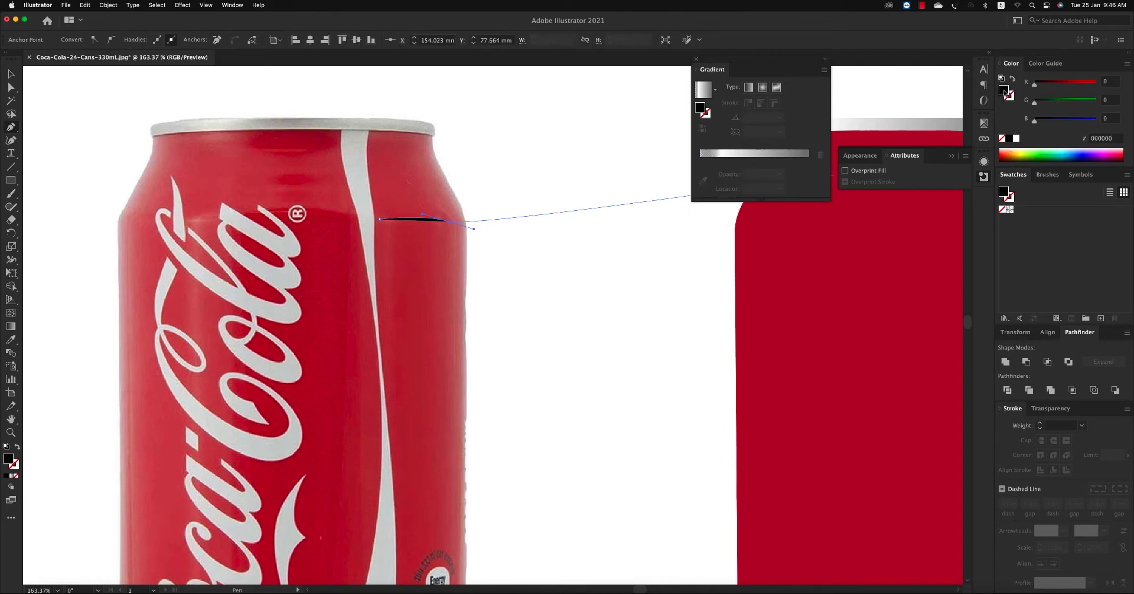
pyautogui.hotkey('shift', 'x')
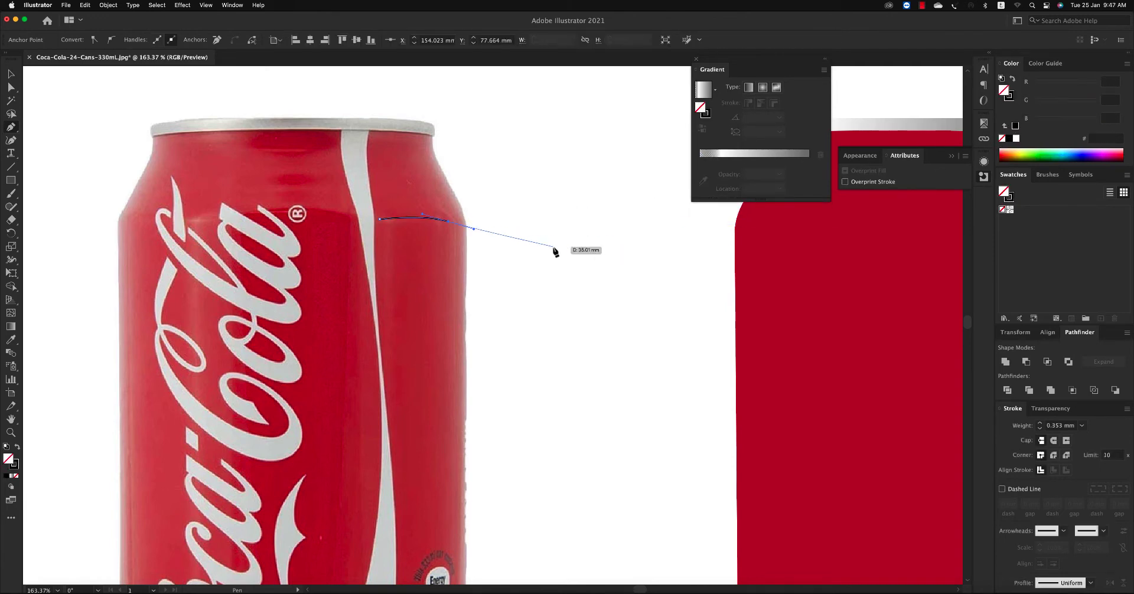
pyautogui.press('z')
pyautogui.moveTo(484, 264); pyautogui.dragTo(465, 192)
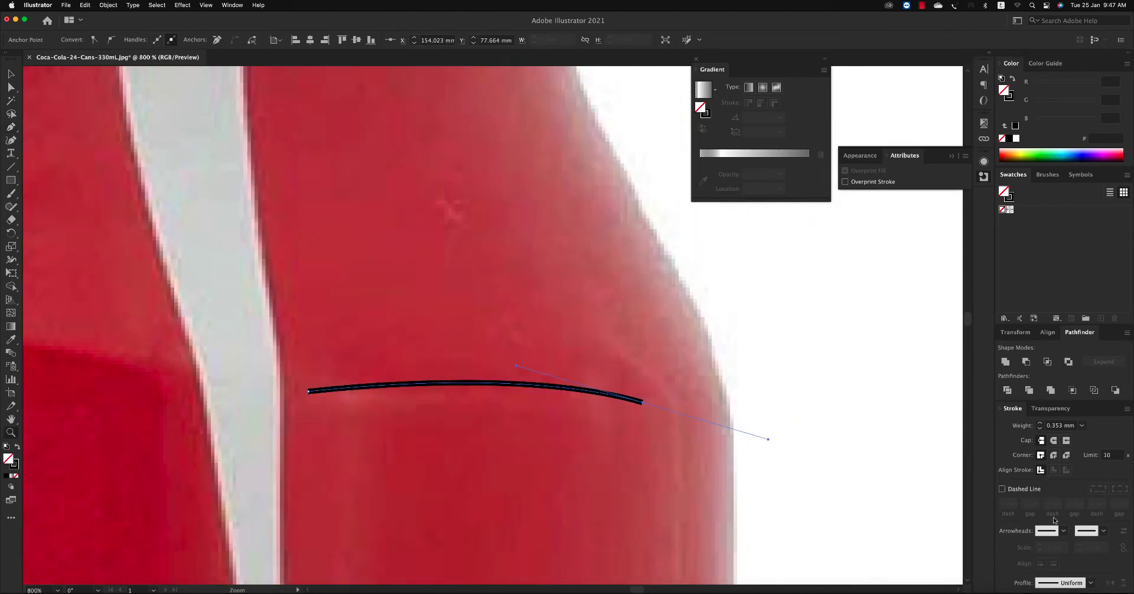
pyautogui.click(1063, 531)
pyautogui.click(1093, 431)
pyautogui.click(1072, 586)
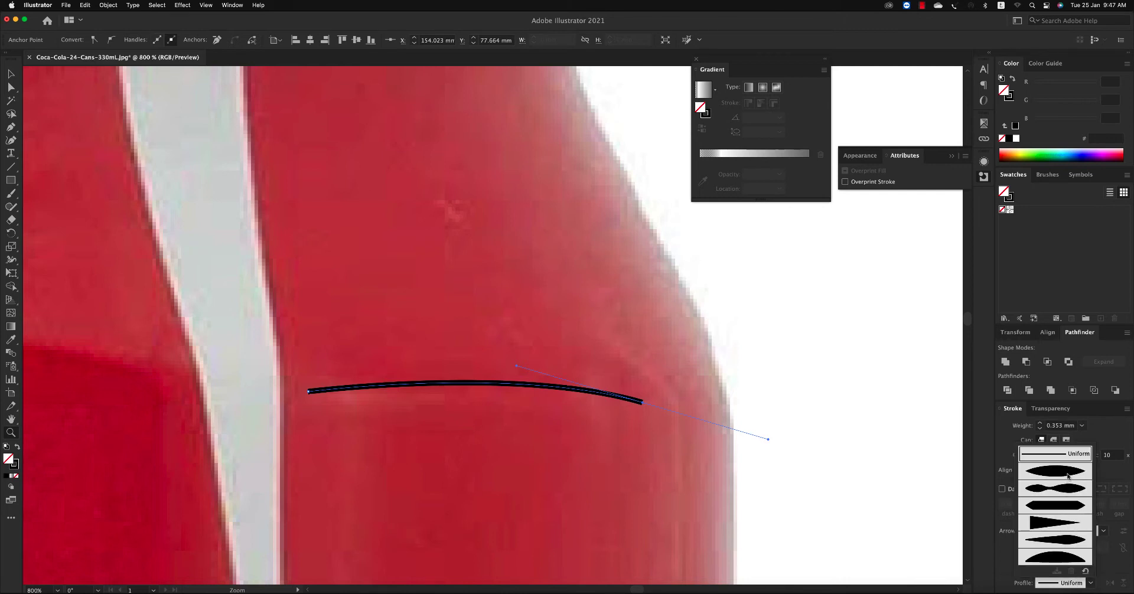
pyautogui.click(1067, 539)
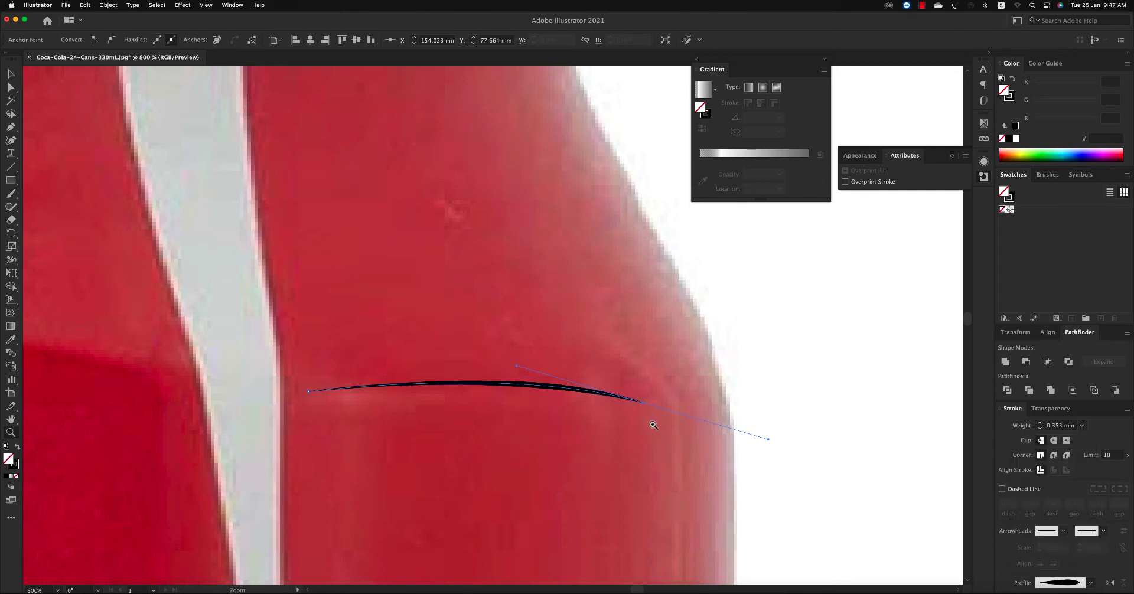
# Step: Reshape the stroke width with the Width tool, thickening the left half and middle
pyautogui.hotkey('shift', 'w')
pyautogui.moveTo(534, 384); pyautogui.dragTo(535, 376)
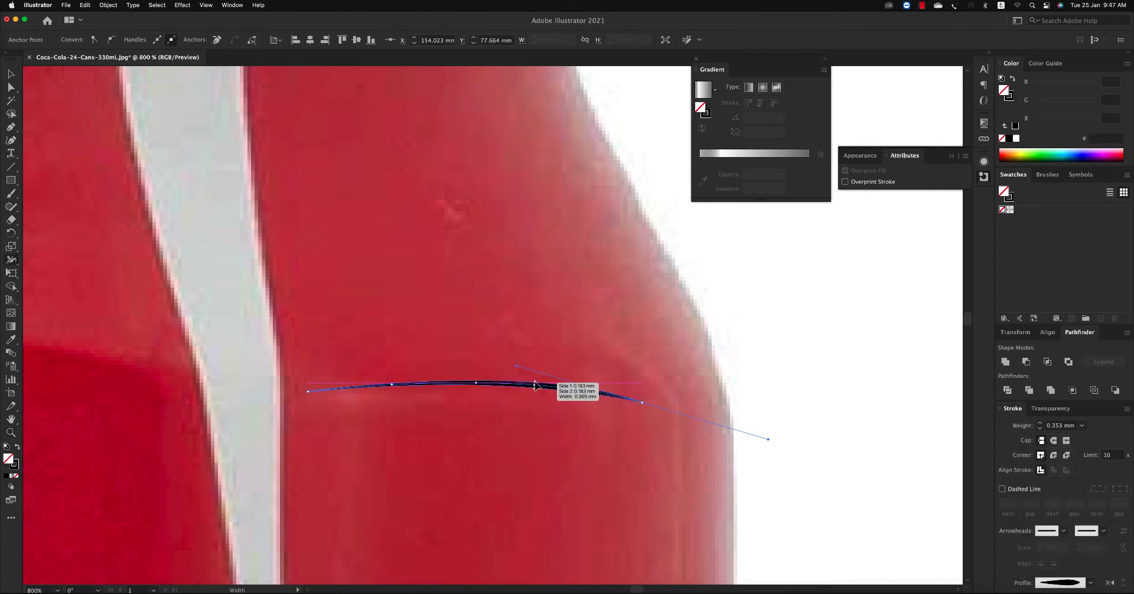
pyautogui.press('super+z')
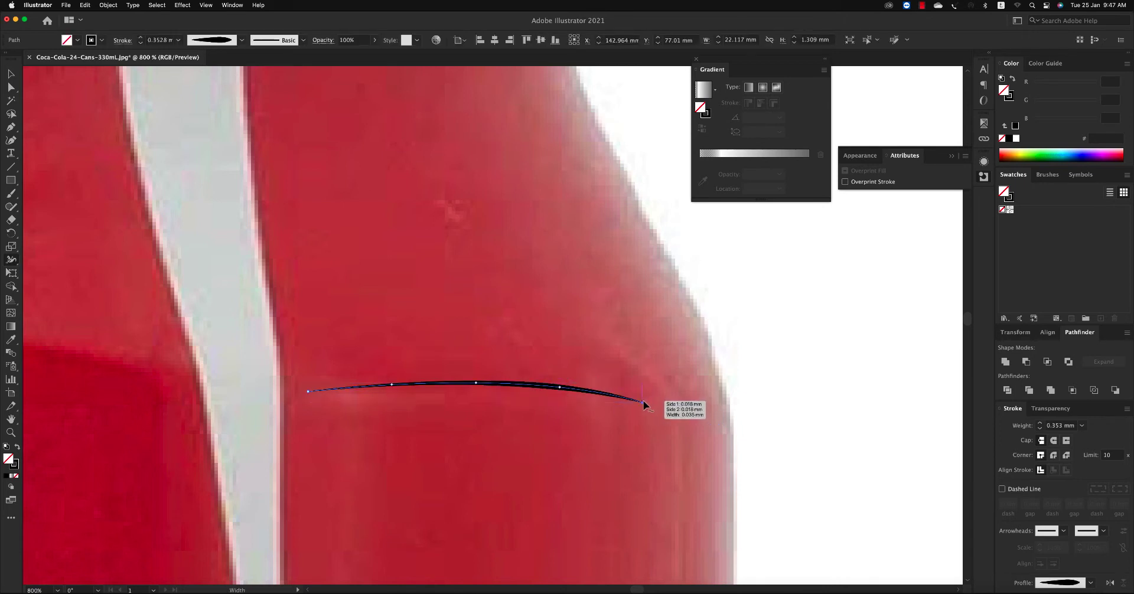
pyautogui.moveTo(646, 398); pyautogui.dragTo(652, 405)
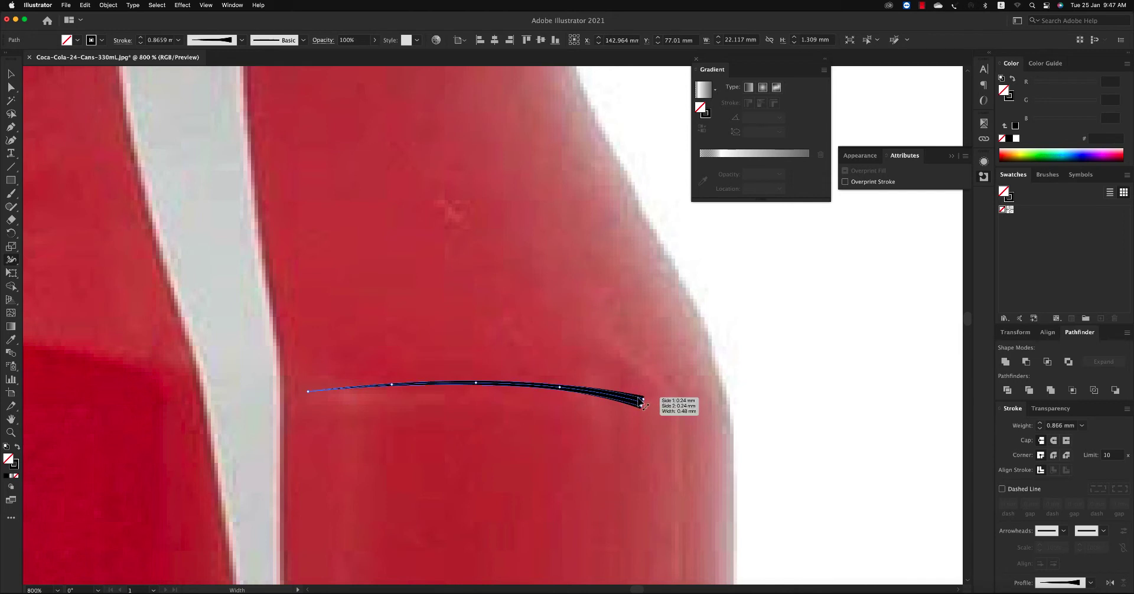
pyautogui.moveTo(653, 409); pyautogui.dragTo(645, 402)
pyautogui.moveTo(394, 386); pyautogui.dragTo(394, 390)
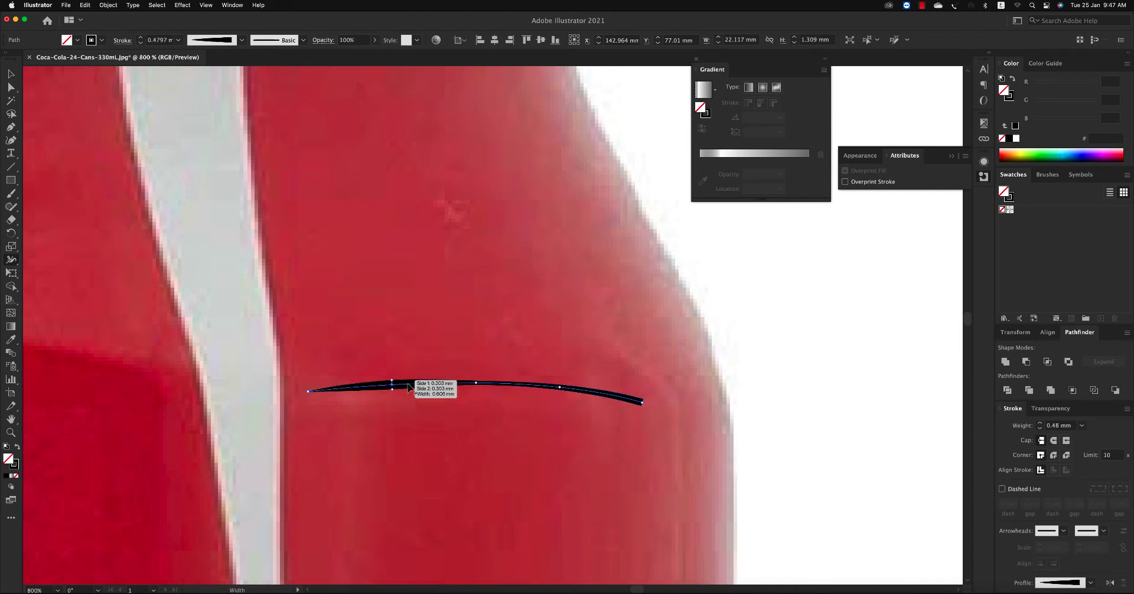
pyautogui.moveTo(477, 386); pyautogui.dragTo(477, 378)
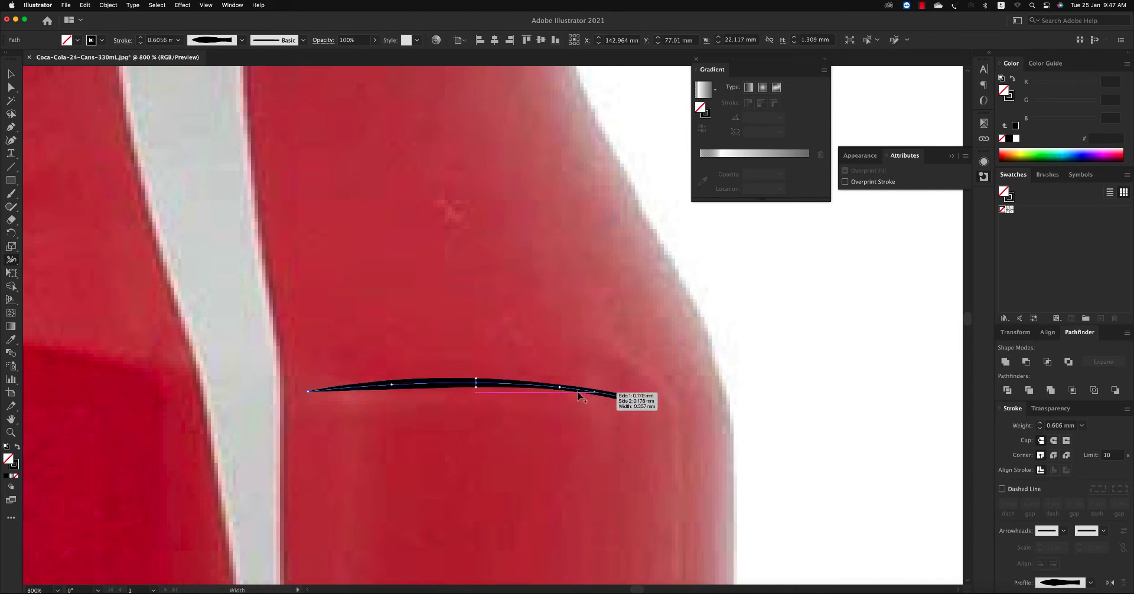
# Step: Give the curve Round Join and a 1 mm stroke weight
pyautogui.click(1053, 454)
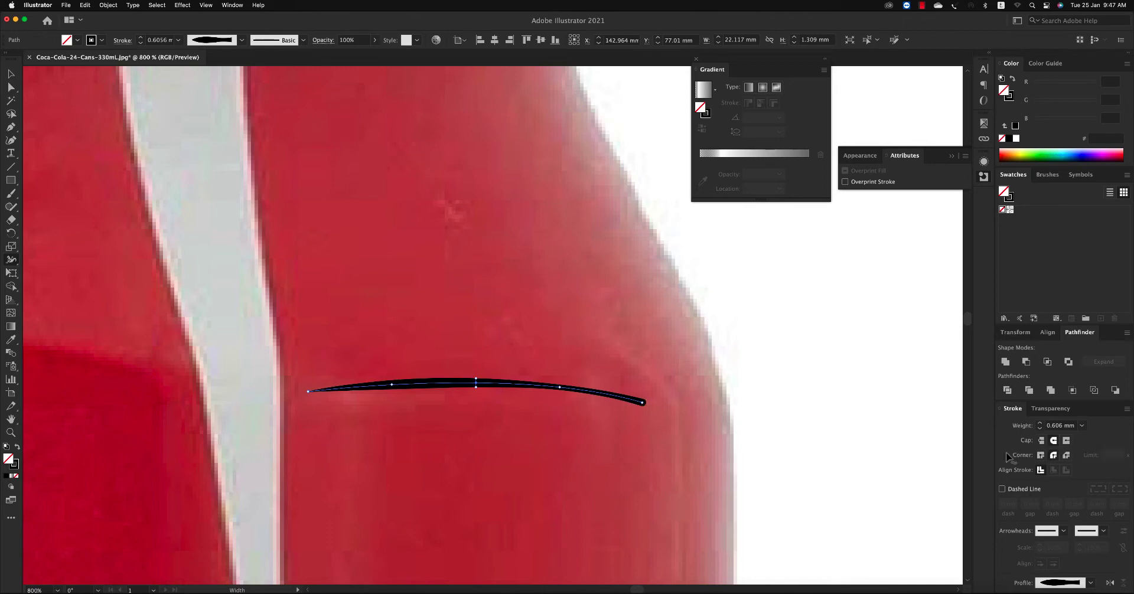
pyautogui.press('z')
pyautogui.press('super+minus')
pyautogui.press('super+minus')
pyautogui.press('super+minus')
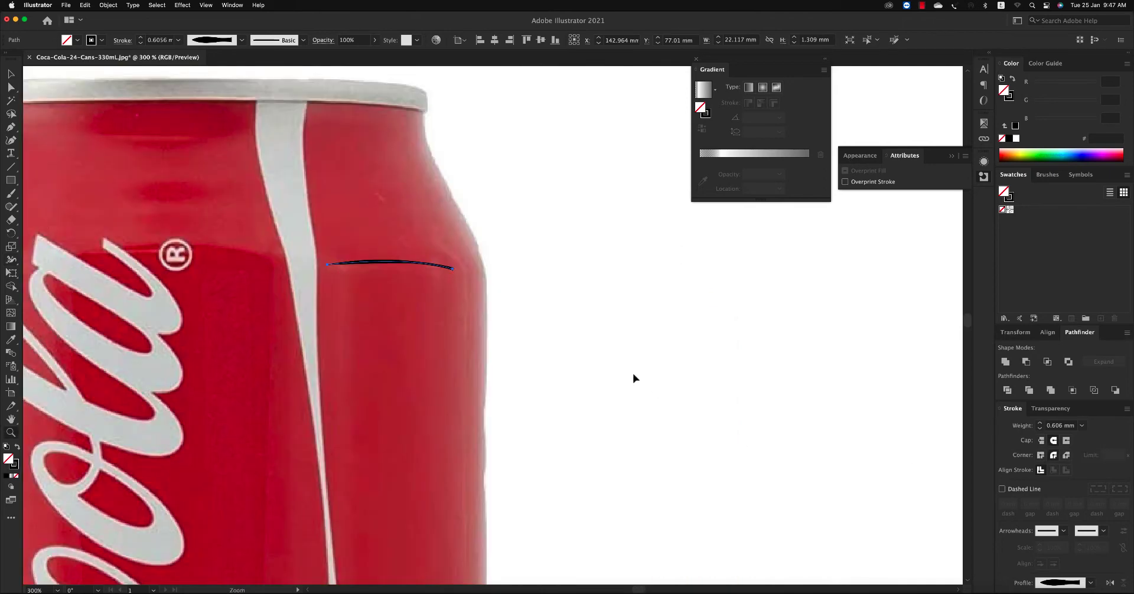
pyautogui.press('v')
pyautogui.click(1050, 425)
pyautogui.write('1')
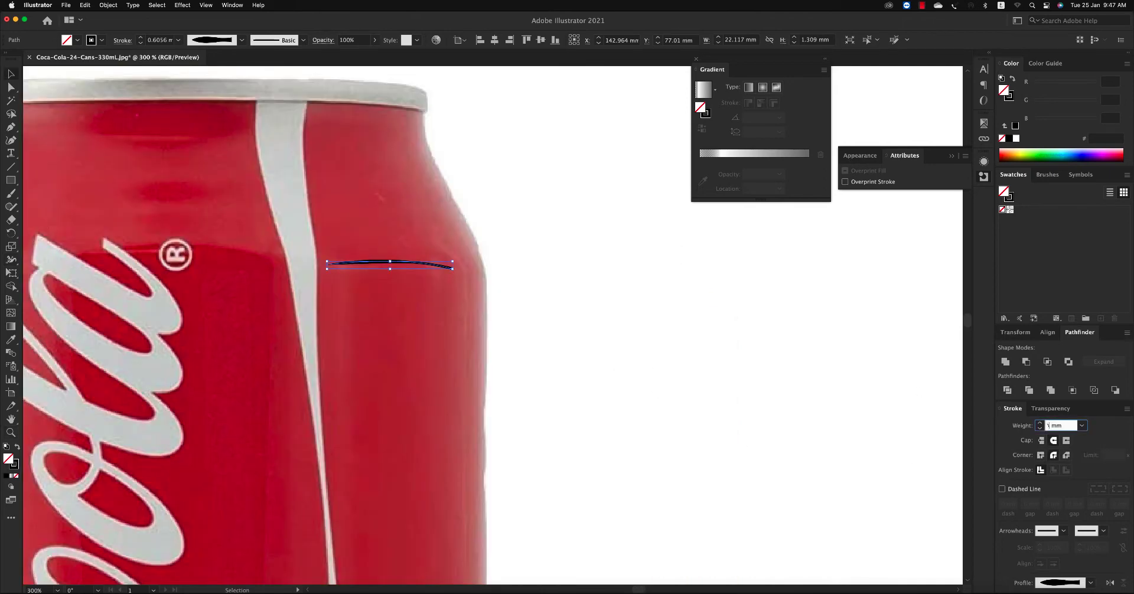
pyautogui.press('Return')
pyautogui.click(608, 341)
pyautogui.press('z')
pyautogui.press('super+minus')
pyautogui.press('super+minus')
pyautogui.press('super+minus')
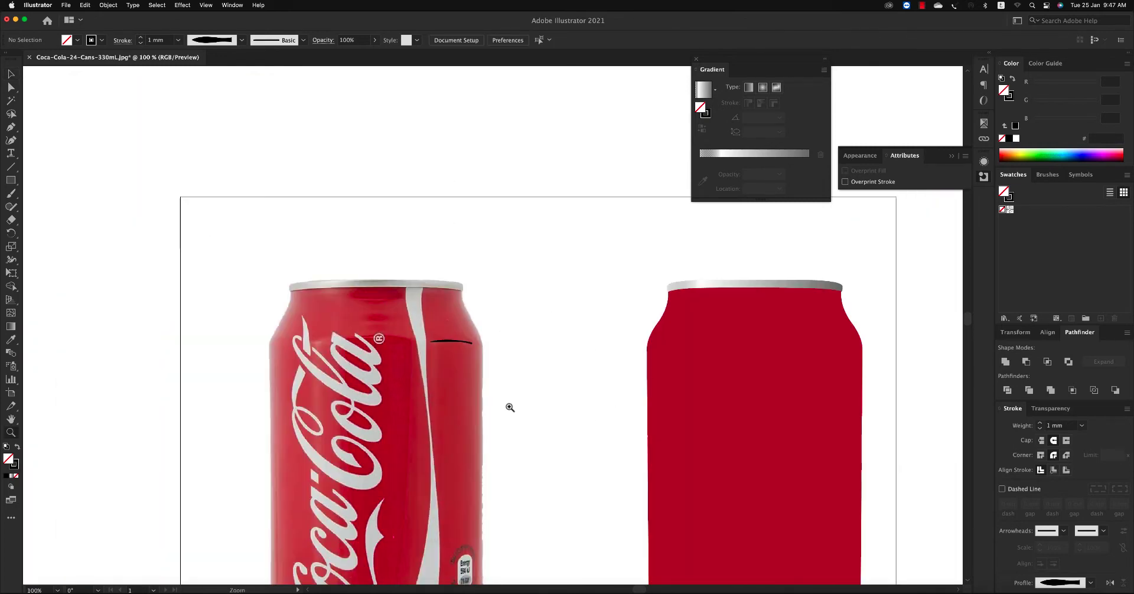
# Step: Start a Pen path at the top of the logo along the white stripe's edge
pyautogui.click(404, 472)
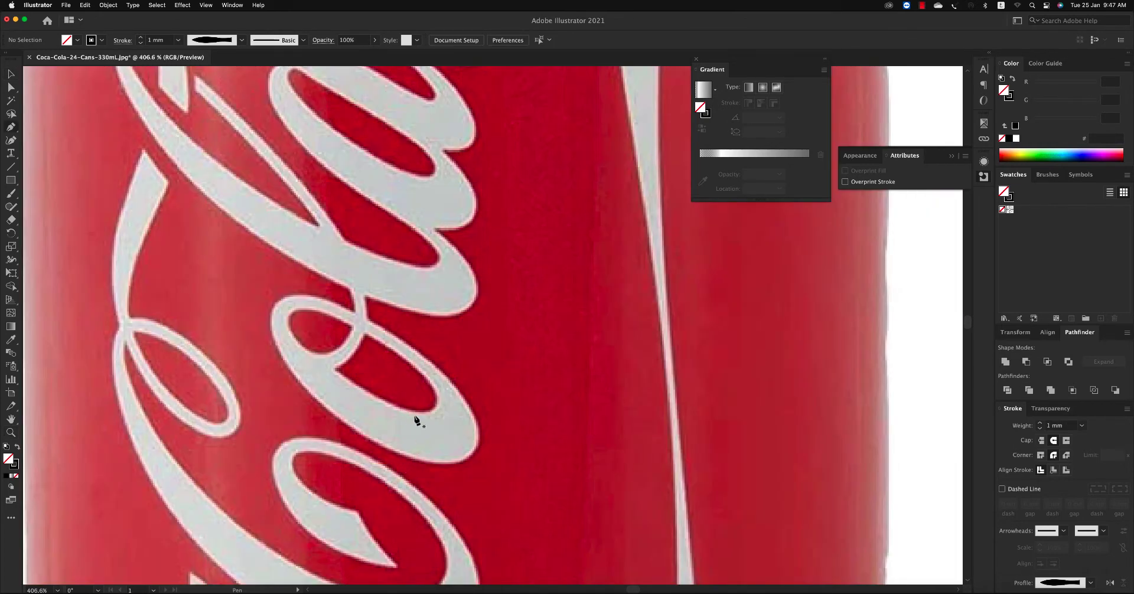
pyautogui.press('super+minus')
pyautogui.press('p')
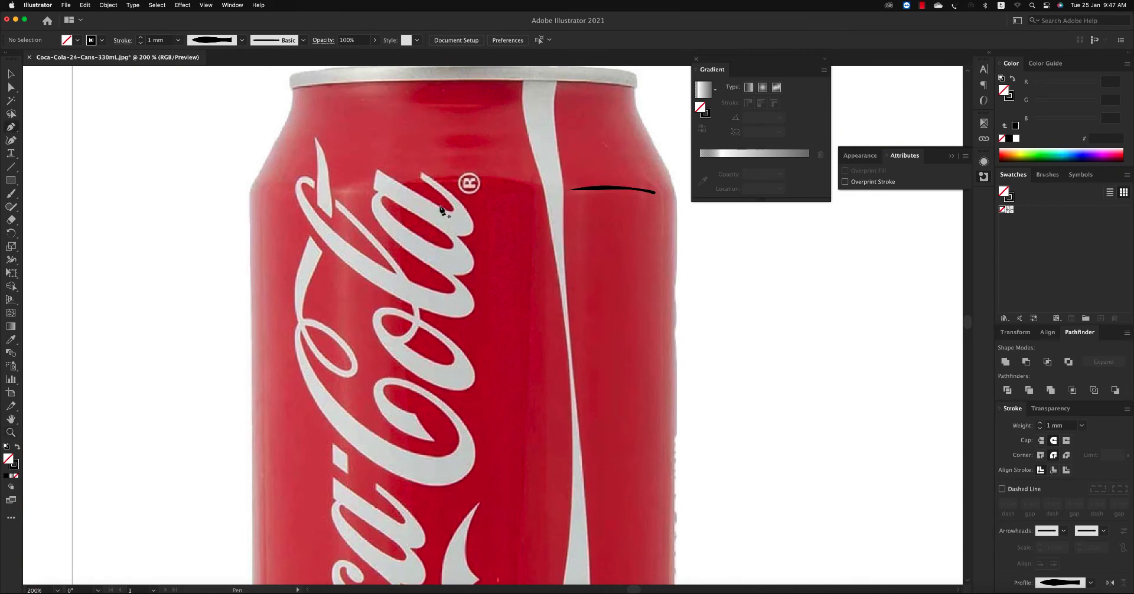
pyautogui.click(402, 183)
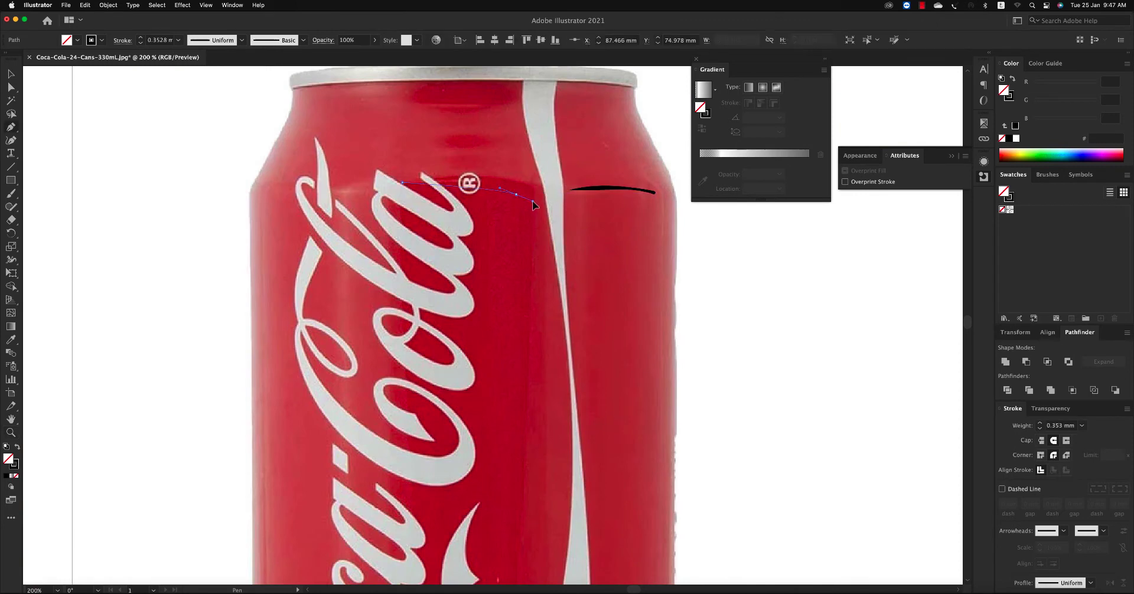
pyautogui.click(518, 255)
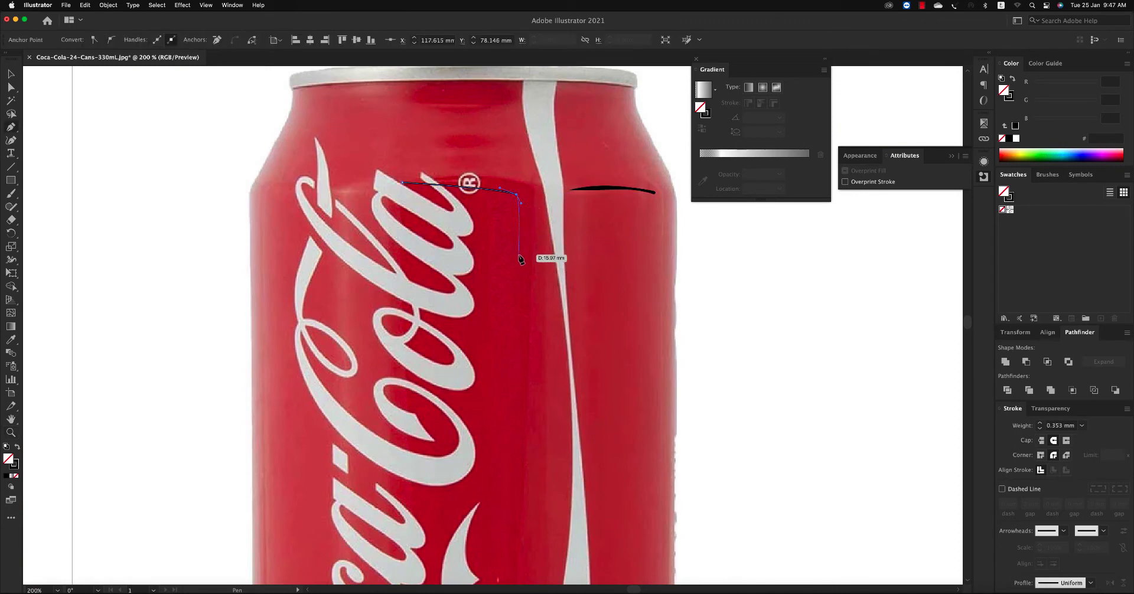
pyautogui.scroll(-3, 507, 522)
pyautogui.scroll(-4, 507, 526)
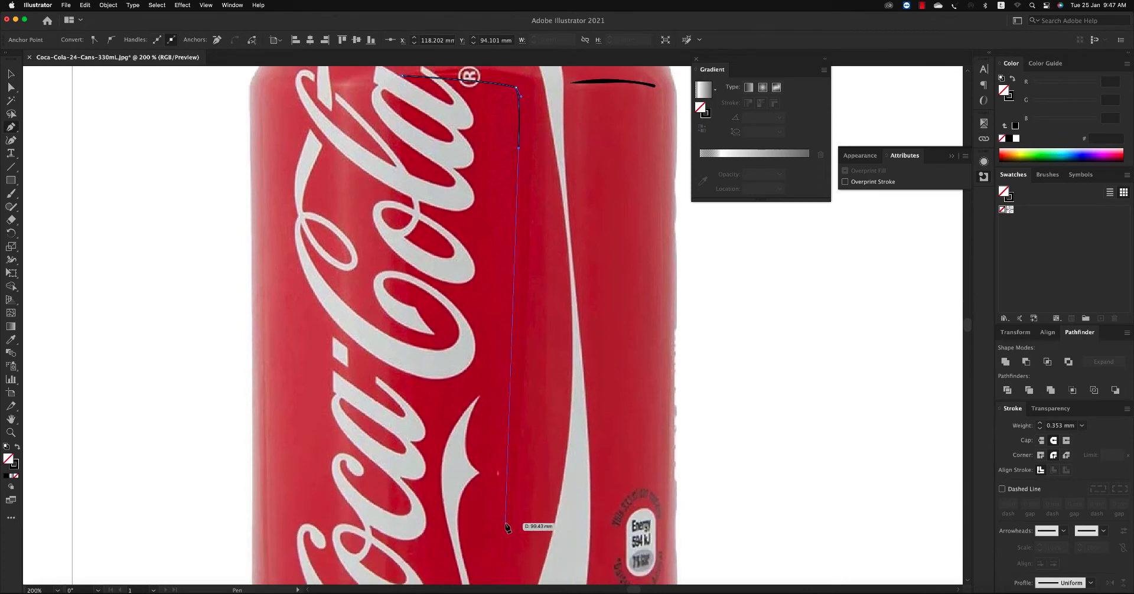
pyautogui.scroll(-1, 502, 542)
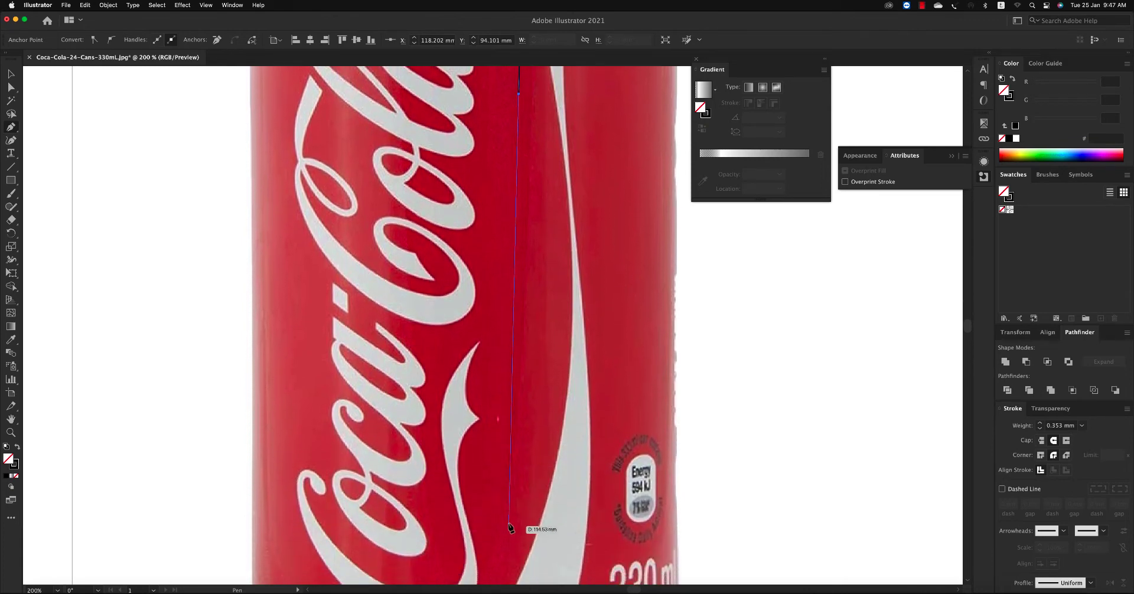
pyautogui.scroll(-2, 519, 526)
pyautogui.press('super+minus')
pyautogui.scroll(1, 490, 434)
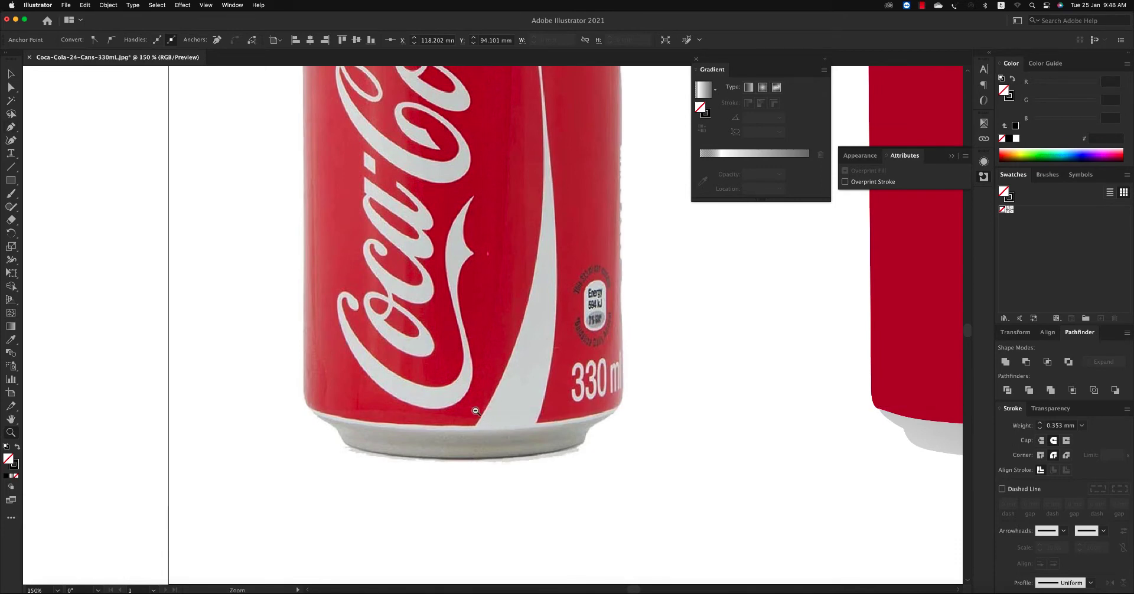
pyautogui.press('super+minus')
pyautogui.press('super+minus')
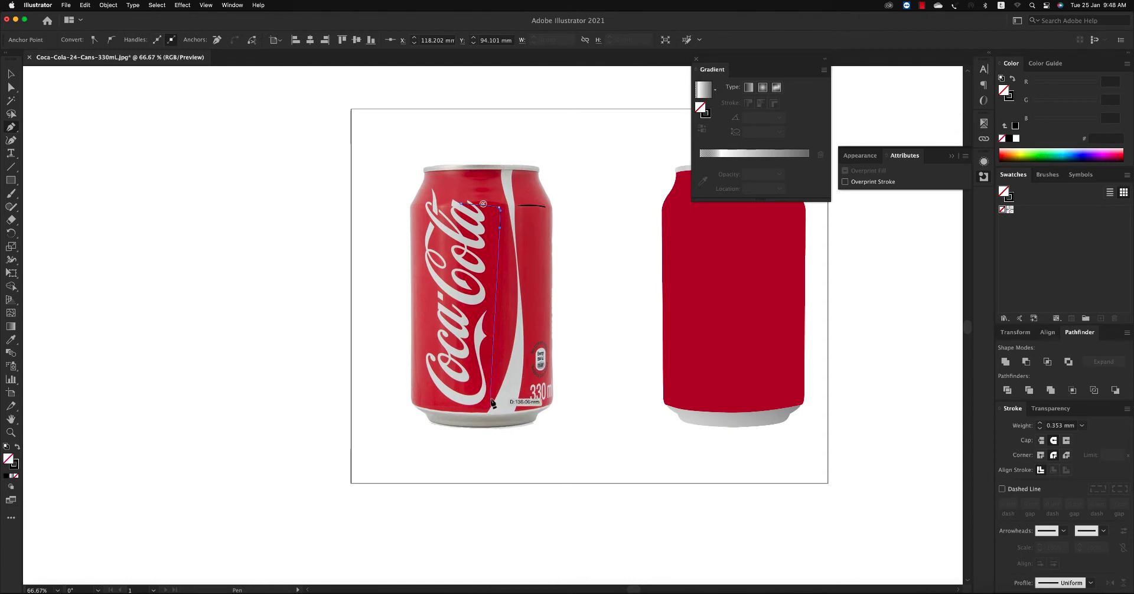
# Step: Trace the stripe edge down to the can bottom and close the shape
pyautogui.moveTo(489, 402); pyautogui.dragTo(485, 422)
pyautogui.moveTo(502, 227); pyautogui.dragTo(505, 208)
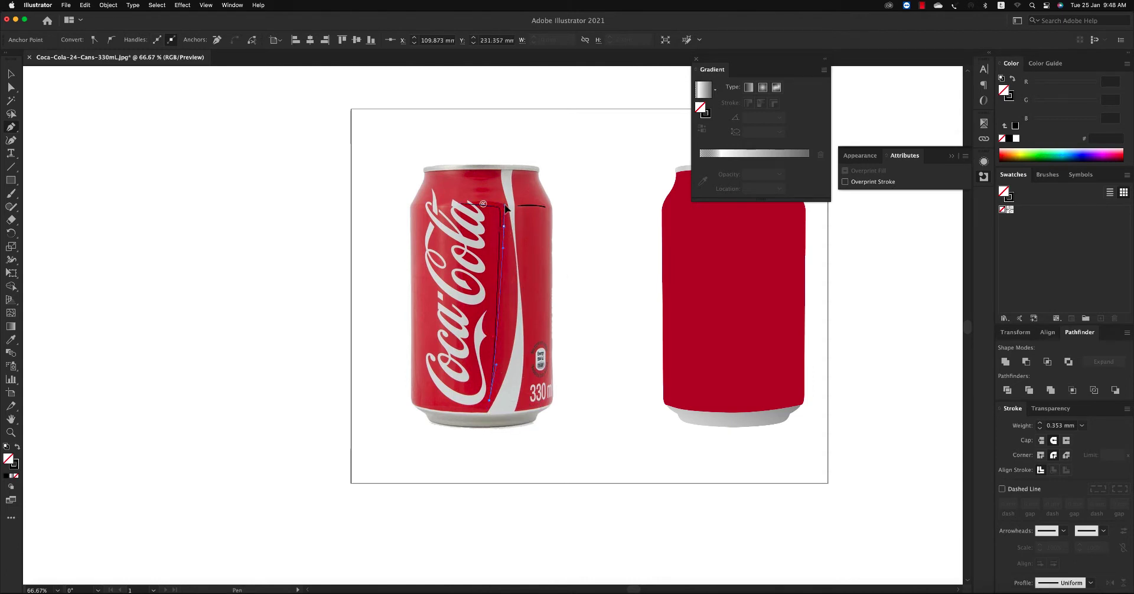
pyautogui.scroll(5, 561, 237)
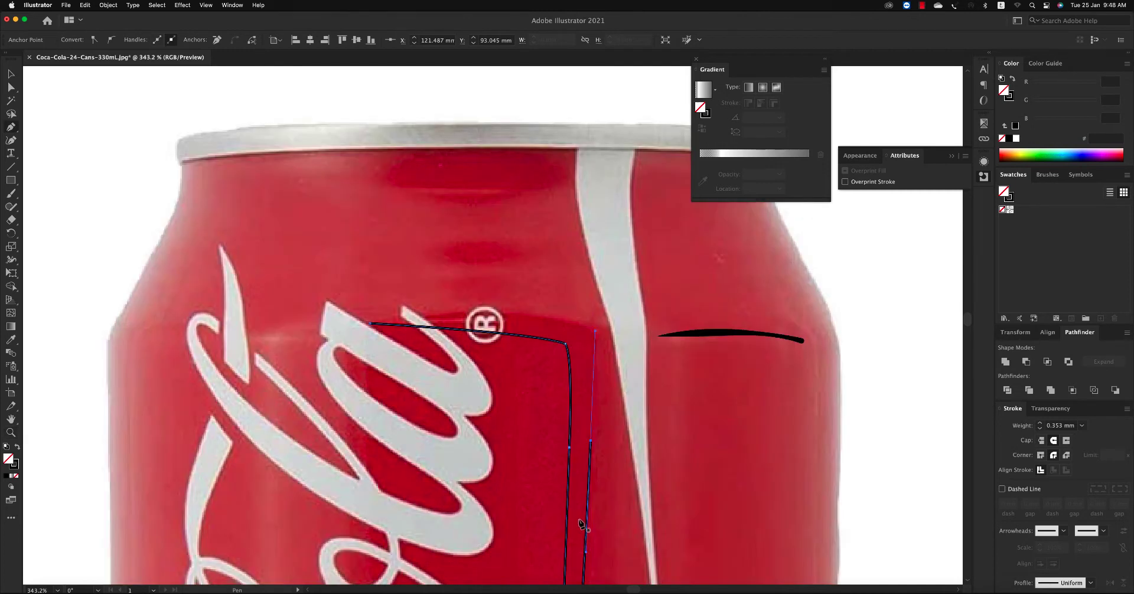
pyautogui.moveTo(595, 330); pyautogui.dragTo(600, 377)
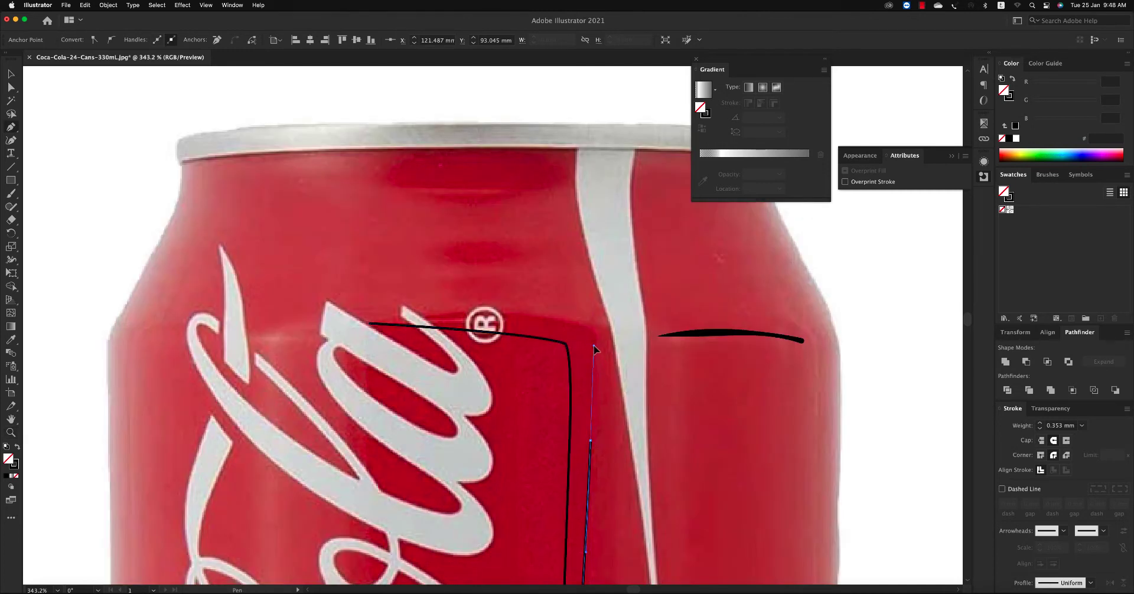
pyautogui.click(593, 347)
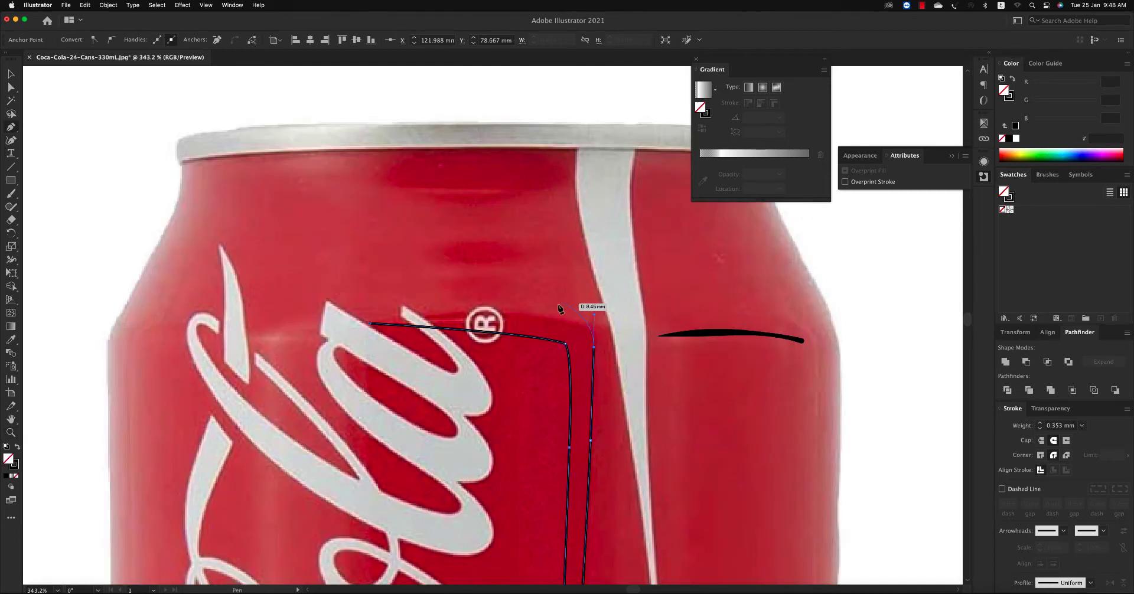
pyautogui.moveTo(528, 315); pyautogui.dragTo(515, 318)
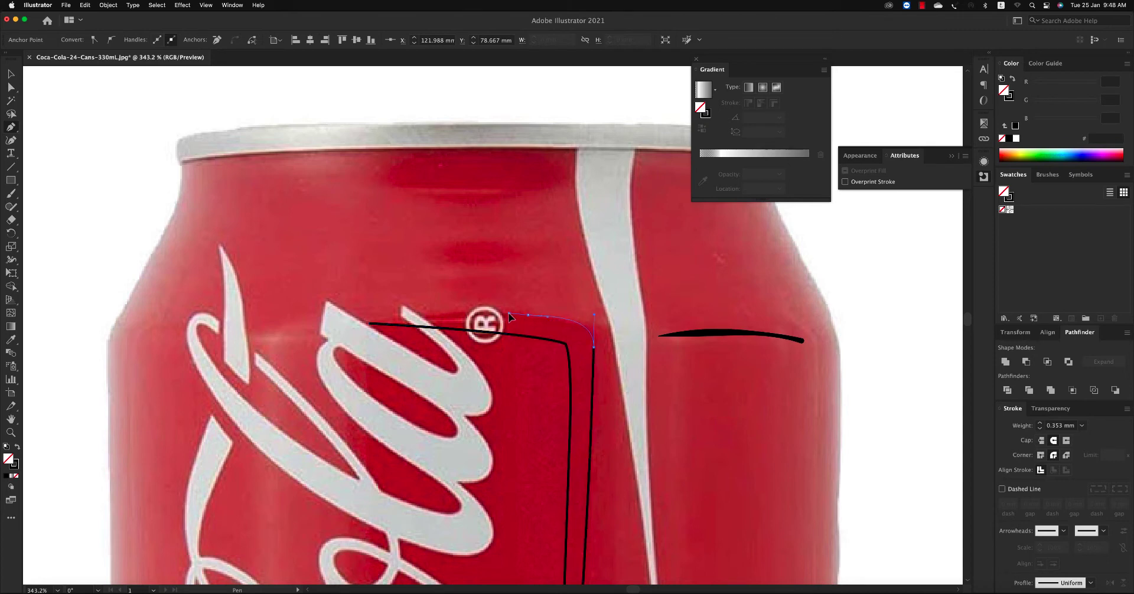
pyautogui.click(370, 323)
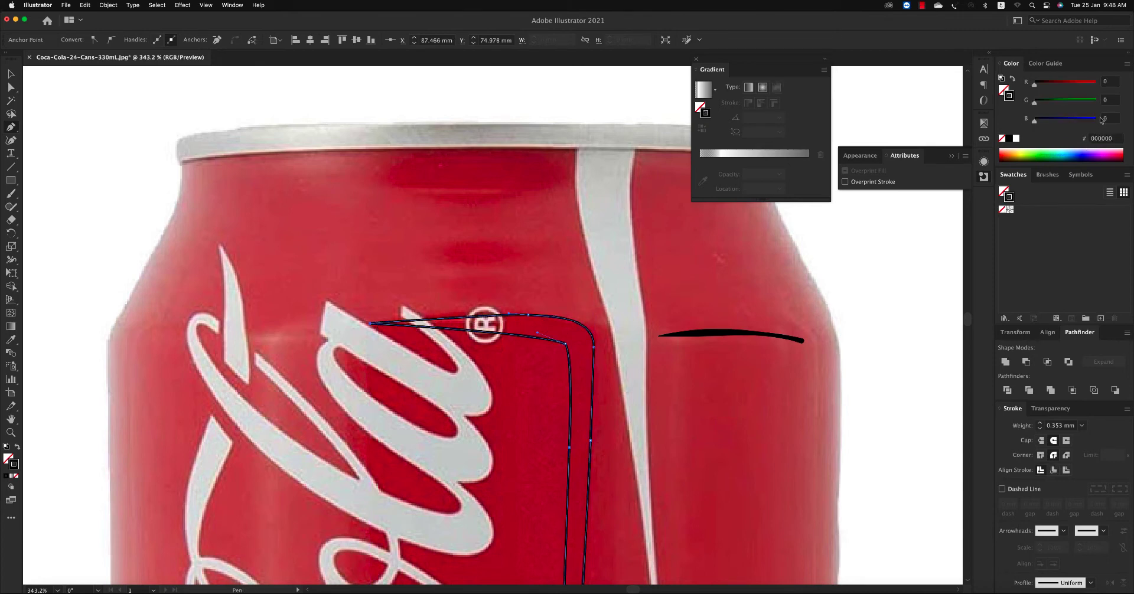
# Step: Colour the traced shape pale grey, CMYK K 17
pyautogui.click(1126, 65)
pyautogui.click(1081, 109)
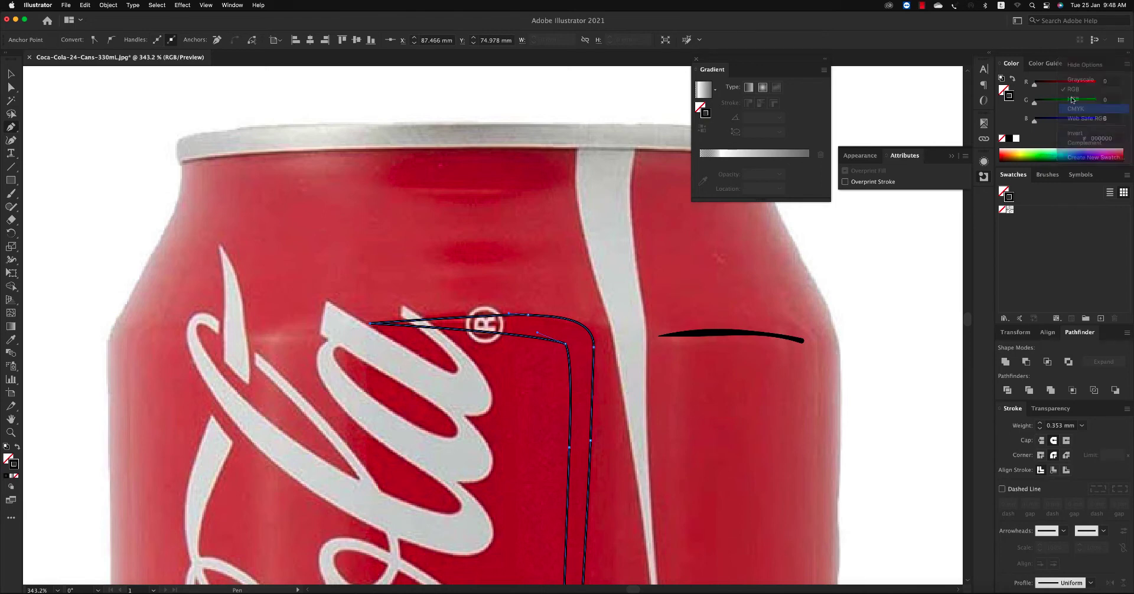
pyautogui.moveTo(1081, 84)
pyautogui.mouseDown()
pyautogui.moveTo(1035, 85)
pyautogui.moveTo(1039, 128)
pyautogui.mouseUp()
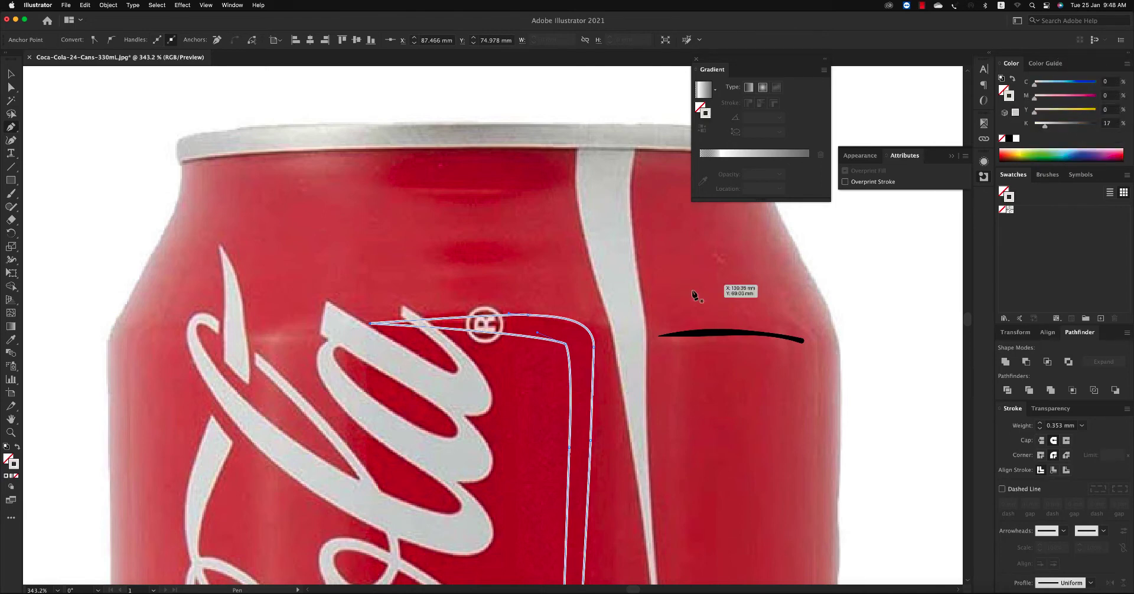
# Step: Give the stripe shape a light fill, move it onto the red can and set Multiply
pyautogui.press('v')
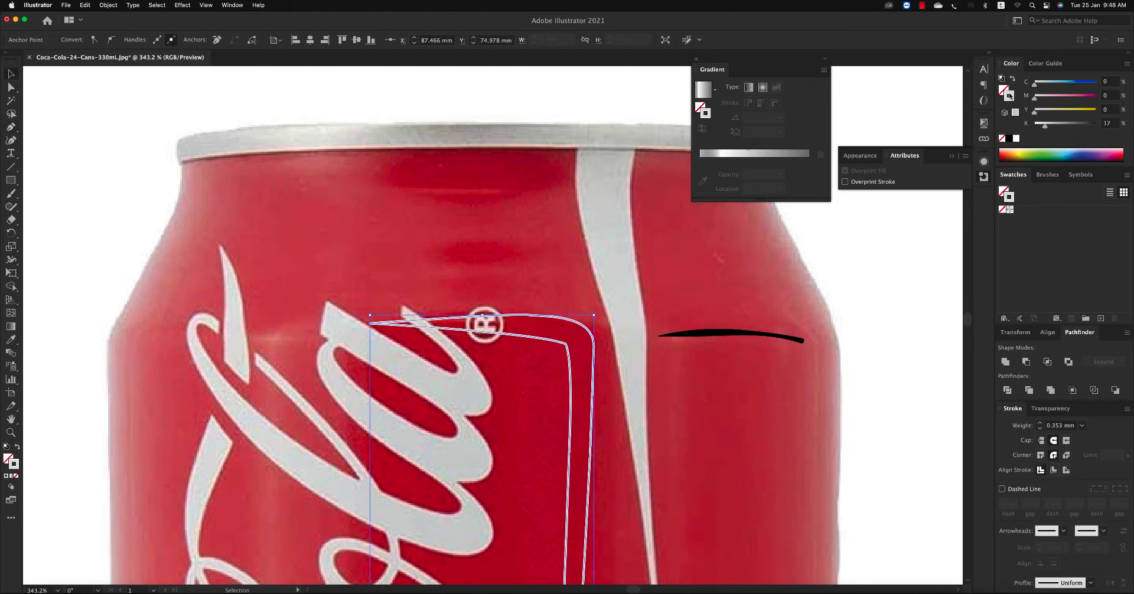
pyautogui.click(1008, 95)
pyautogui.scroll(-3, 527, 286)
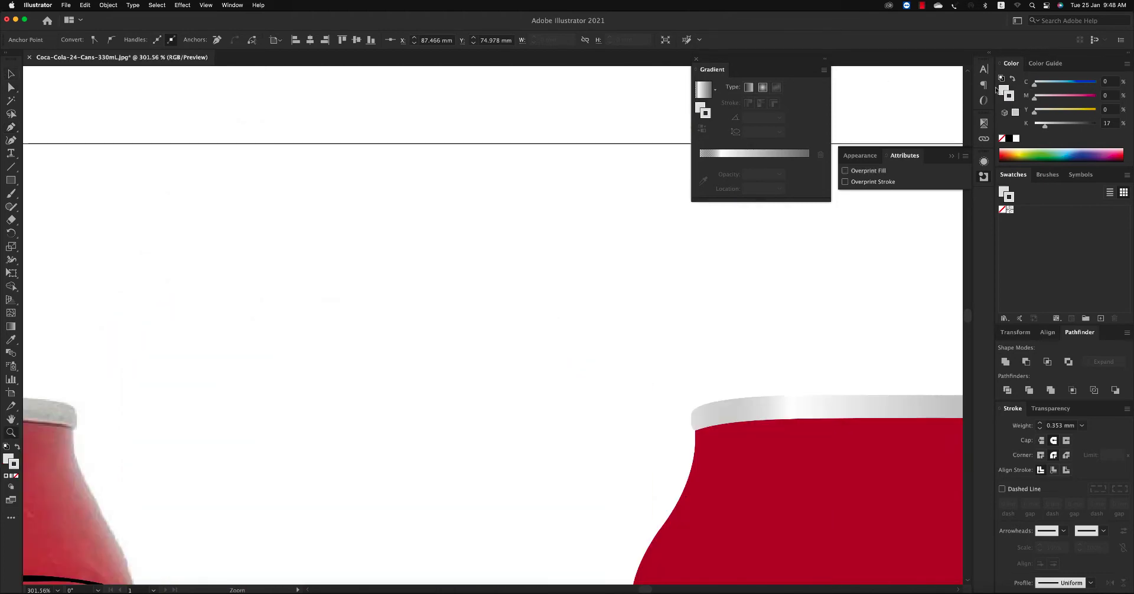
pyautogui.scroll(-3, 390, 298)
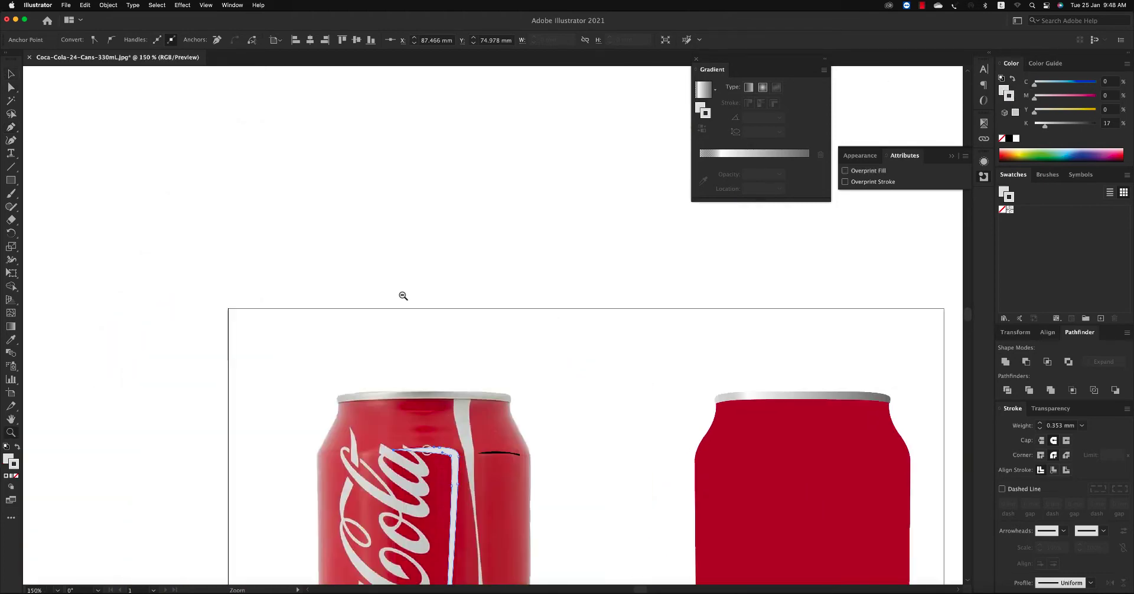
pyautogui.scroll(-1, 493, 402)
pyautogui.keyDown('alt'); pyautogui.click(492, 403); pyautogui.keyUp('alt')
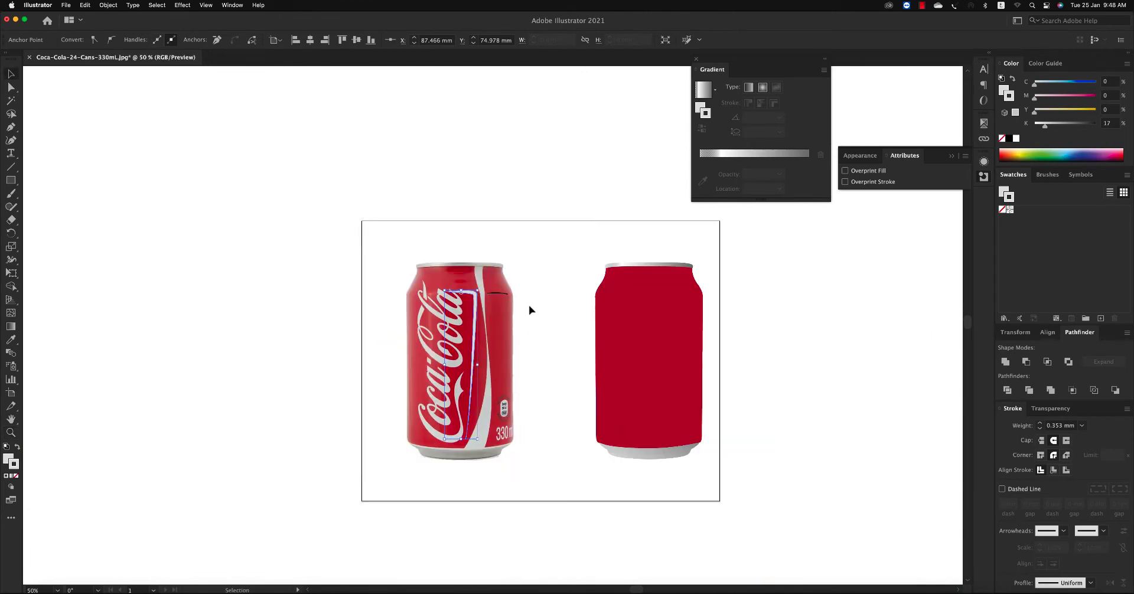
pyautogui.moveTo(477, 302); pyautogui.dragTo(665, 301)
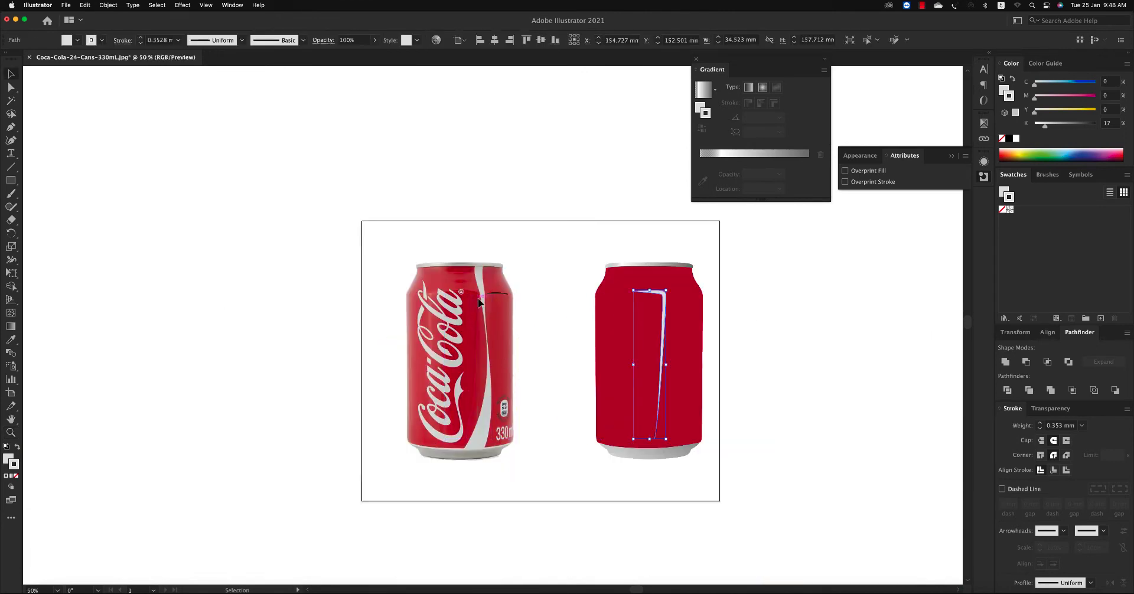
pyautogui.click(1050, 408)
pyautogui.click(1015, 543)
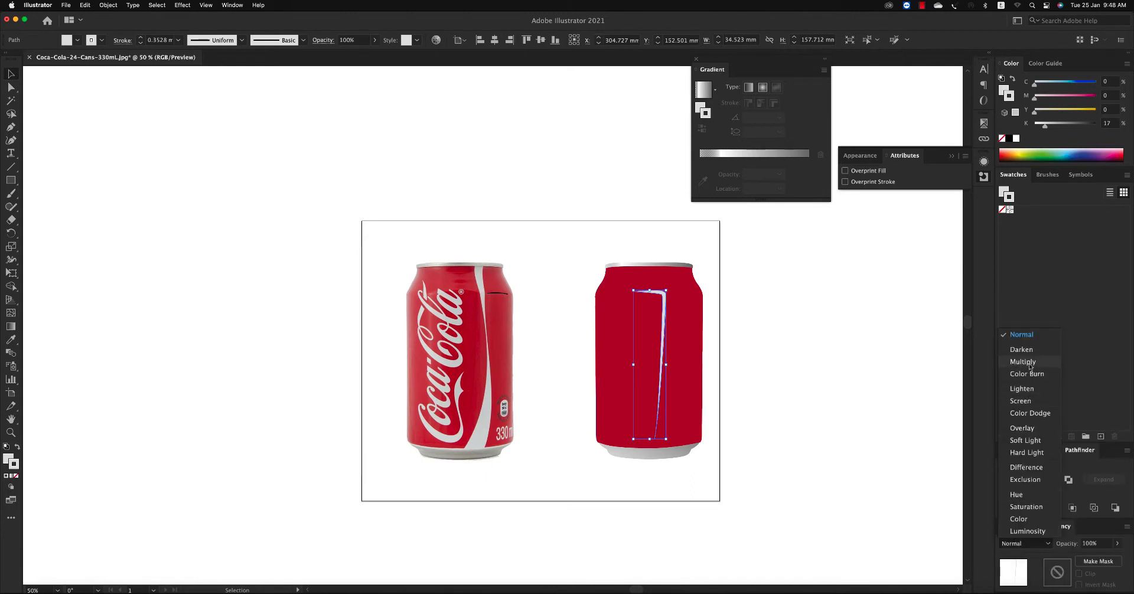
pyautogui.click(1011, 387)
# Step: Move the dark crease line onto the red can at 60% opacity
pyautogui.click(845, 346)
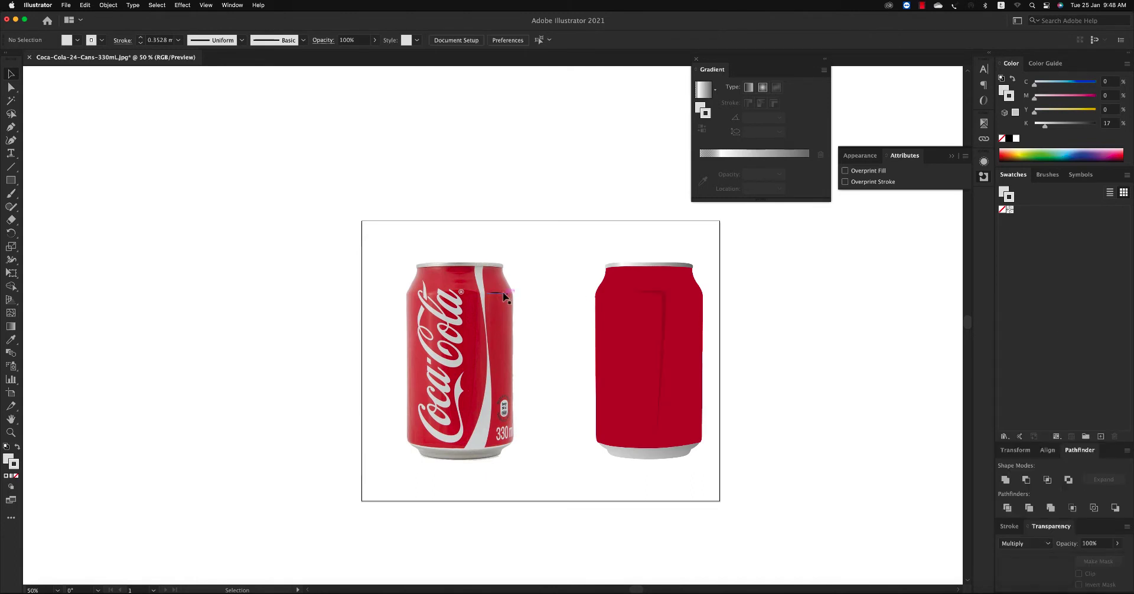
pyautogui.moveTo(505, 297); pyautogui.dragTo(685, 294)
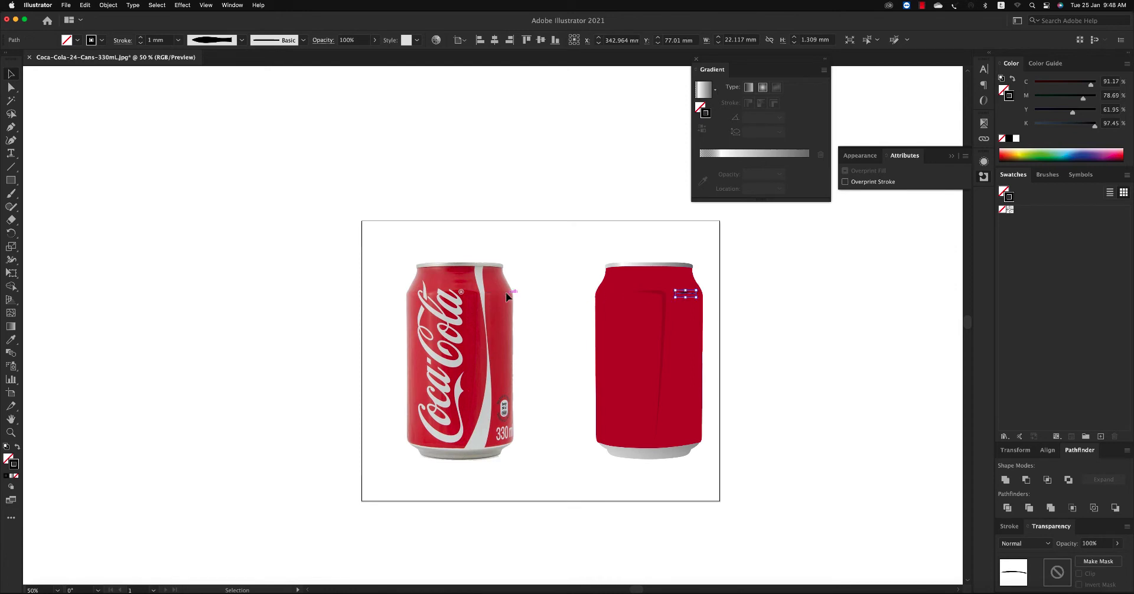
pyautogui.click(359, 41)
pyautogui.write('60')
pyautogui.press('Return')
pyautogui.click(859, 361)
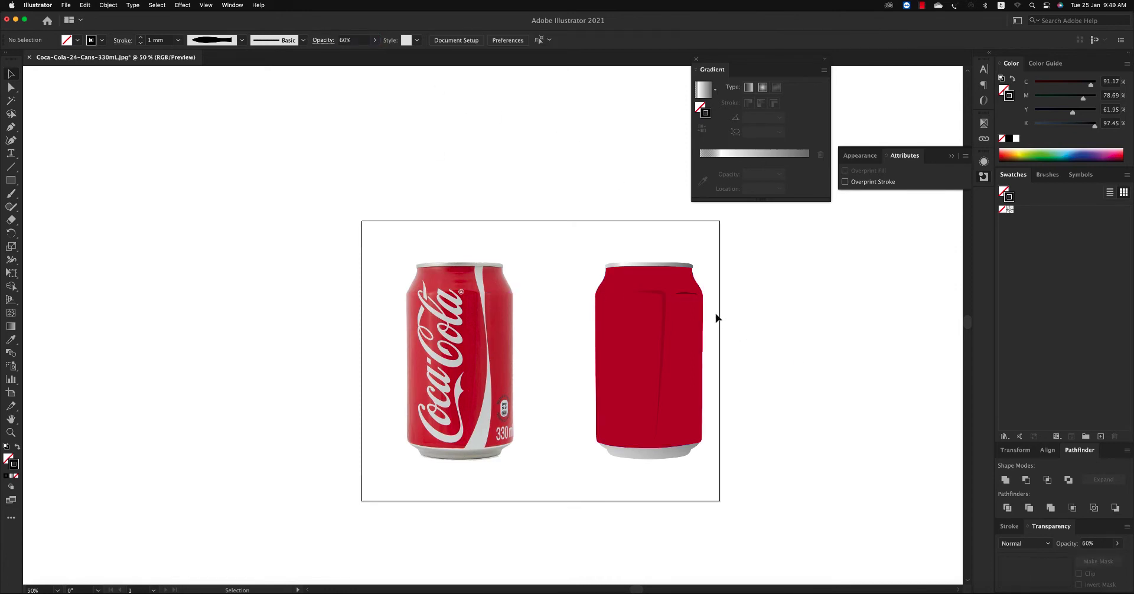
# Step: Rotate the small crease line at the upper left to fit the shoulder
pyautogui.click(688, 294)
pyautogui.click(799, 309)
pyautogui.moveTo(685, 290)
pyautogui.mouseDown()
pyautogui.moveTo(605, 305)
pyautogui.moveTo(631, 302)
pyautogui.mouseUp()
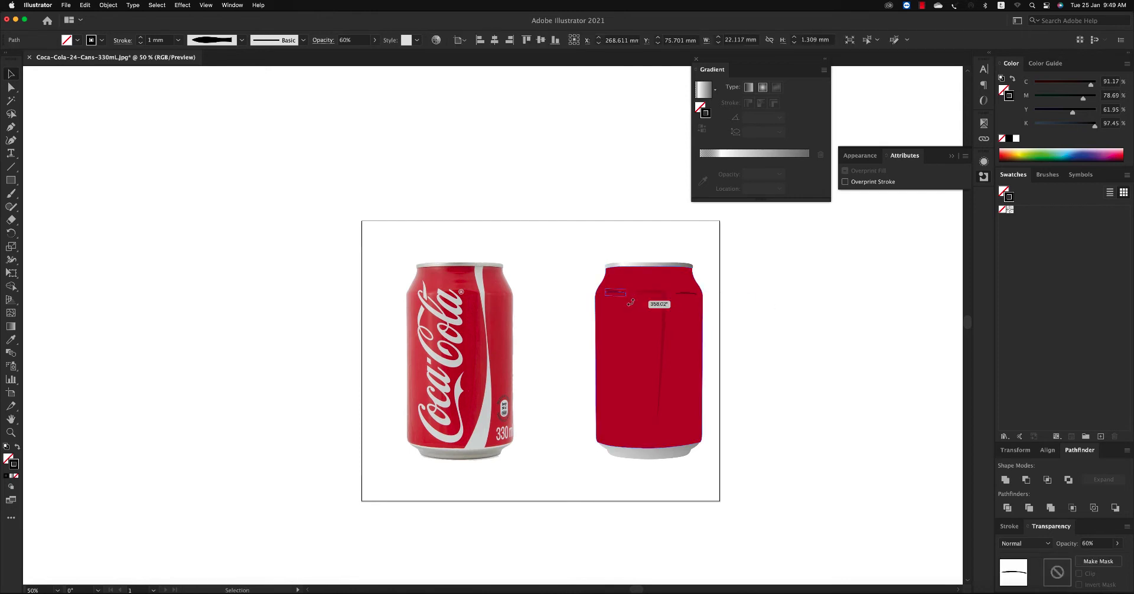
pyautogui.click(820, 324)
pyautogui.press('z')
pyautogui.moveTo(608, 506)
pyautogui.mouseDown()
pyautogui.moveTo(650, 522)
pyautogui.moveTo(772, 523)
pyautogui.mouseUp()
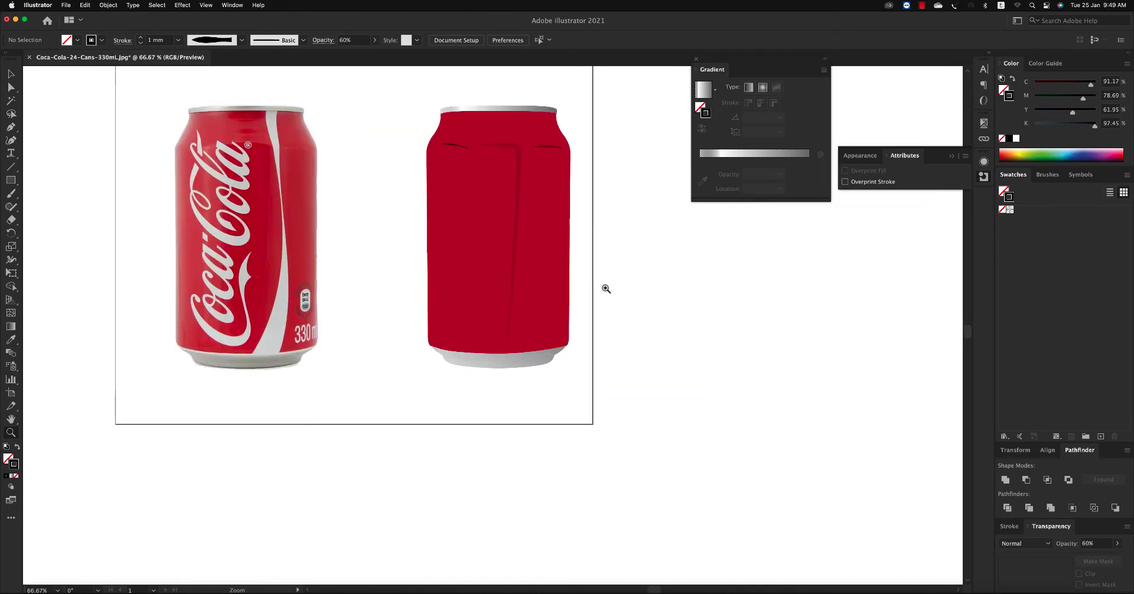
# Step: Draw a rectangle over the can's right side and select it with the can body
pyautogui.press('v')
pyautogui.click(551, 241)
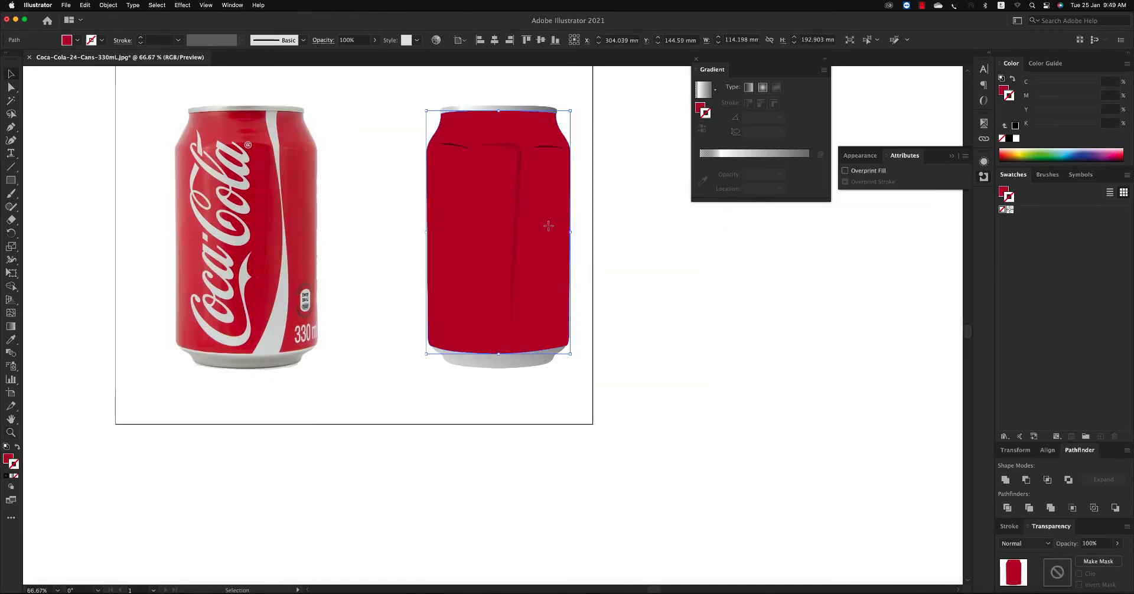
pyautogui.press('m')
pyautogui.moveTo(583, 101); pyautogui.dragTo(524, 368)
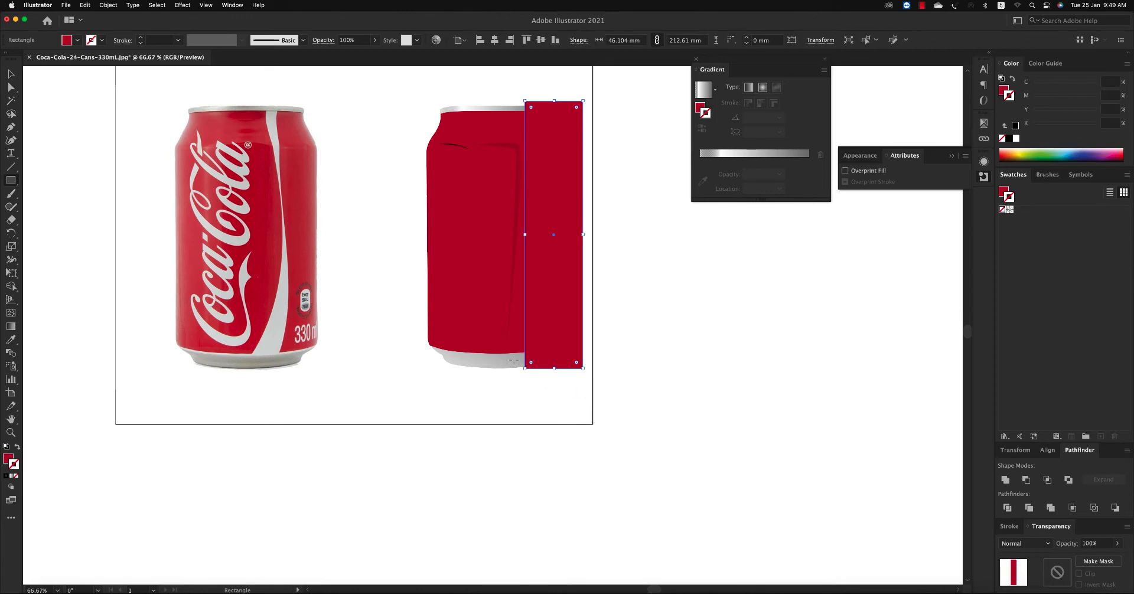
pyautogui.press('a')
pyautogui.click(479, 297)
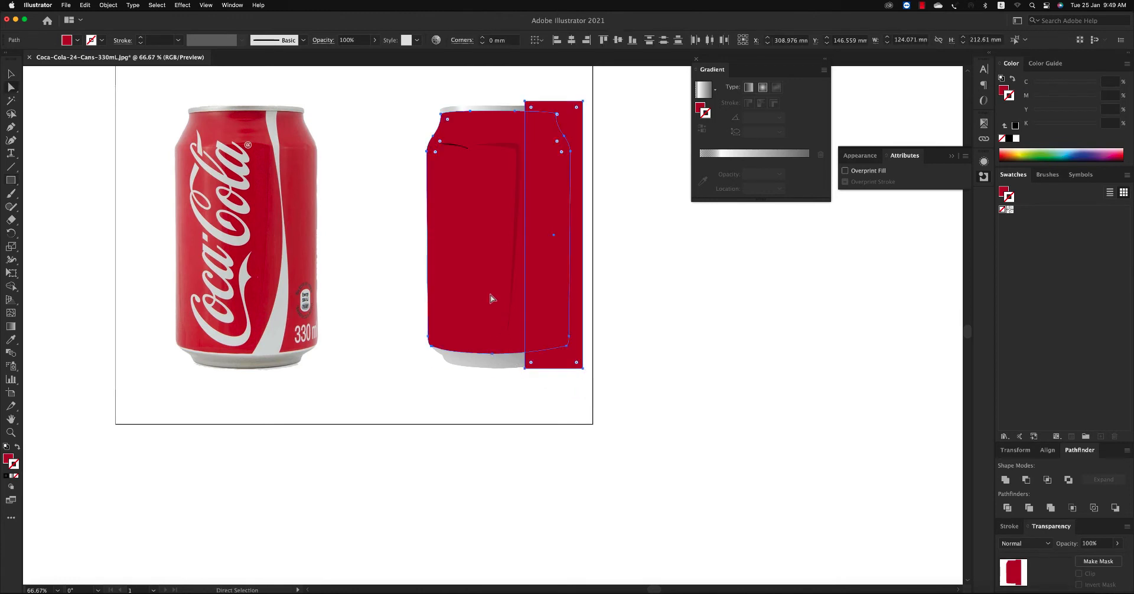
pyautogui.click(470, 275)
pyautogui.hotkey('shift', 'Right')
pyautogui.hotkey('shift', 'Right')
pyautogui.hotkey('shift', 'Right')
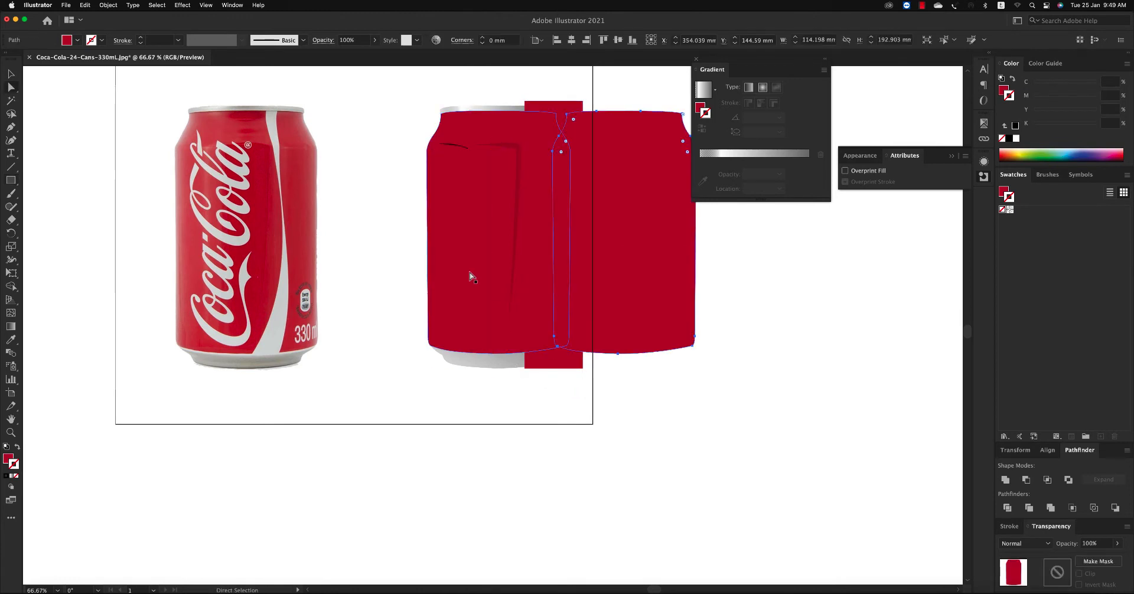
pyautogui.click(552, 177)
pyautogui.keyDown('shift'); pyautogui.click(494, 190); pyautogui.keyUp('shift')
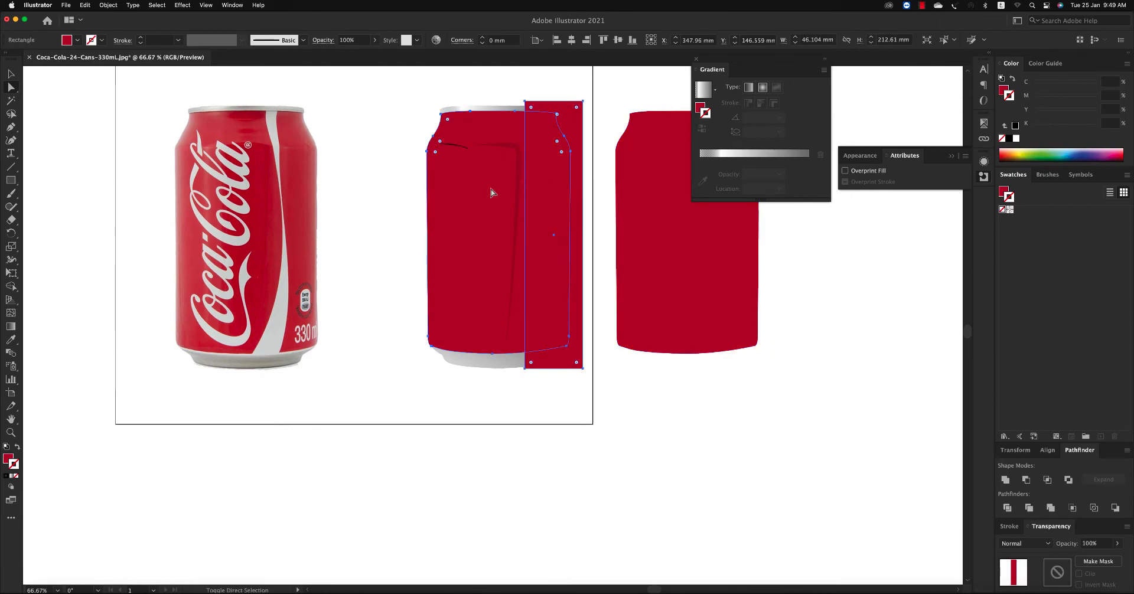
pyautogui.press('v')
# Step: Draw a tall rectangle over the left edge and remove the outer strip with Shape Builder
pyautogui.press('super+h')
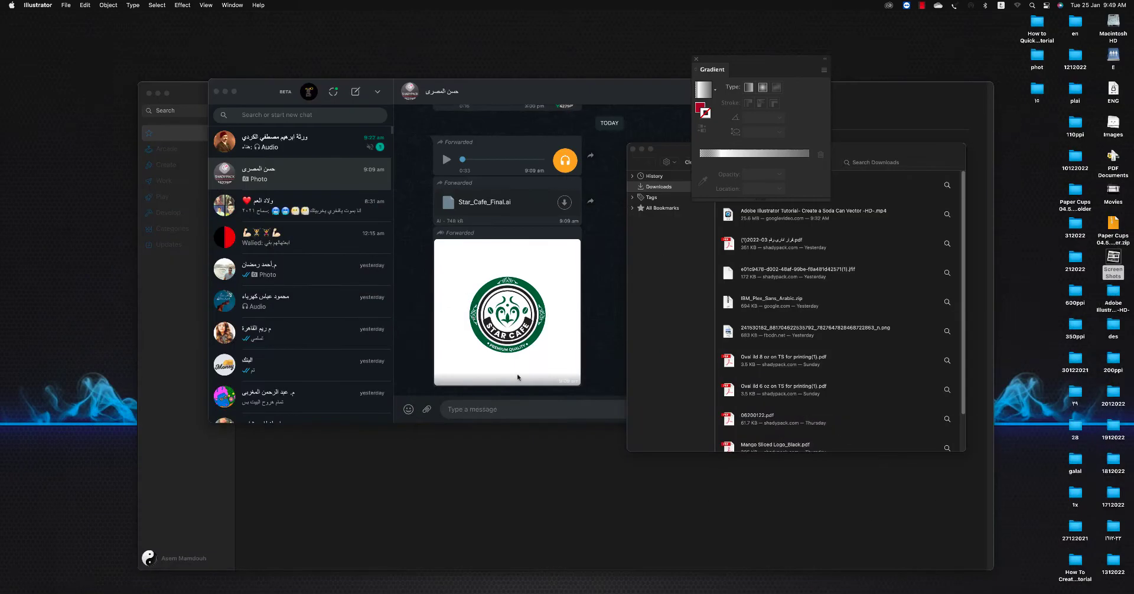
pyautogui.click(563, 582)
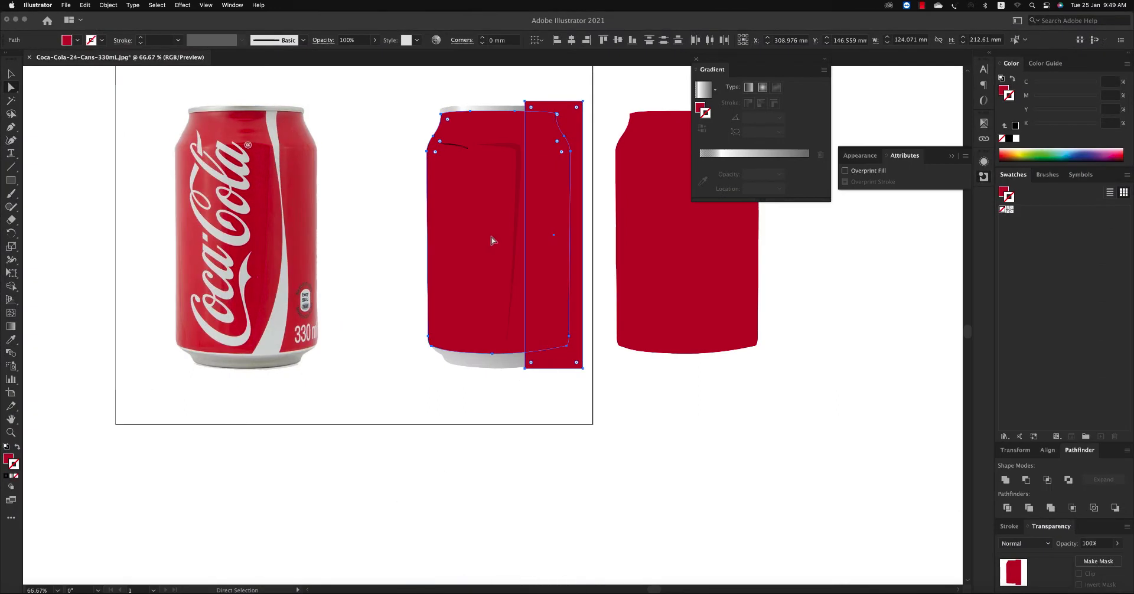
pyautogui.hotkey('shift', 'm')
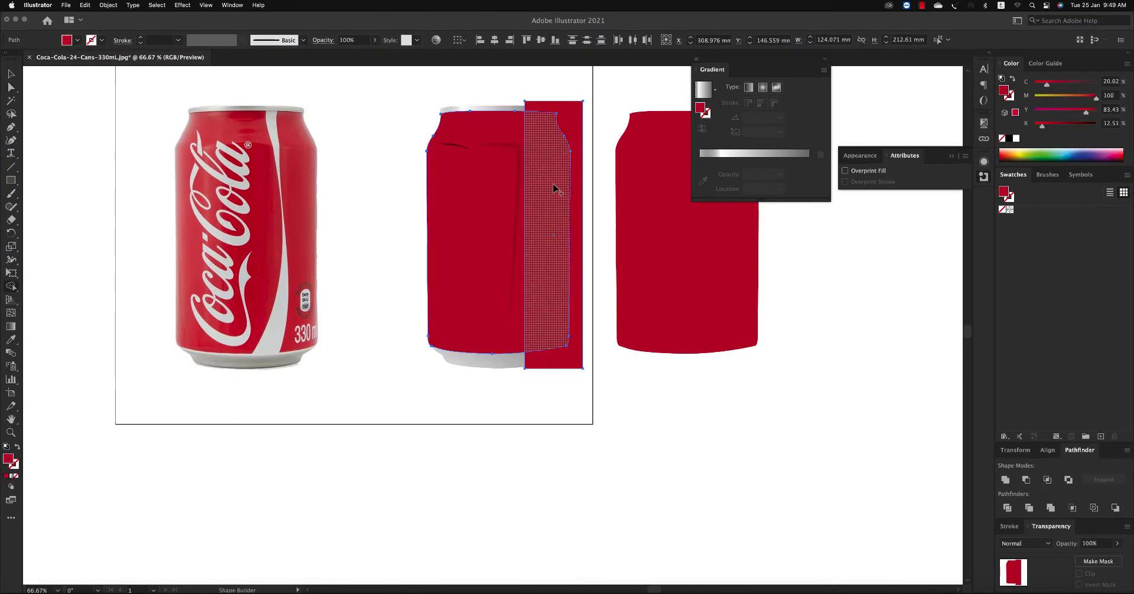
pyautogui.click(570, 230)
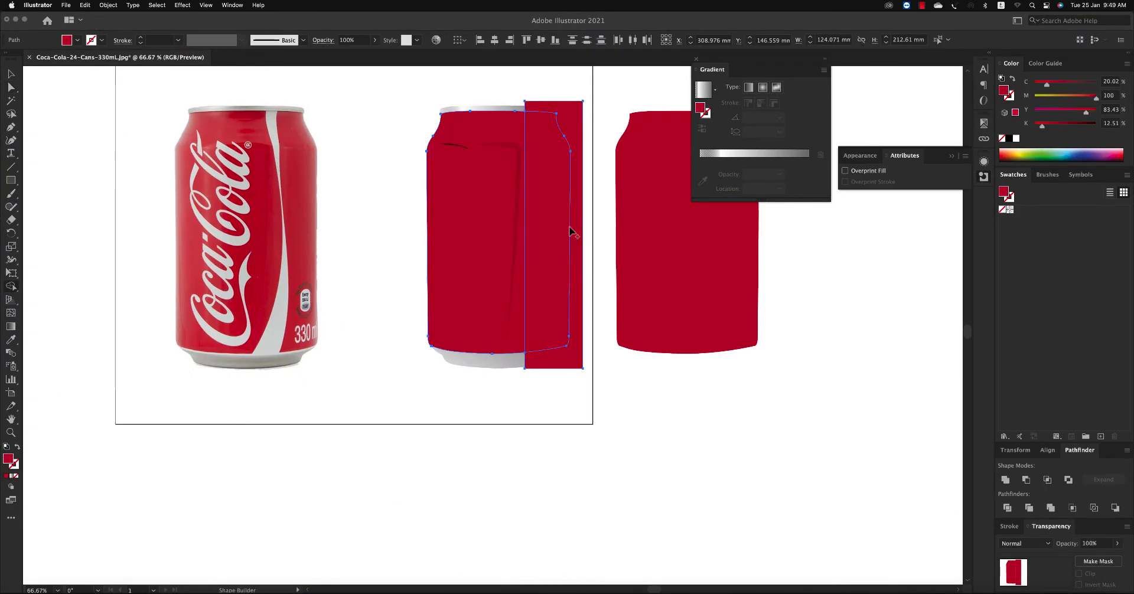
pyautogui.press('a')
pyautogui.click(592, 303)
pyautogui.press('m')
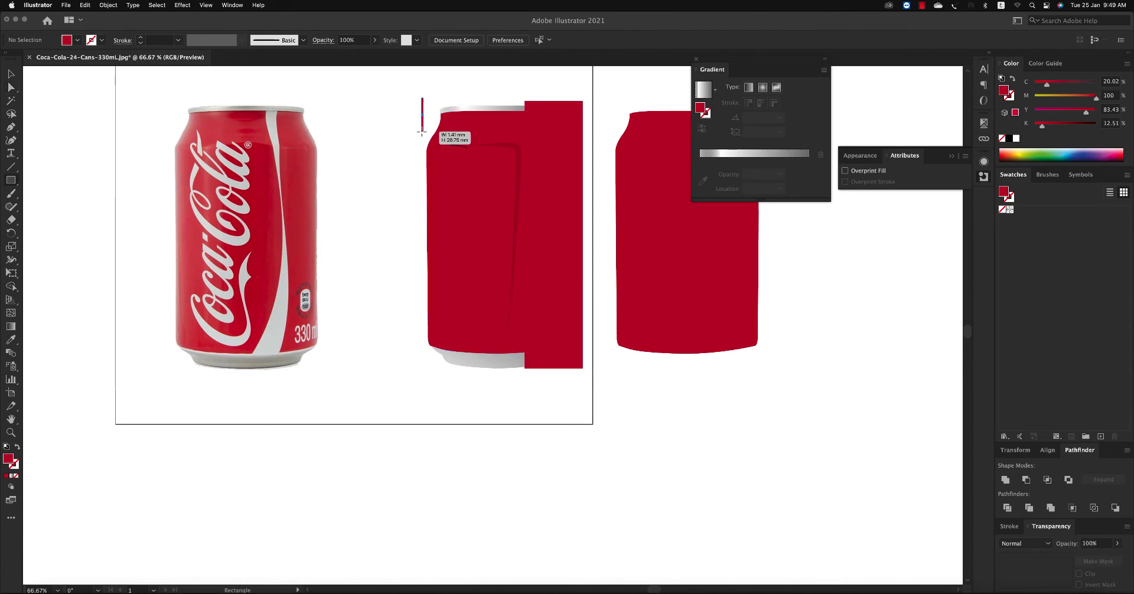
pyautogui.moveTo(423, 97); pyautogui.dragTo(447, 389)
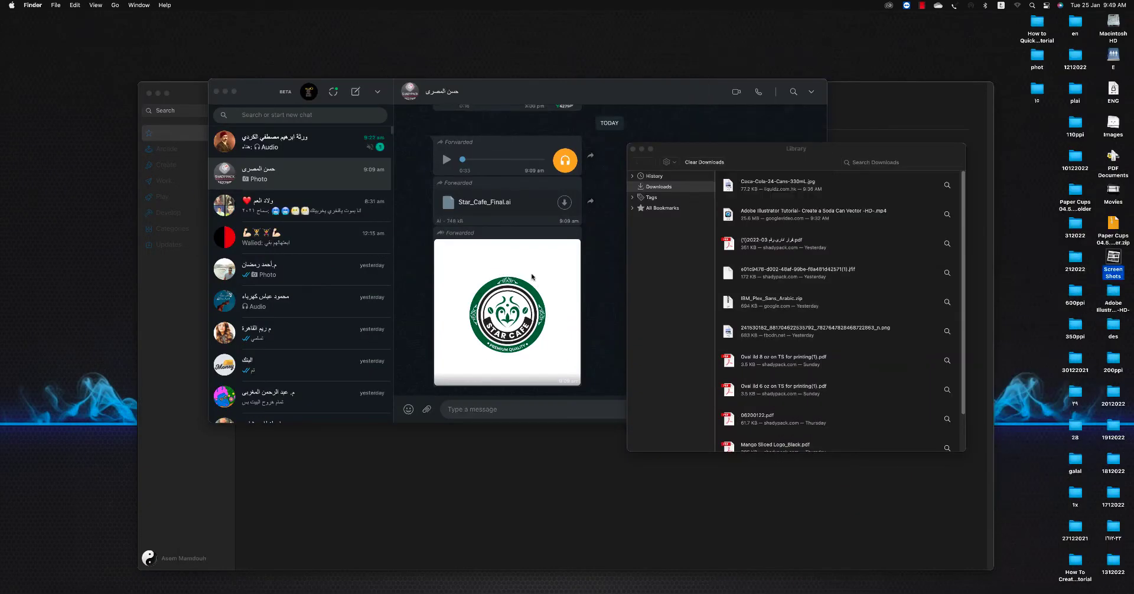
pyautogui.click(603, 585)
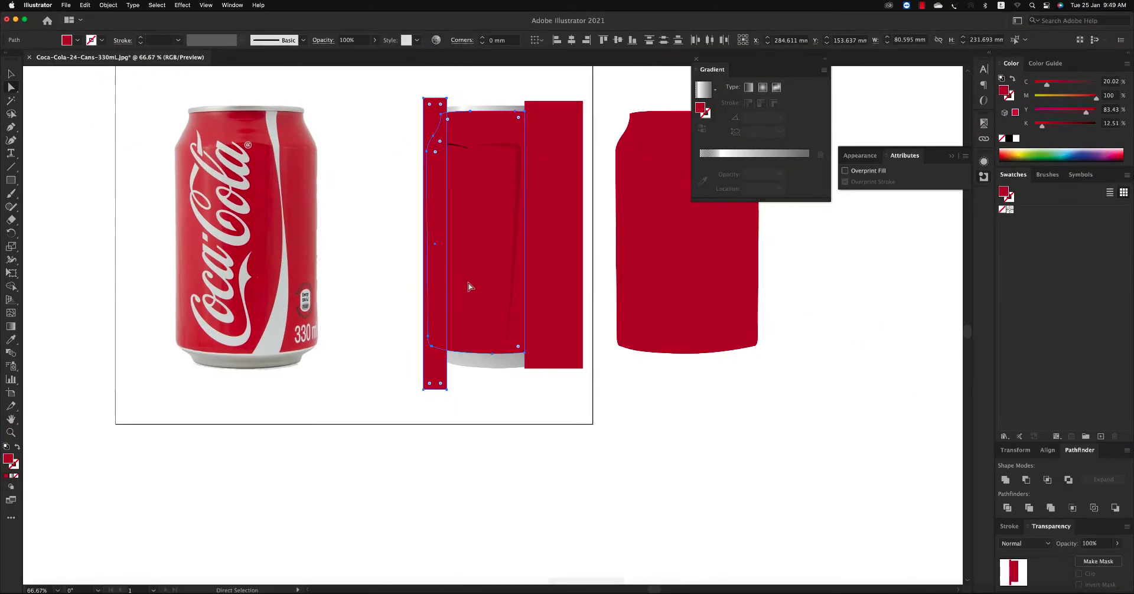
pyautogui.hotkey('shift', 'm')
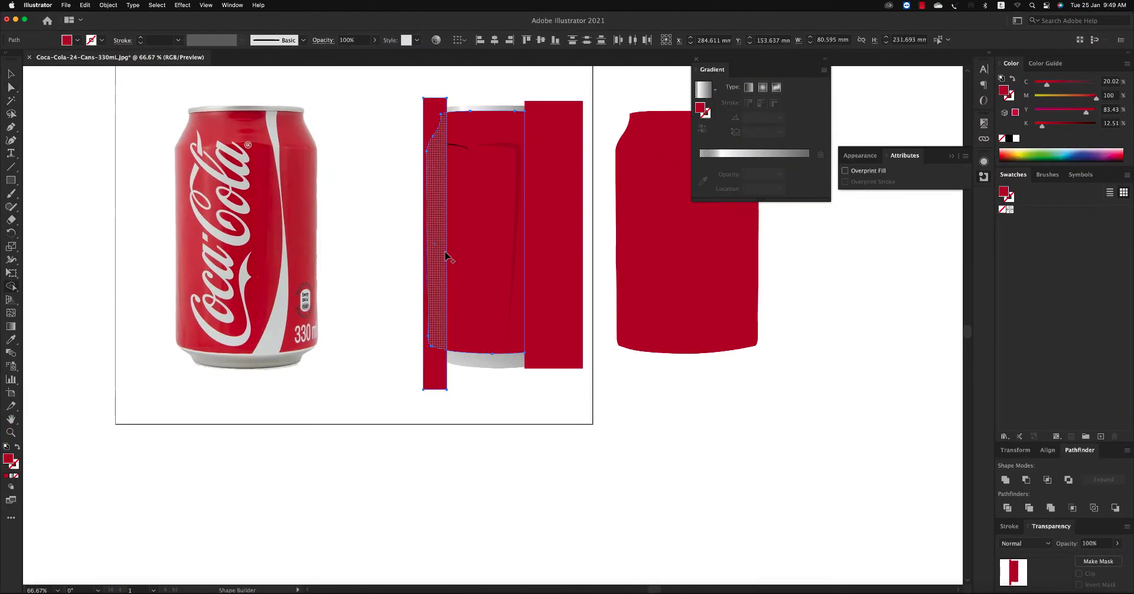
pyautogui.keyDown('alt'); pyautogui.click(444, 185); pyautogui.keyUp('alt')
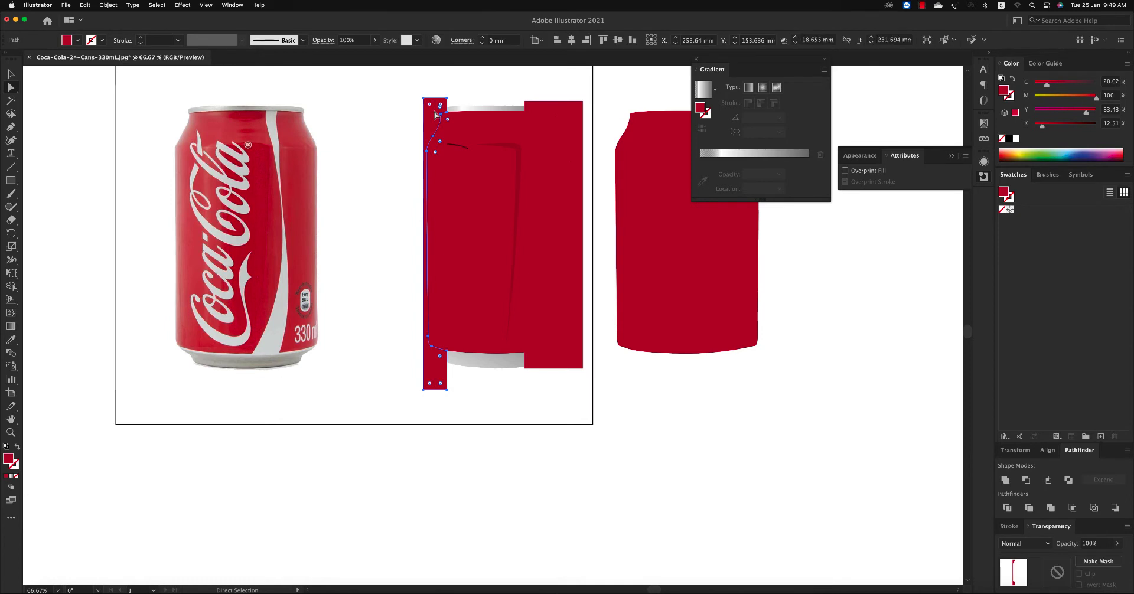
# Step: Delete the rectangle overhanging the can's right side
pyautogui.press('a')
pyautogui.click(567, 119)
pyautogui.press('Delete')
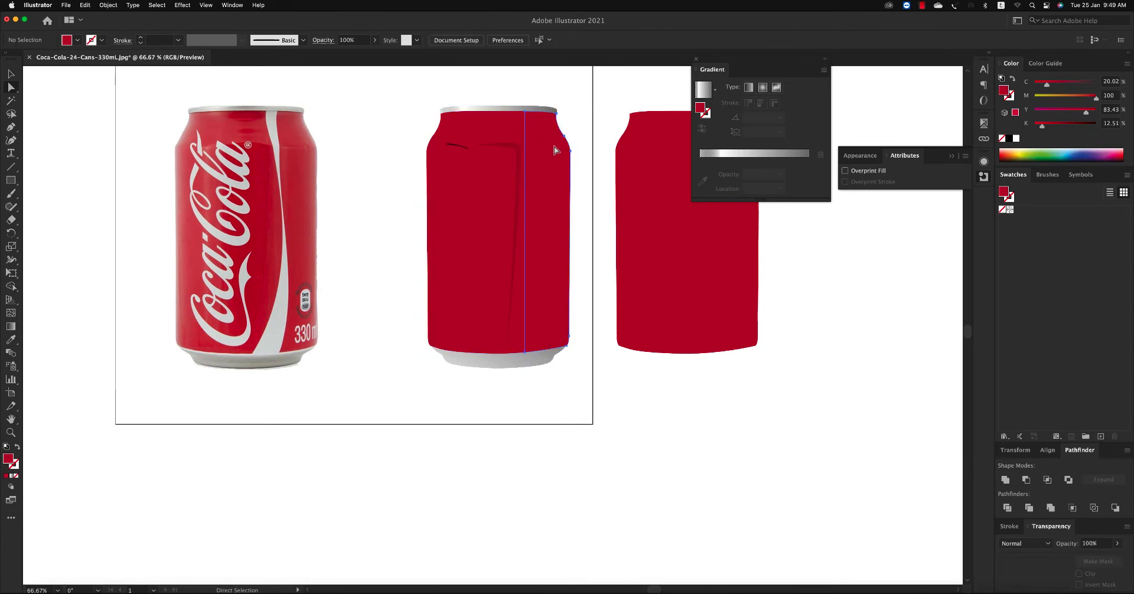
pyautogui.click(556, 147)
# Step: Apply the can top's silver gradient to the edge strips with the Eyedropper
pyautogui.keyDown('shift'); pyautogui.click(437, 184); pyautogui.keyUp('shift')
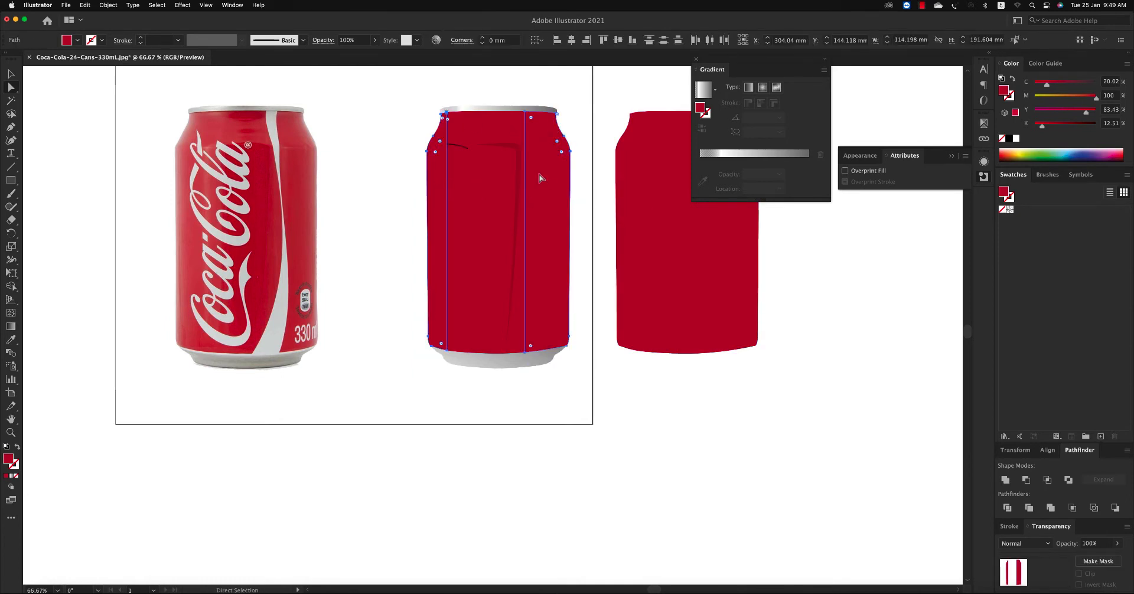
pyautogui.press('i')
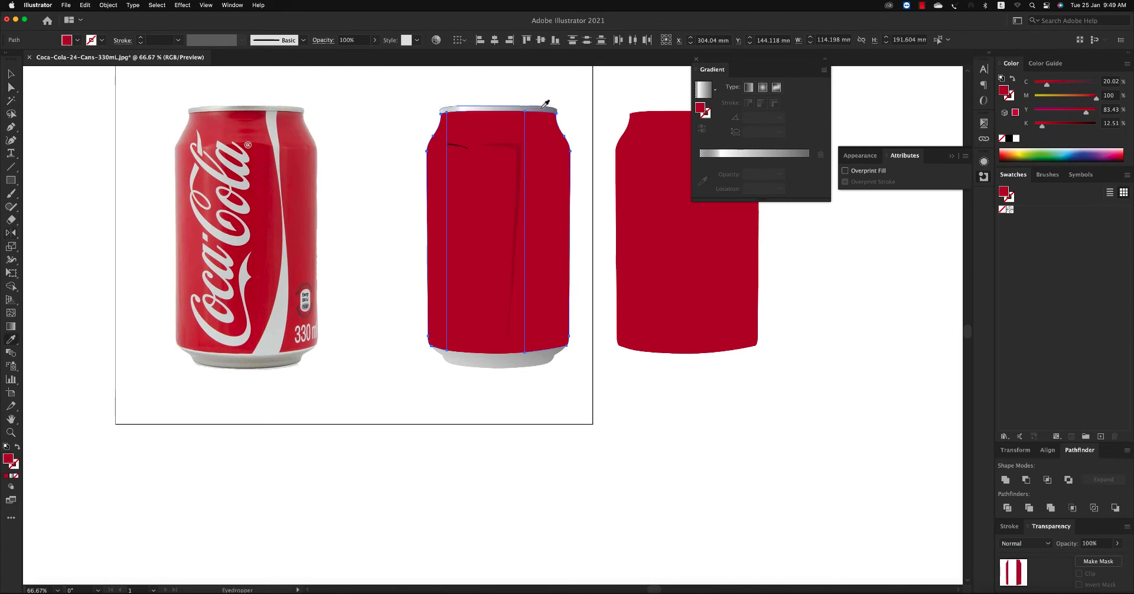
pyautogui.click(551, 109)
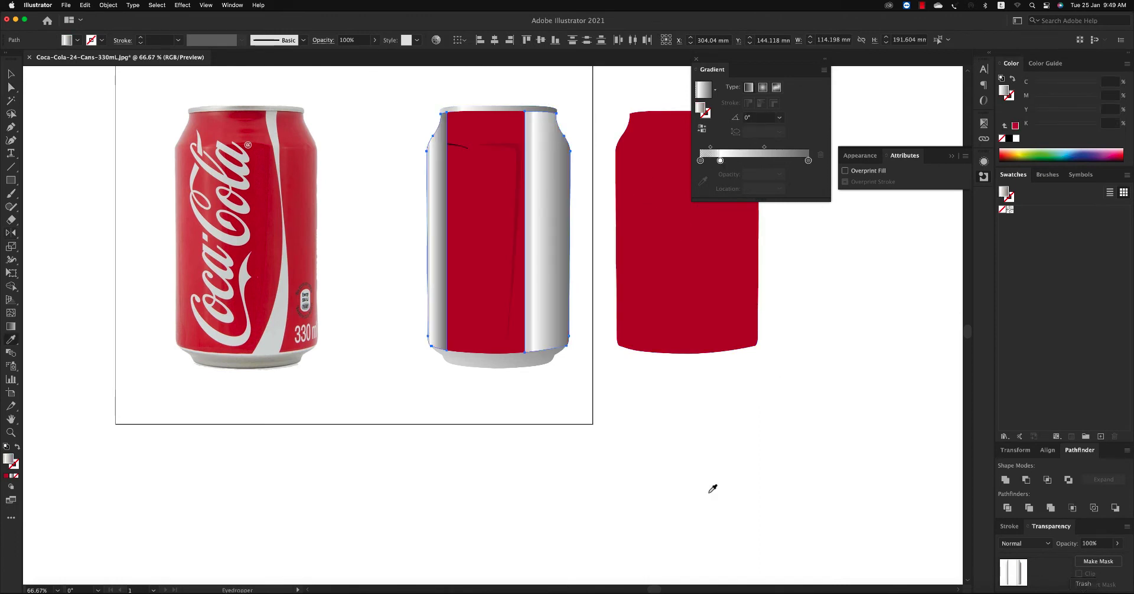
pyautogui.press('a')
pyautogui.click(679, 316)
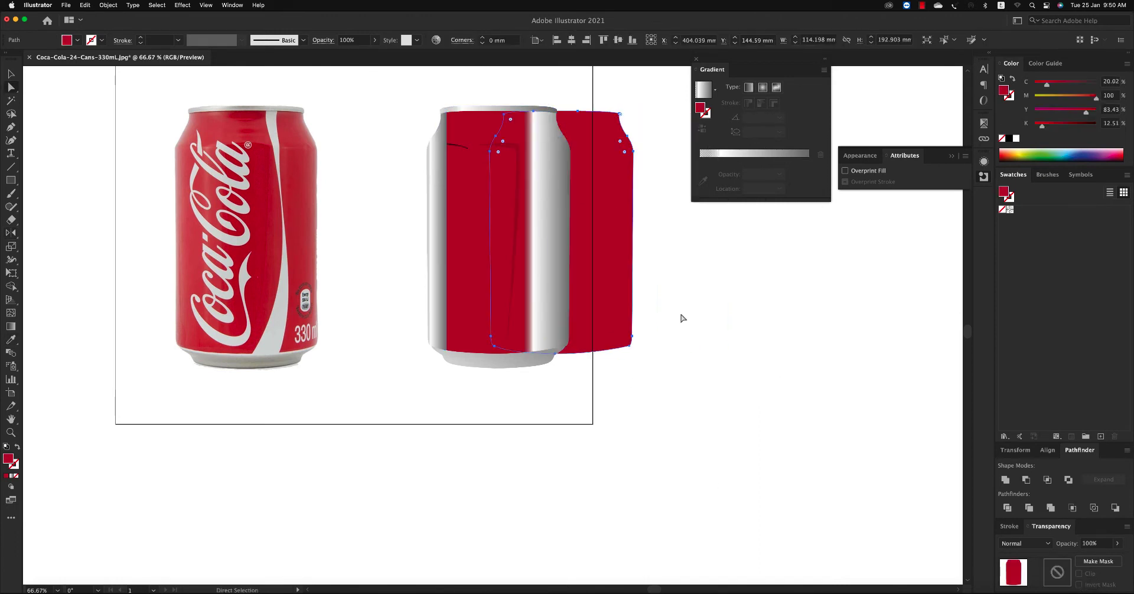
pyautogui.click(655, 309)
# Step: Blend the gradient with Multiply and remove the right strip's leftmost gradient stop
pyautogui.click(563, 196)
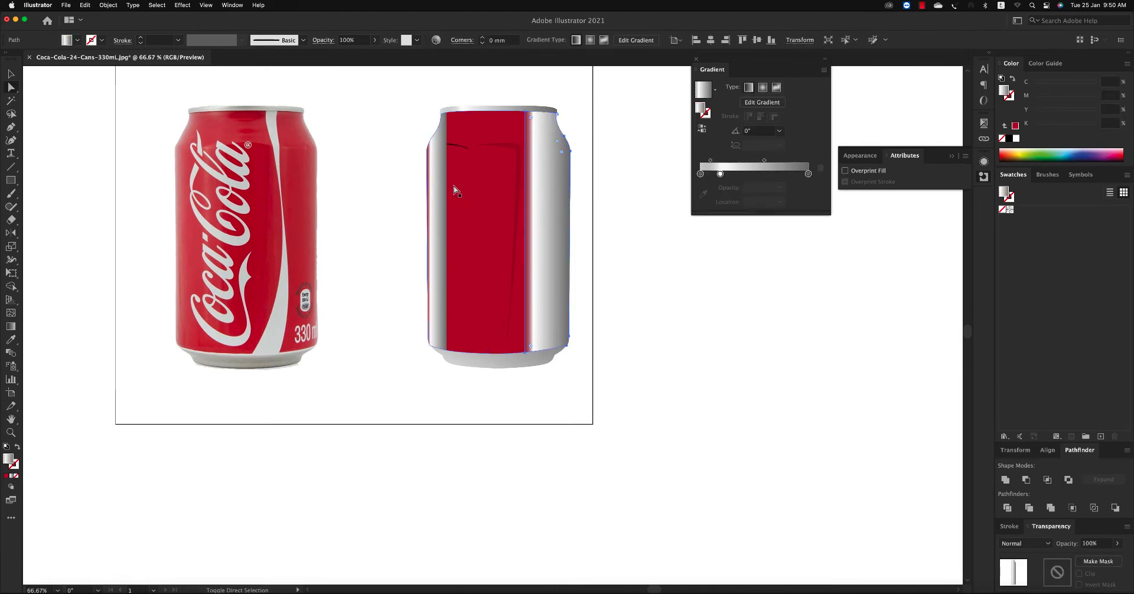
pyautogui.click(1010, 543)
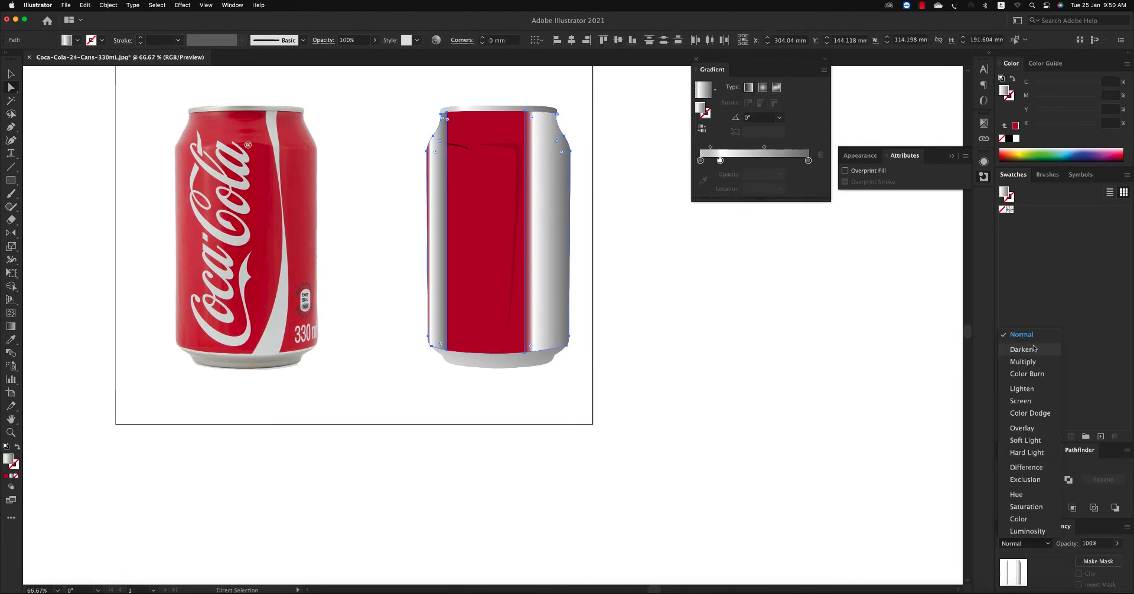
pyautogui.click(1031, 363)
pyautogui.click(557, 209)
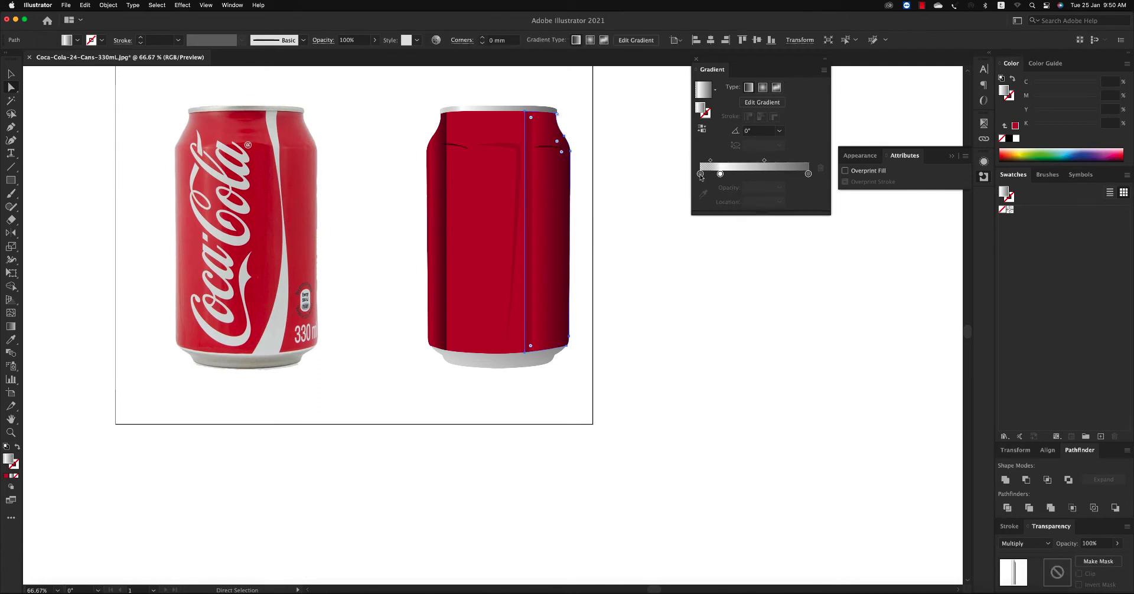
pyautogui.moveTo(701, 174); pyautogui.dragTo(697, 238)
pyautogui.moveTo(720, 174); pyautogui.dragTo(668, 177)
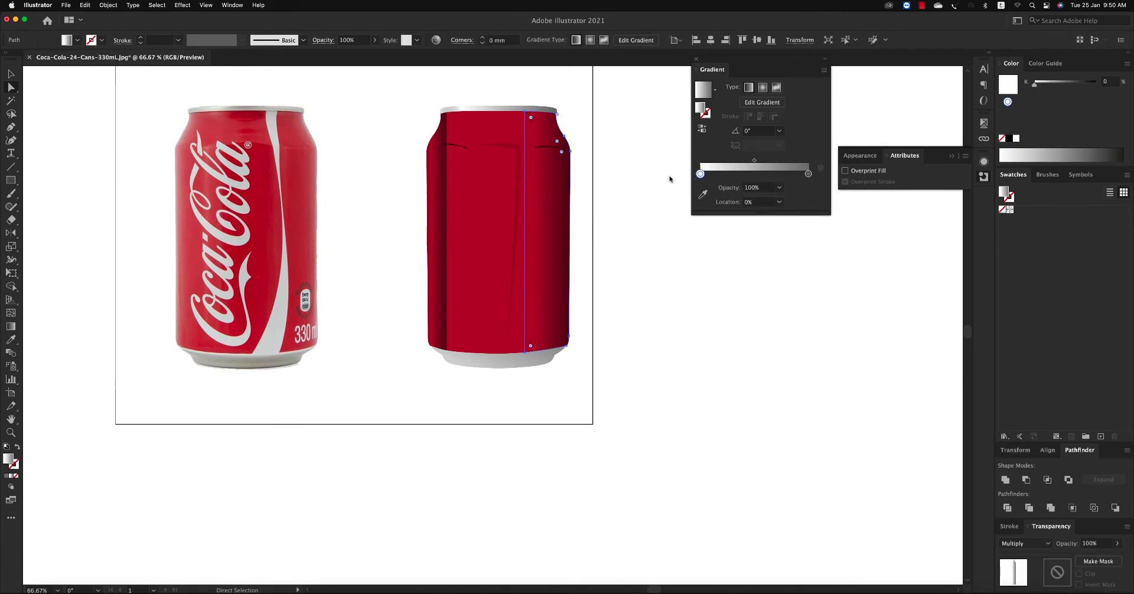
pyautogui.click(621, 224)
# Step: Remove the left strip's leftmost stop, reverse its gradient and set stop opacity 40%
pyautogui.click(440, 203)
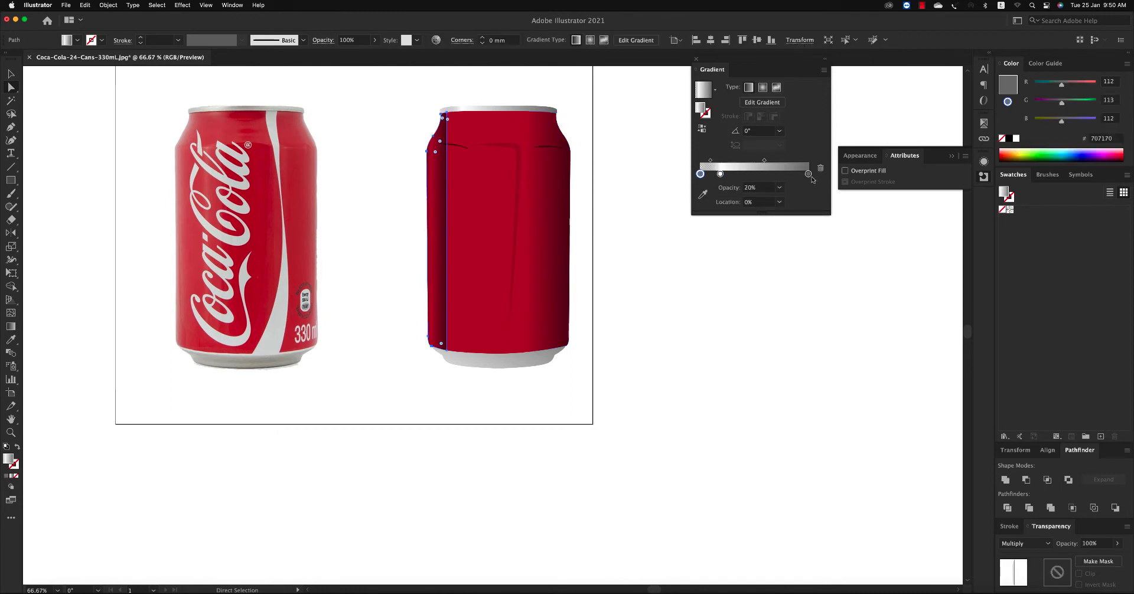
pyautogui.moveTo(704, 178); pyautogui.dragTo(707, 204)
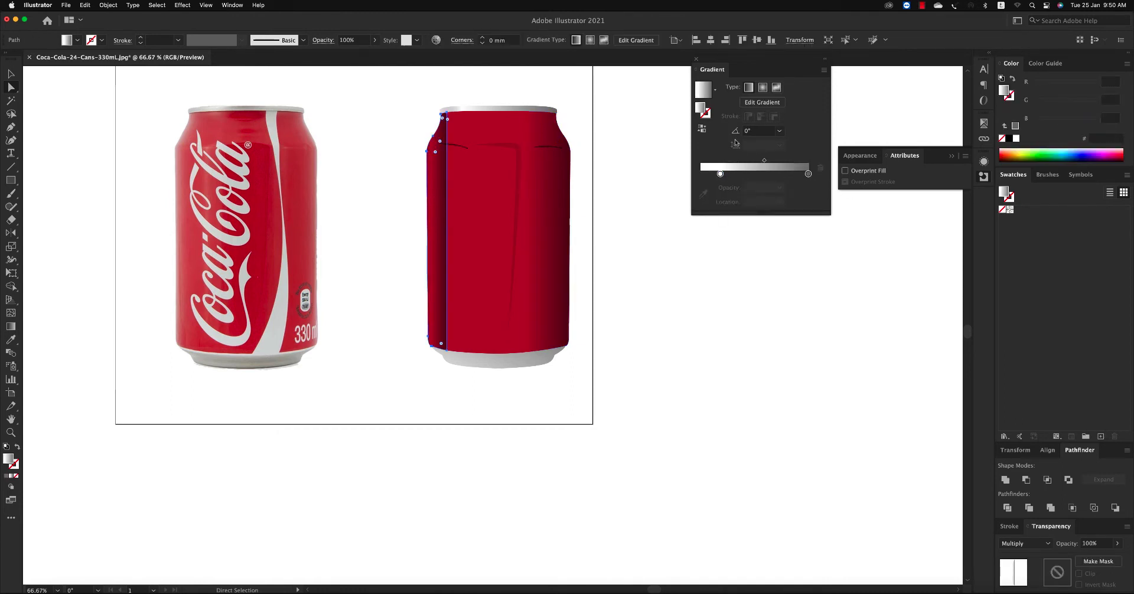
pyautogui.click(781, 130)
pyautogui.click(771, 123)
pyautogui.click(700, 129)
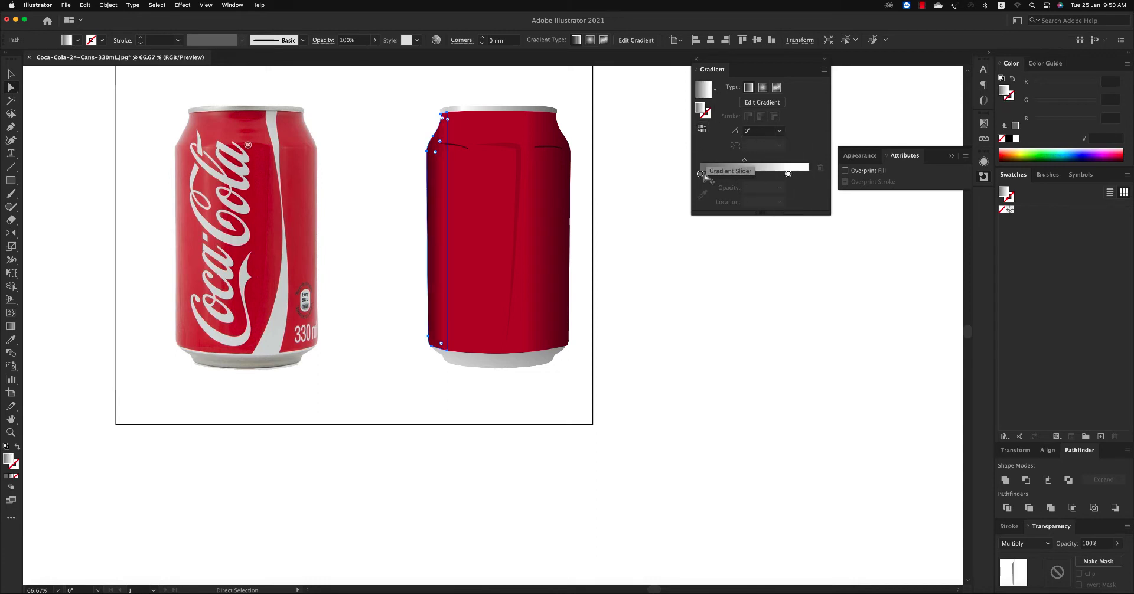
pyautogui.click(701, 175)
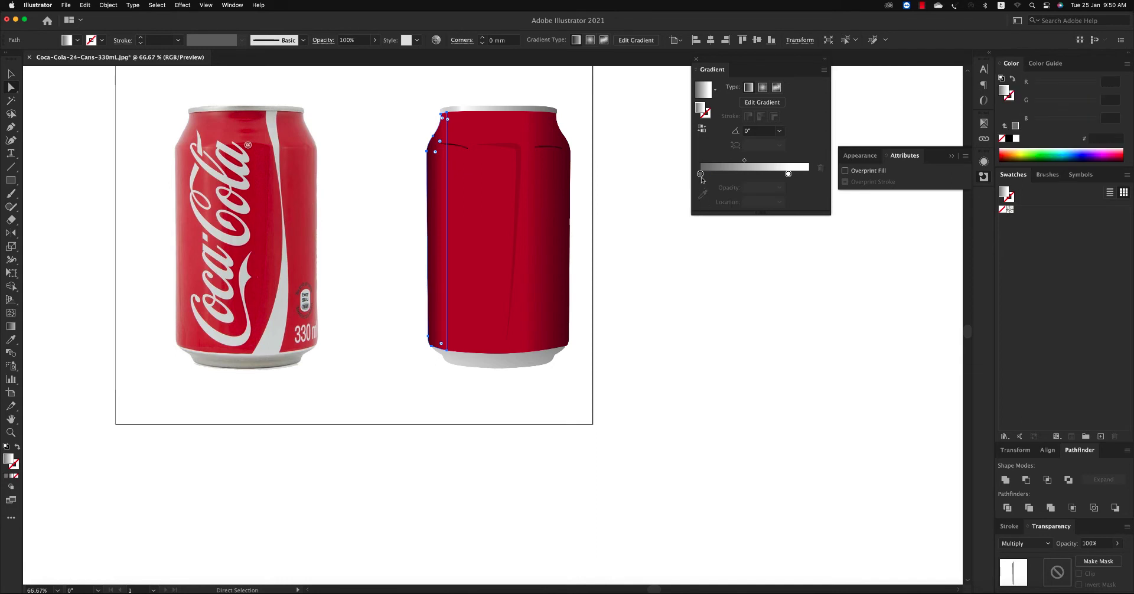
pyautogui.click(700, 175)
pyautogui.click(779, 188)
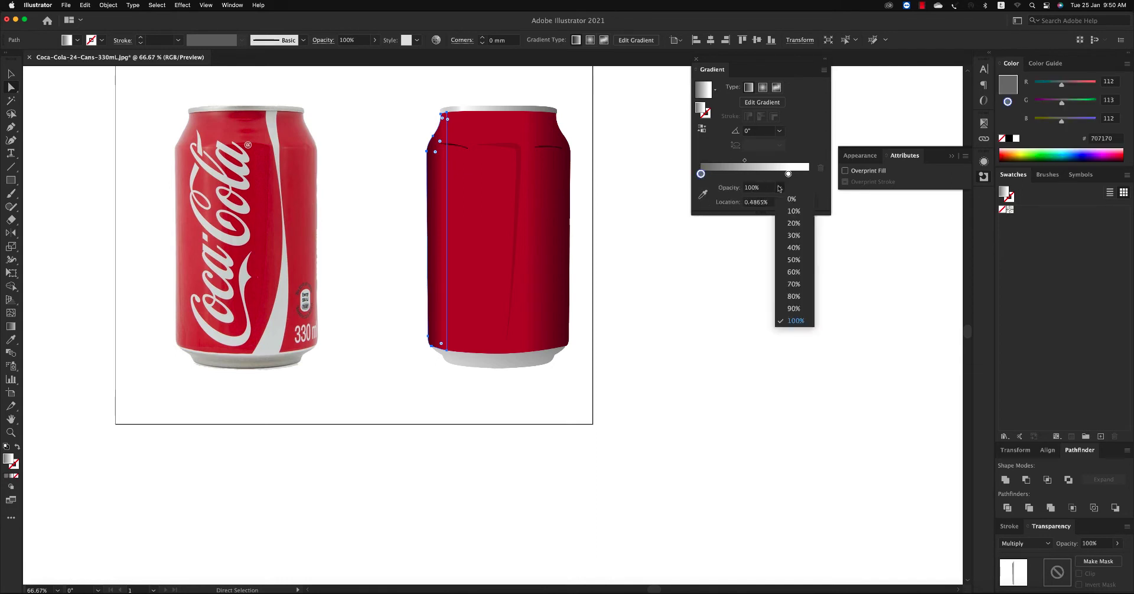
pyautogui.click(789, 247)
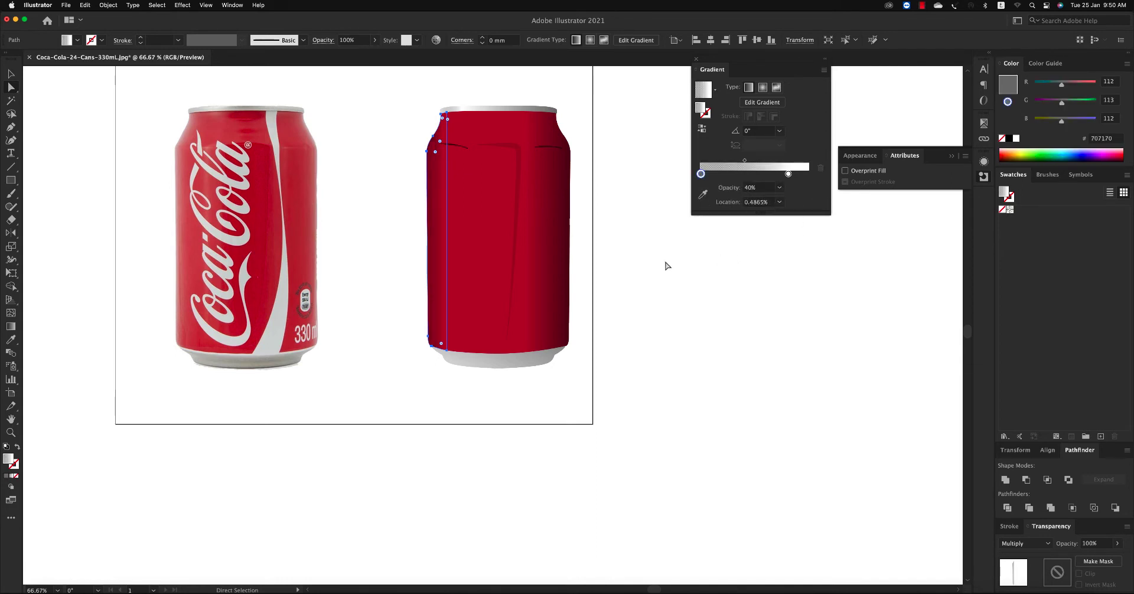
# Step: Set both edge strips to 50% opacity
pyautogui.keyDown('shift'); pyautogui.click(568, 237); pyautogui.keyUp('shift')
pyautogui.click(354, 40)
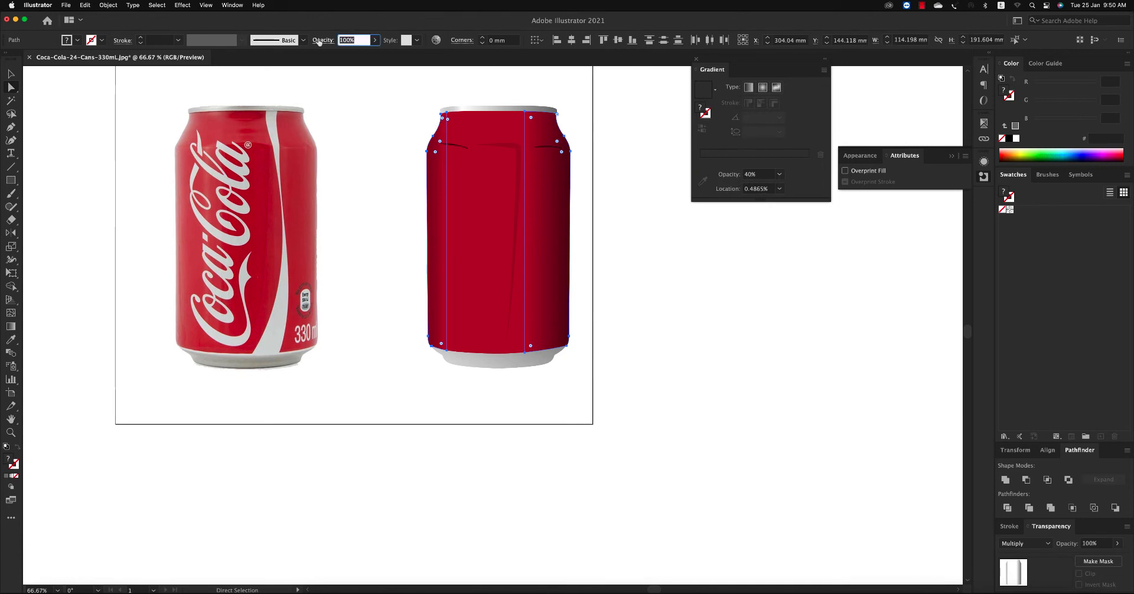
pyautogui.write('50')
pyautogui.press('Return')
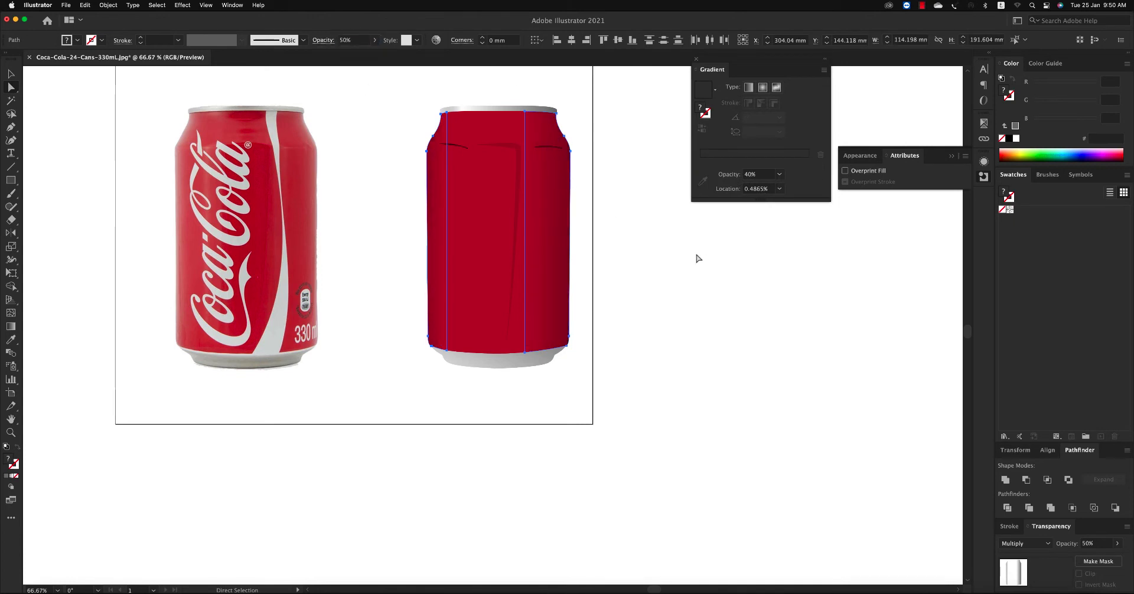
pyautogui.click(488, 177)
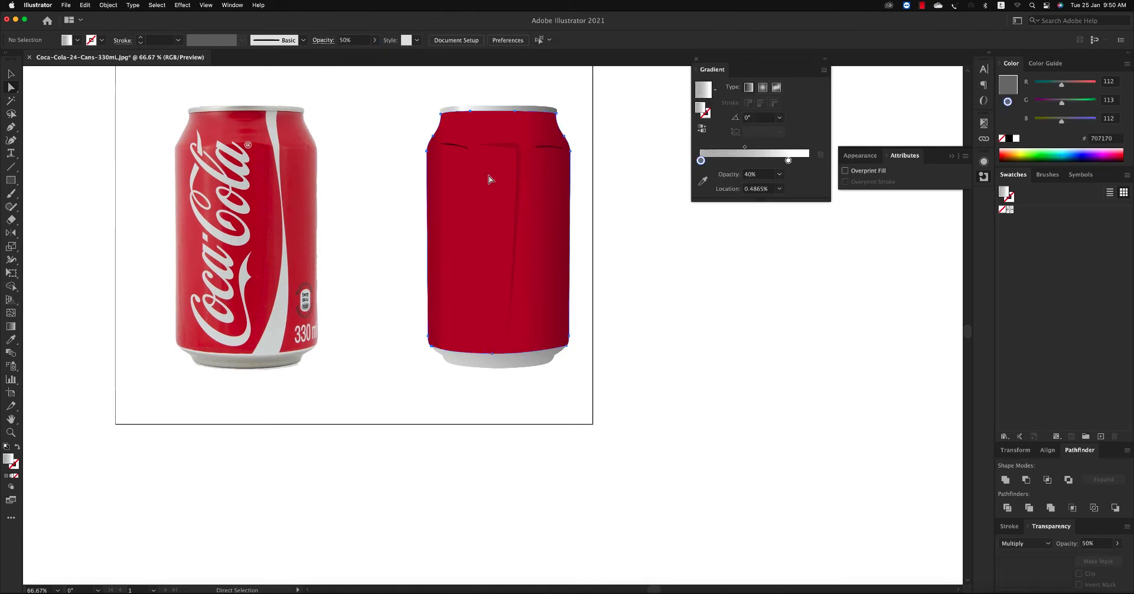
# Step: Refill the can body with CMYK red C 0, M 100, Y 100, K 17
pyautogui.click(1126, 64)
pyautogui.click(1086, 108)
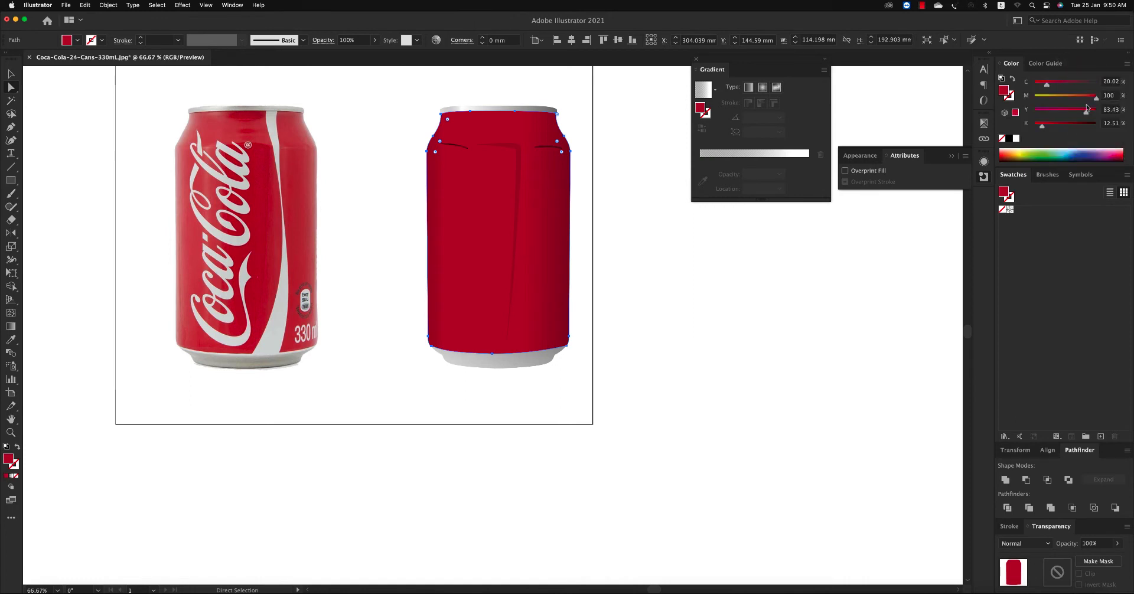
pyautogui.moveTo(1046, 84); pyautogui.dragTo(1034, 84)
pyautogui.moveTo(1041, 126); pyautogui.dragTo(1034, 126)
pyautogui.moveTo(1039, 129); pyautogui.dragTo(1046, 128)
pyautogui.click(693, 305)
# Step: Zoom out, then zoom in on the top of the photo can
pyautogui.press('z')
pyautogui.press('super+minus')
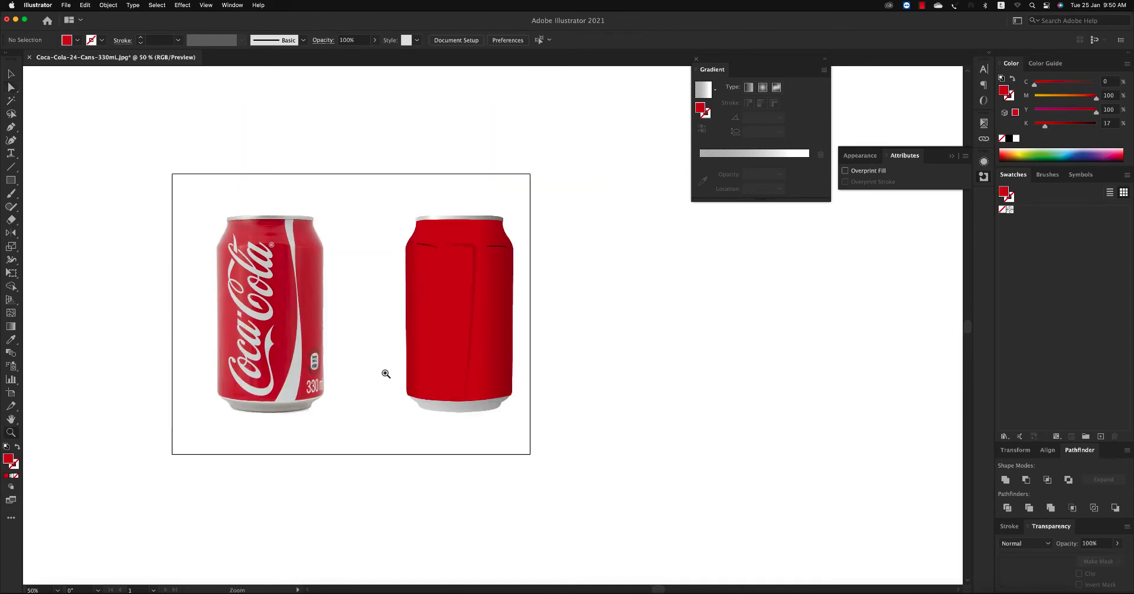
pyautogui.press('v')
pyautogui.press('z')
pyautogui.moveTo(170, 186); pyautogui.dragTo(376, 291)
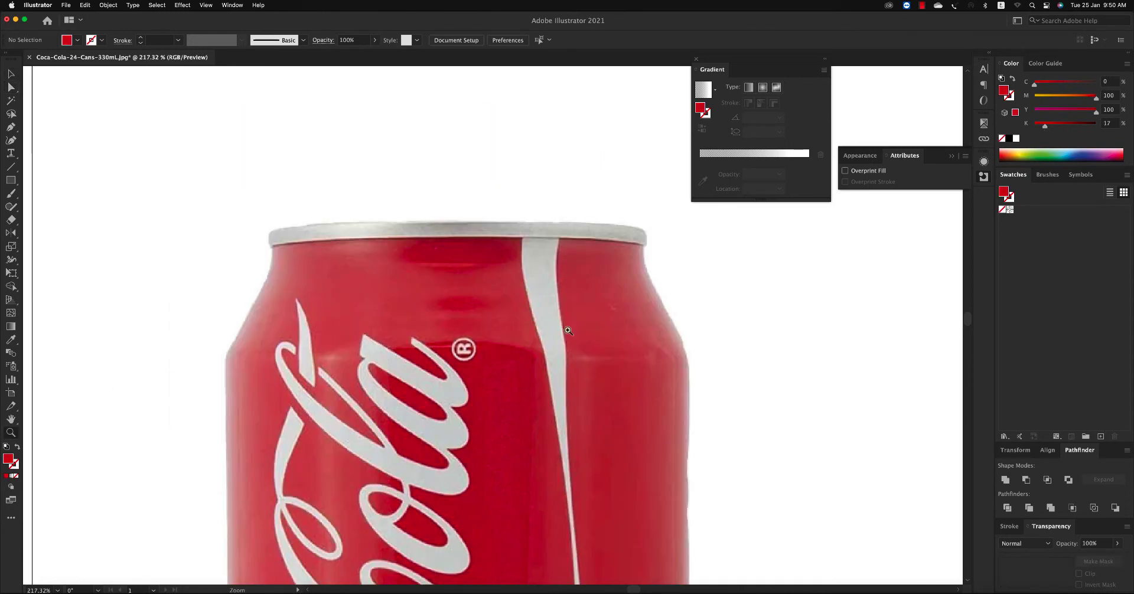
# Step: Start a Pen path at the can top, tracing down the white ribbon's right edge
pyautogui.press('p')
pyautogui.click(522, 235)
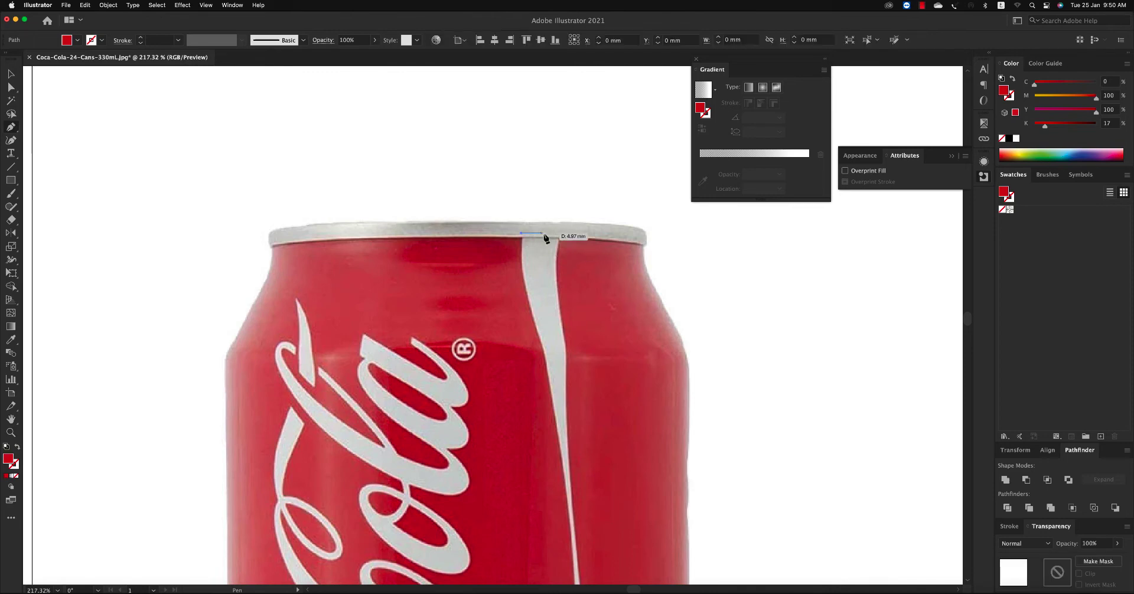
pyautogui.click(560, 233)
pyautogui.click(554, 283)
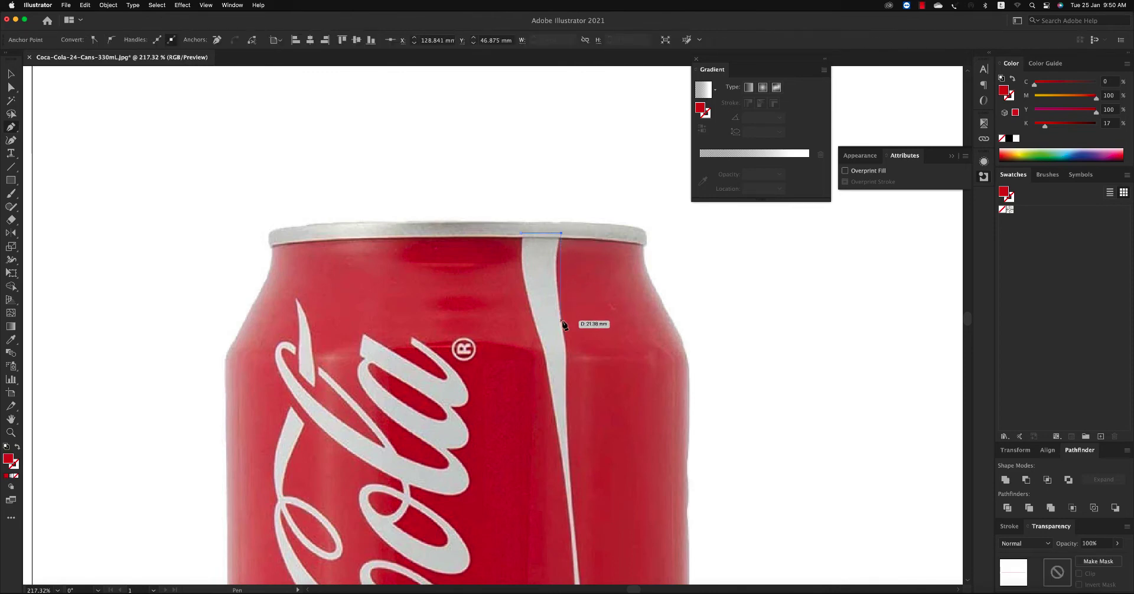
pyautogui.click(561, 323)
pyautogui.click(568, 365)
pyautogui.scroll(-3, 571, 389)
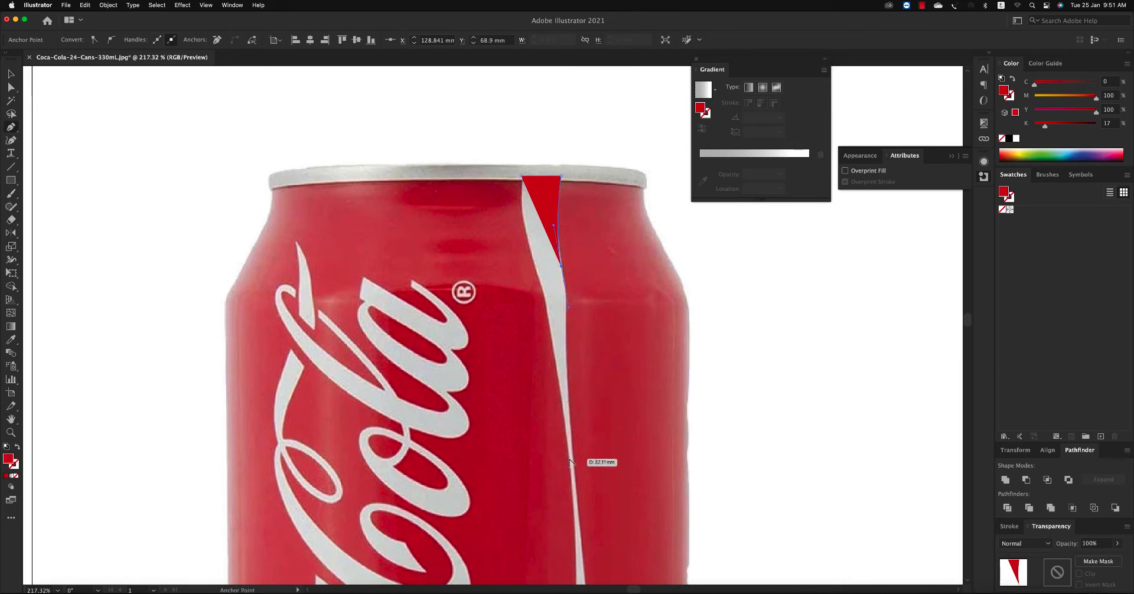
pyautogui.click(568, 396)
pyautogui.click(569, 424)
pyautogui.scroll(-1, 590, 425)
pyautogui.scroll(-3, 595, 424)
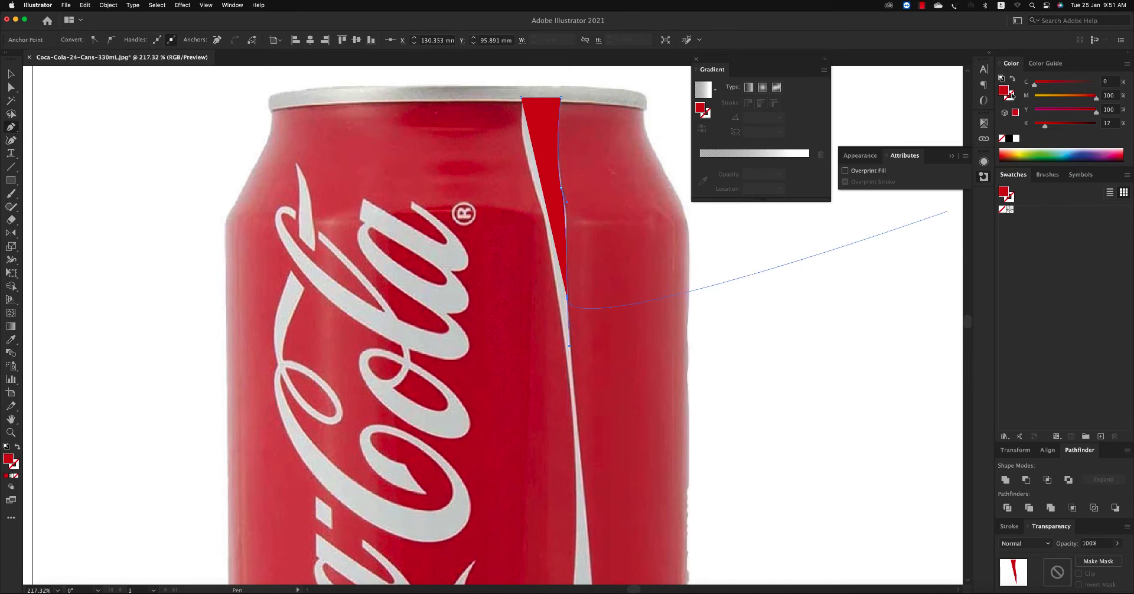
# Step: With fill set to None, trace back up the swoosh's left edge and close the outline
pyautogui.click(1001, 138)
pyautogui.scroll(-2, 632, 366)
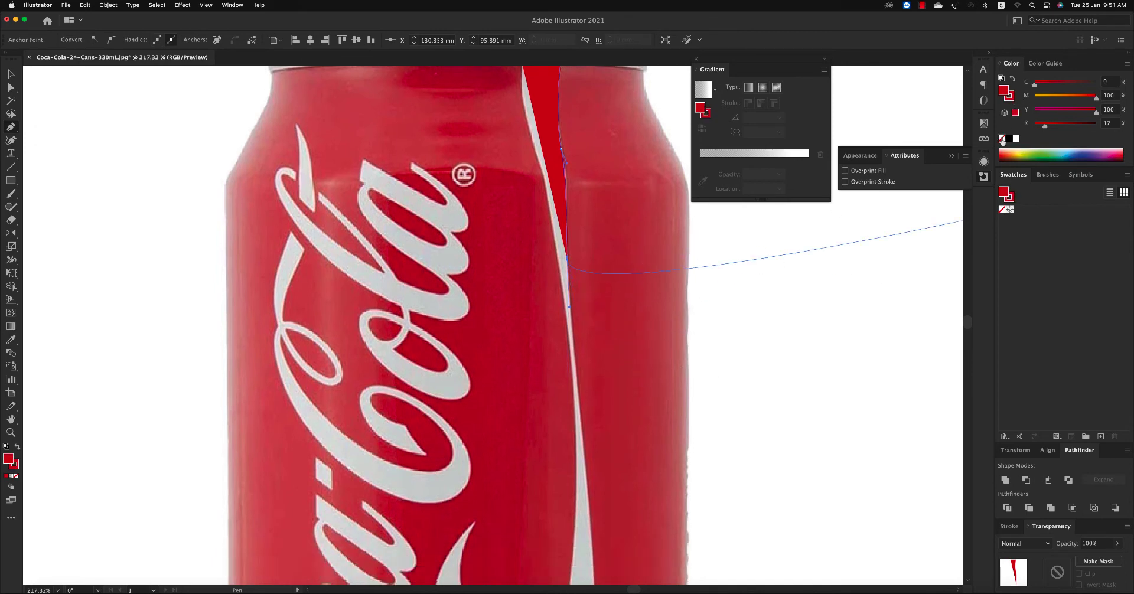
pyautogui.scroll(-2, 609, 346)
pyautogui.scroll(-2, 590, 414)
pyautogui.scroll(-1, 589, 423)
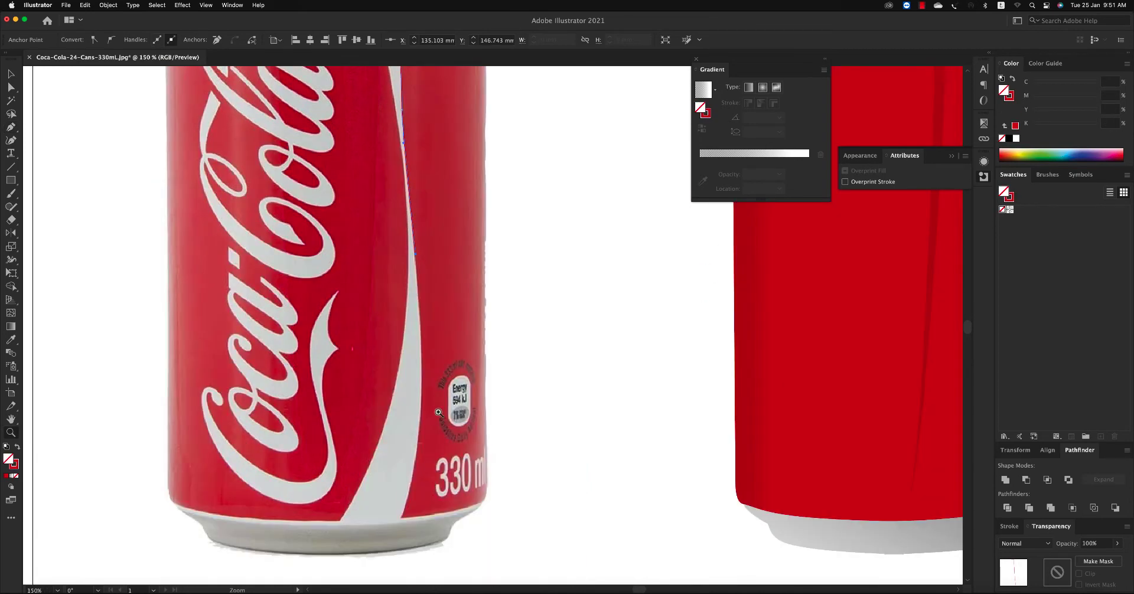
pyautogui.click(422, 330)
pyautogui.moveTo(400, 518); pyautogui.dragTo(373, 575)
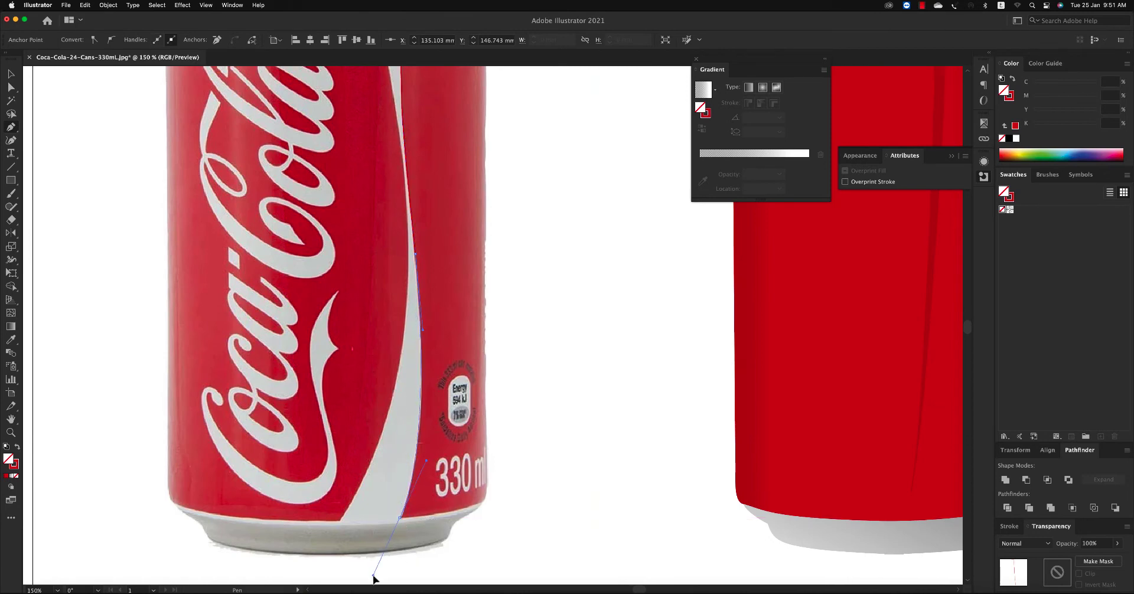
pyautogui.click(396, 531)
pyautogui.click(336, 528)
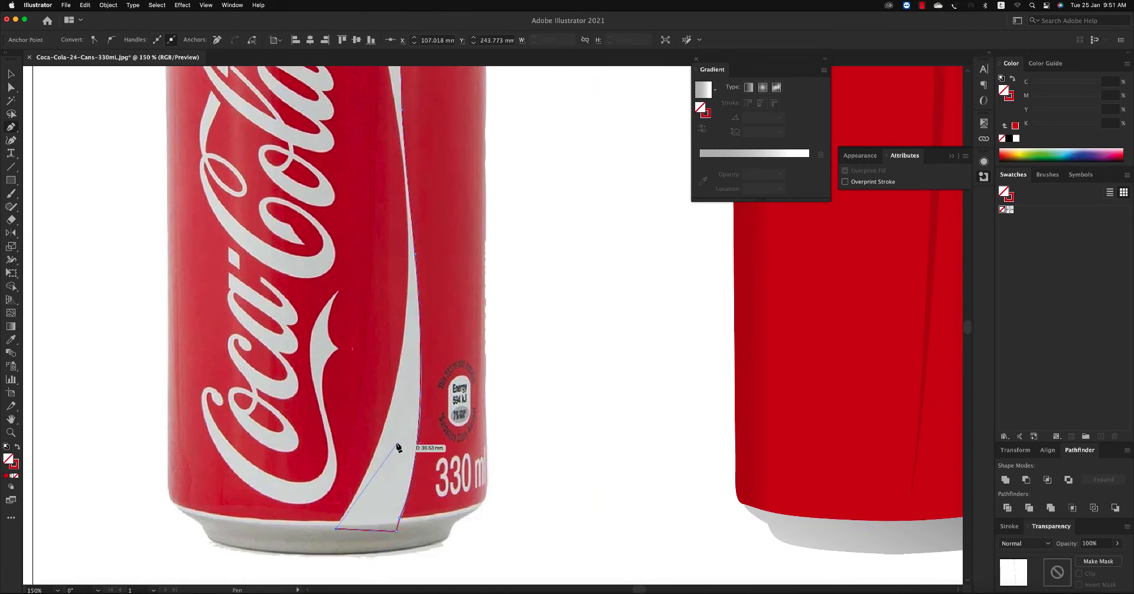
pyautogui.moveTo(401, 384); pyautogui.dragTo(407, 320)
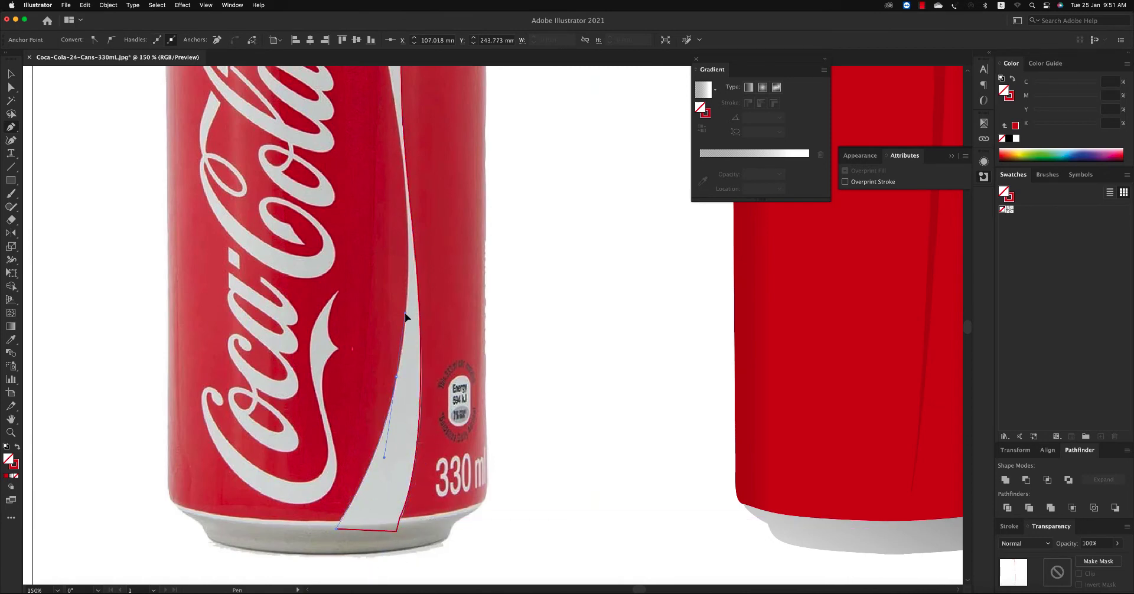
pyautogui.scroll(1, 412, 213)
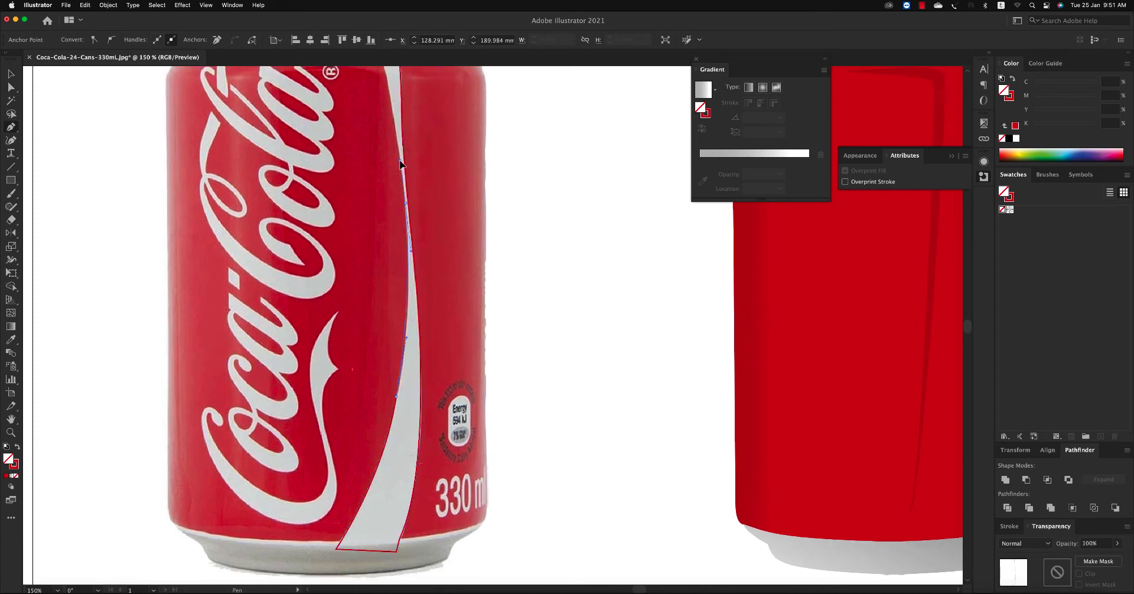
pyautogui.scroll(4, 401, 217)
pyautogui.scroll(2, 401, 217)
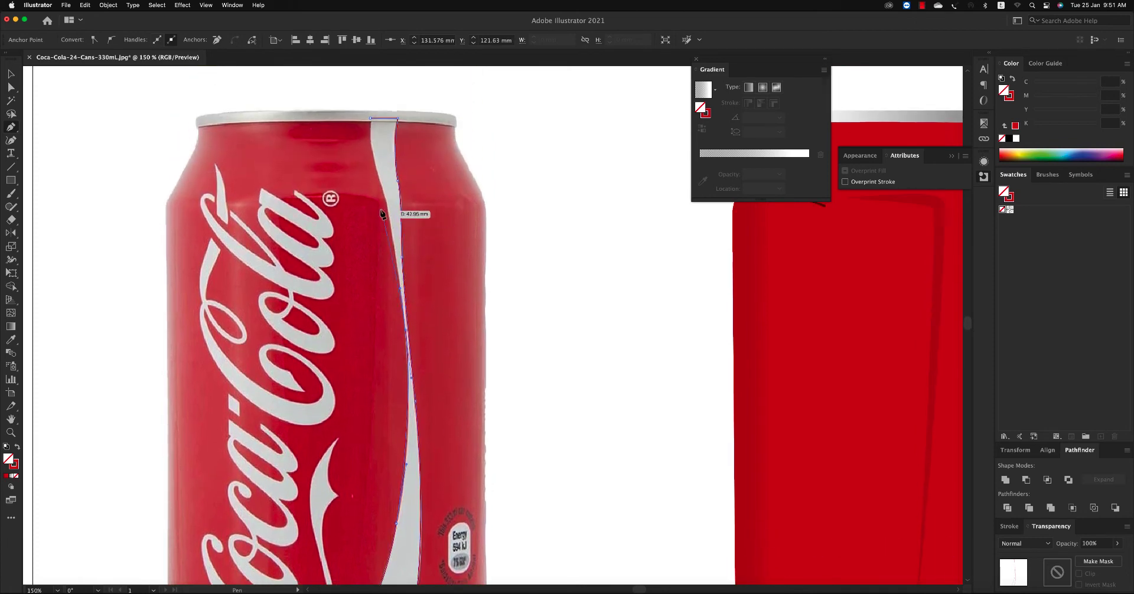
pyautogui.click(378, 164)
pyautogui.click(371, 118)
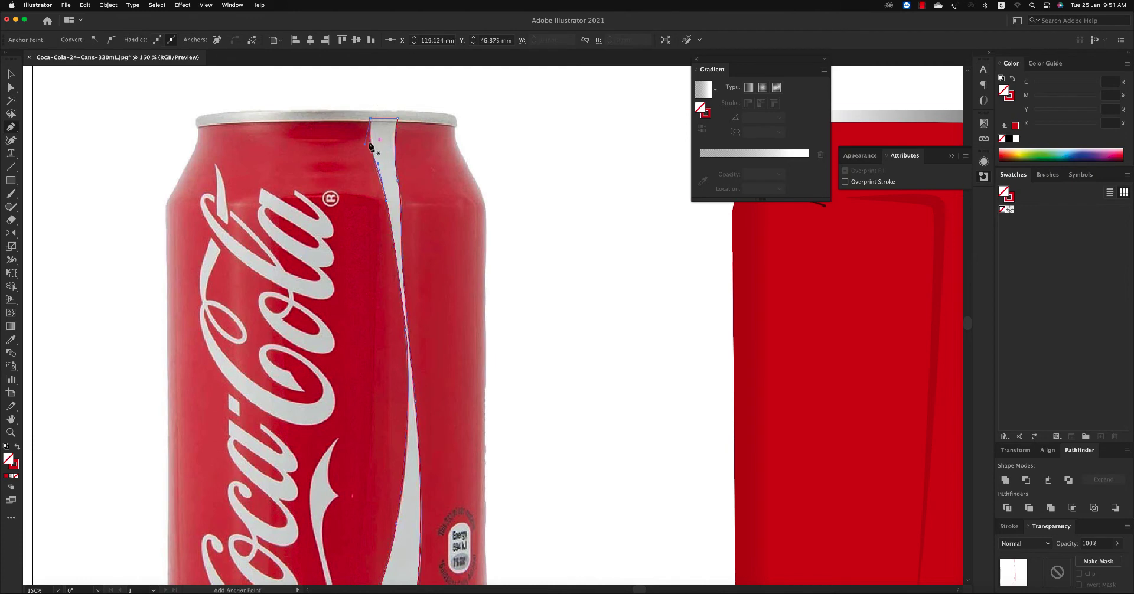
# Step: Colour the closed swoosh path white
pyautogui.press('a')
pyautogui.click(385, 200)
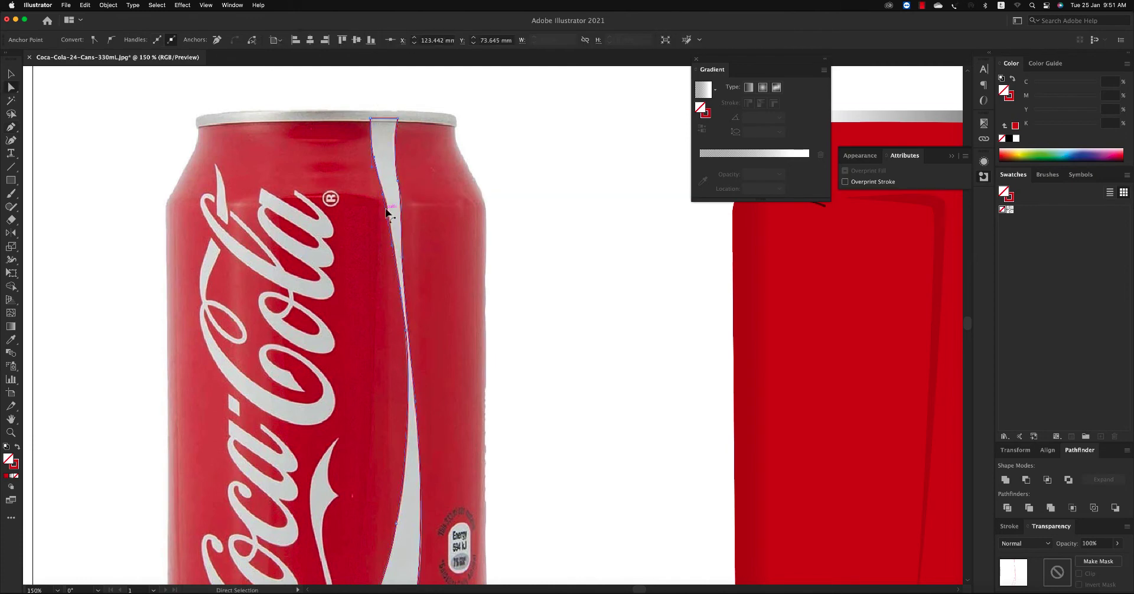
pyautogui.click(1016, 139)
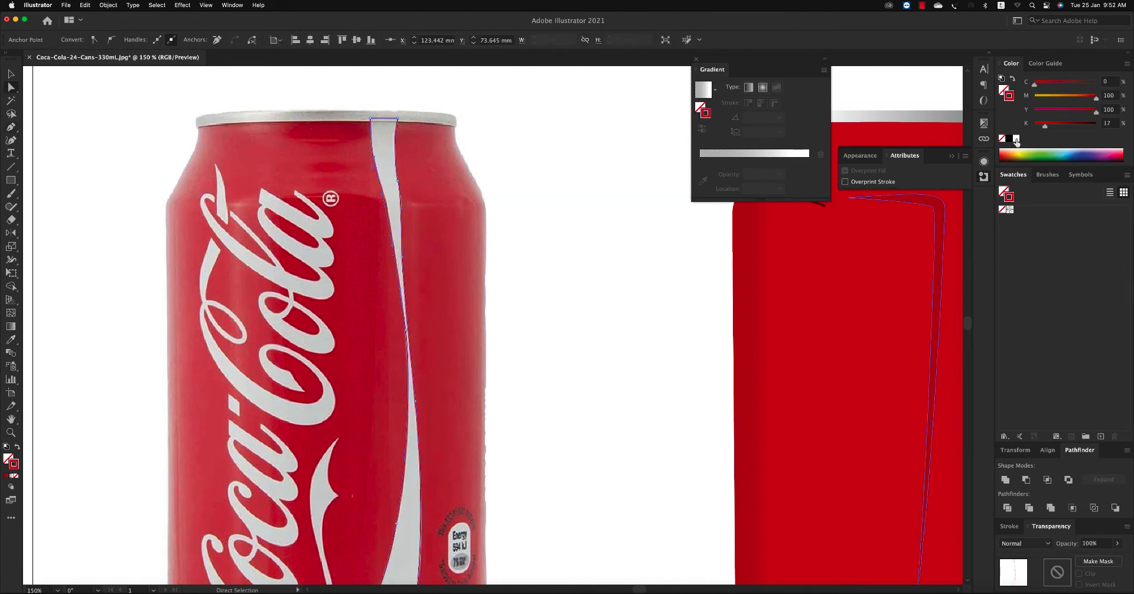
pyautogui.click(12, 74)
# Step: Nudge the white swoosh from the photo can over onto the red vector can
pyautogui.scroll(-5, 532, 271)
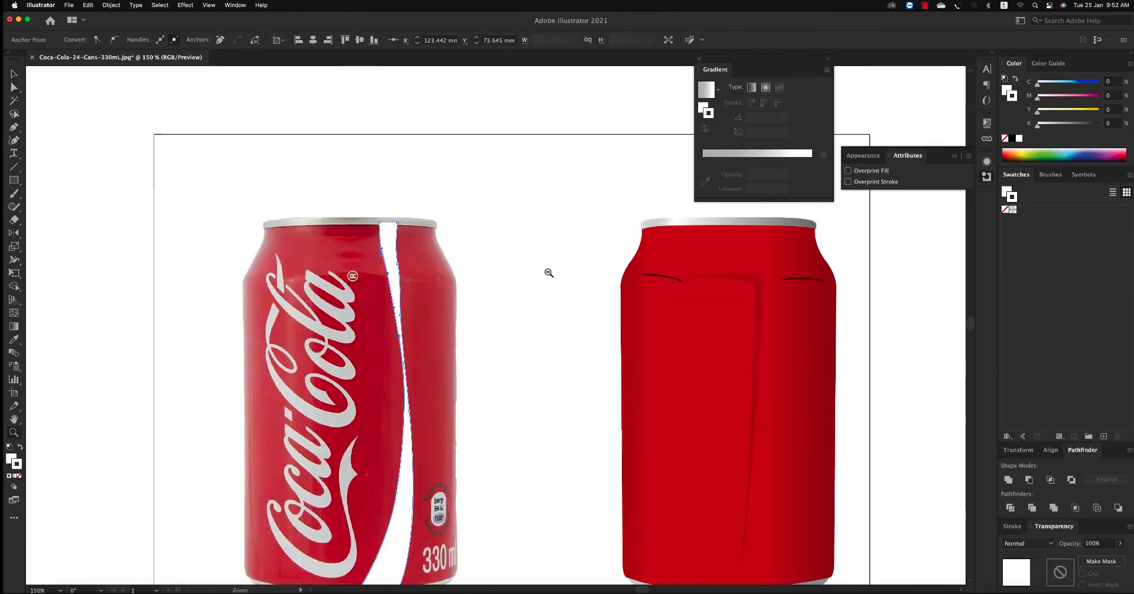
pyautogui.press('a')
pyautogui.click(530, 343)
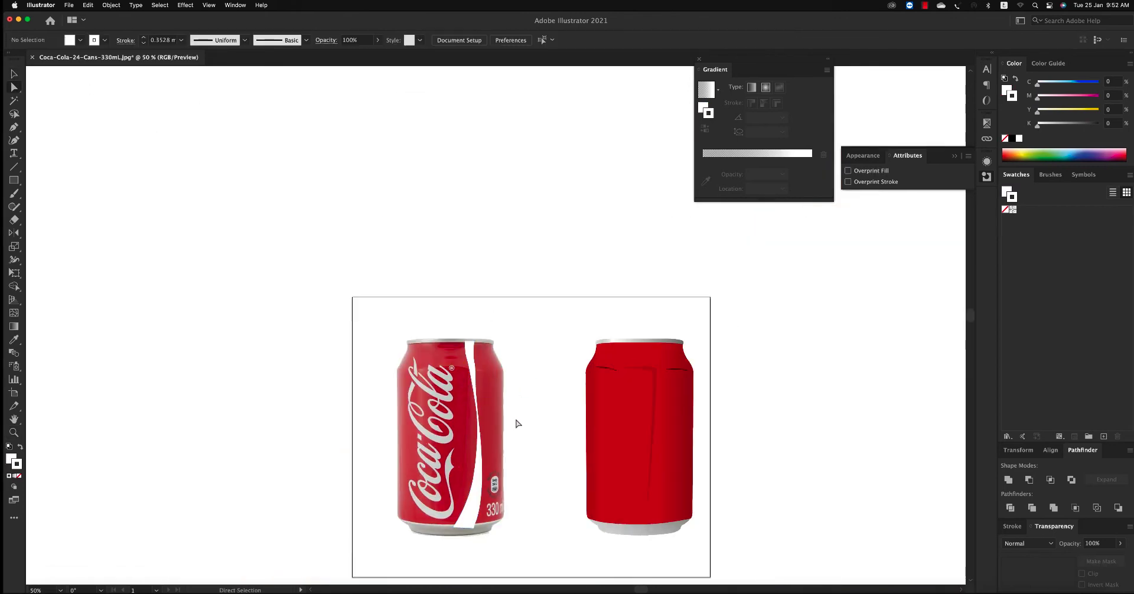
pyautogui.press('v')
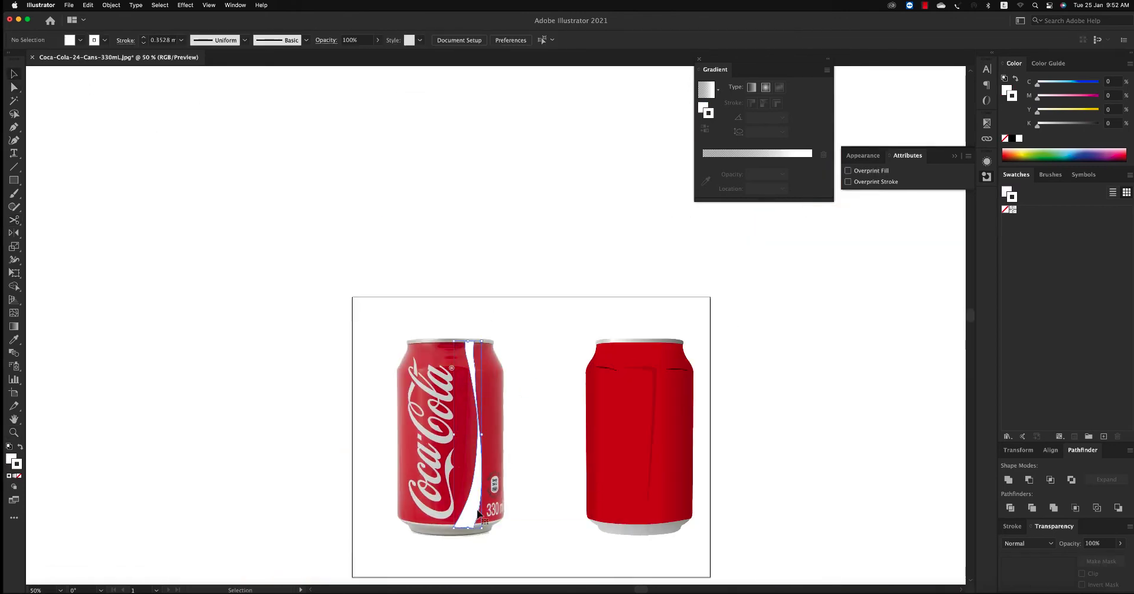
pyautogui.click(479, 514)
pyautogui.hotkey('shift', 'Right')
pyautogui.hotkey('shift', 'Right')
pyautogui.hotkey('shift', 'Right')
pyautogui.hotkey('shift', 'Right')
pyautogui.hotkey('shift', 'Right')
pyautogui.hotkey('shift', 'Right')
pyautogui.hotkey('shift', 'Right')
pyautogui.hotkey('shift', 'Right')
pyautogui.hotkey('shift', 'Right')
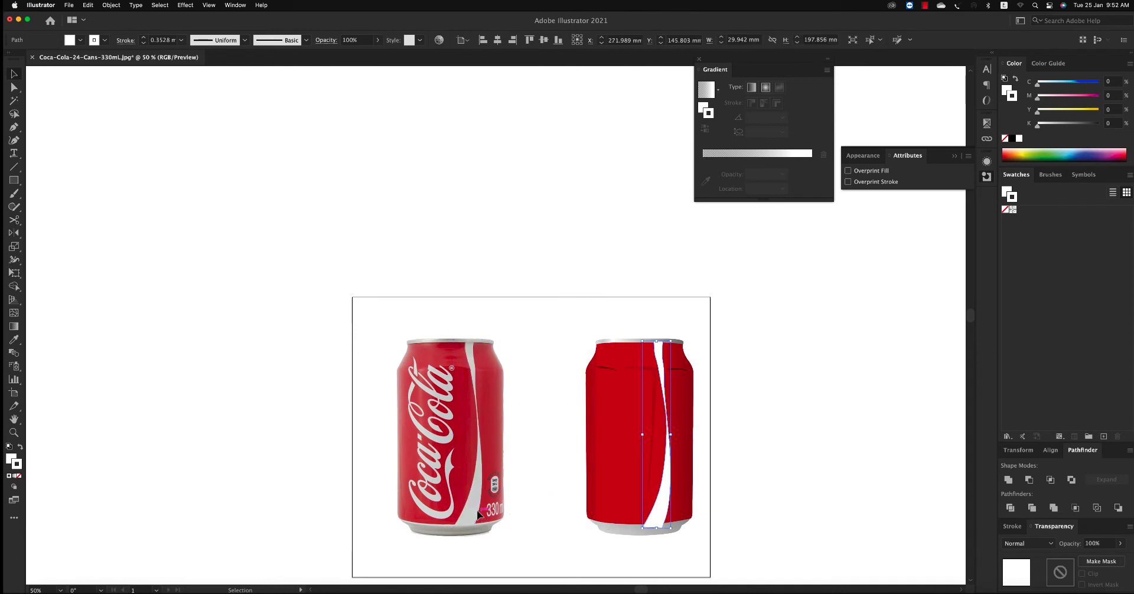
pyautogui.click(769, 425)
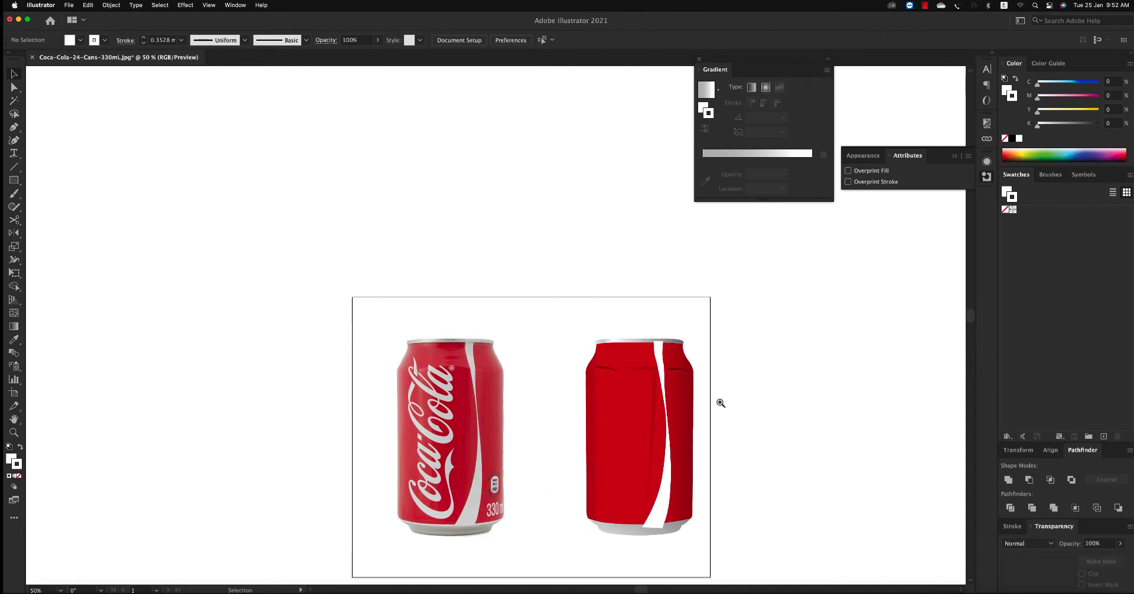
# Step: Zoom into the can top and reposition the swoosh's upper-left anchor to meet the rim
pyautogui.press('z')
pyautogui.moveTo(778, 498); pyautogui.dragTo(777, 498)
pyautogui.press('a')
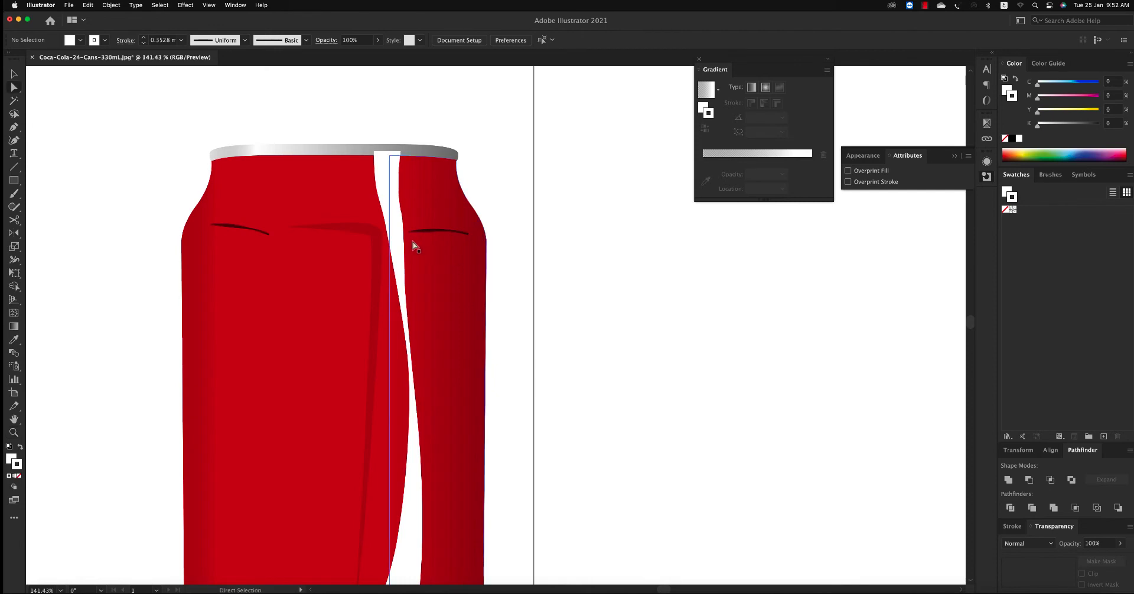
pyautogui.click(402, 228)
pyautogui.click(402, 227)
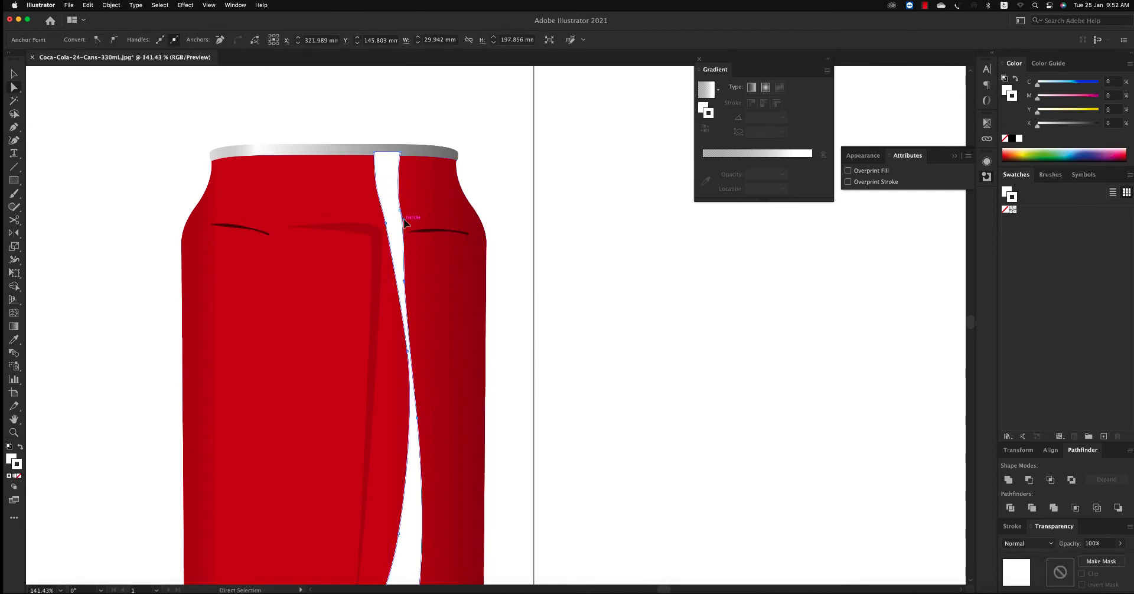
pyautogui.click(593, 248)
pyautogui.press('z')
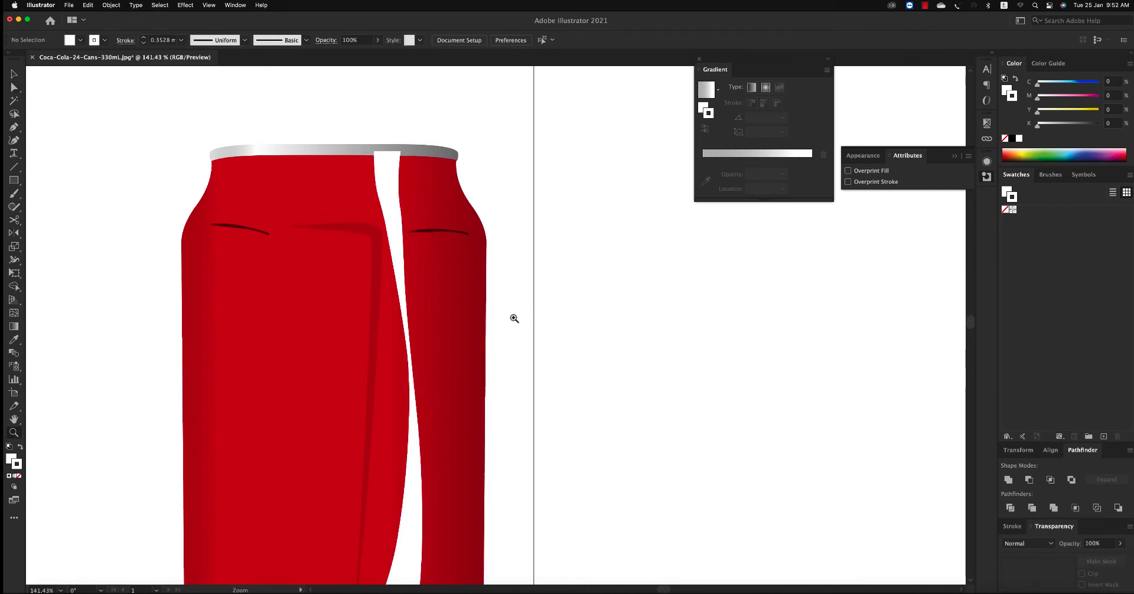
pyautogui.press('a')
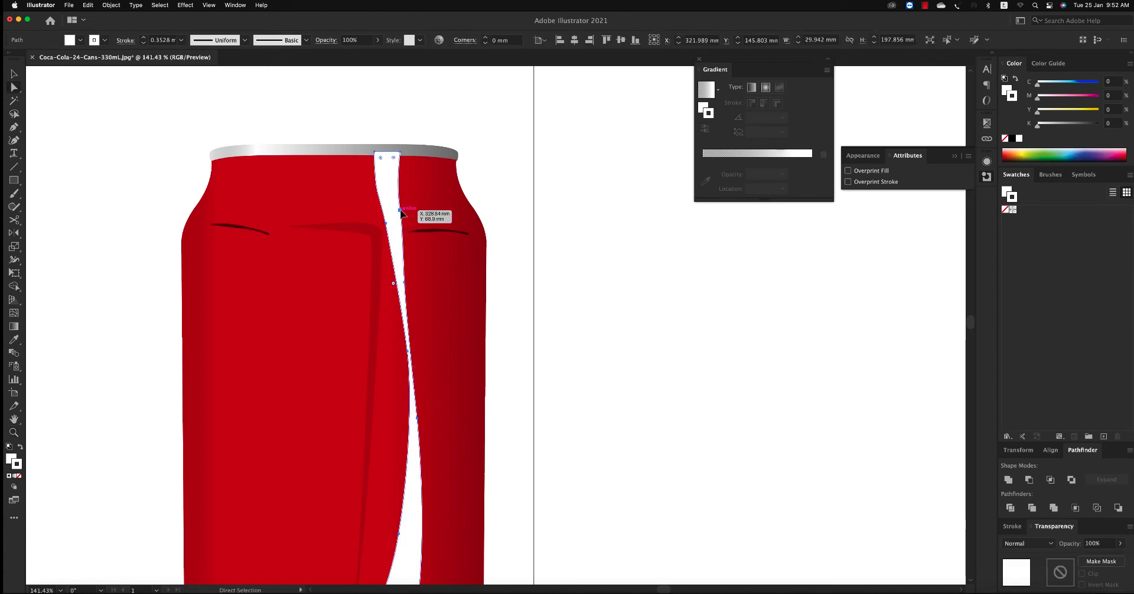
pyautogui.click(403, 227)
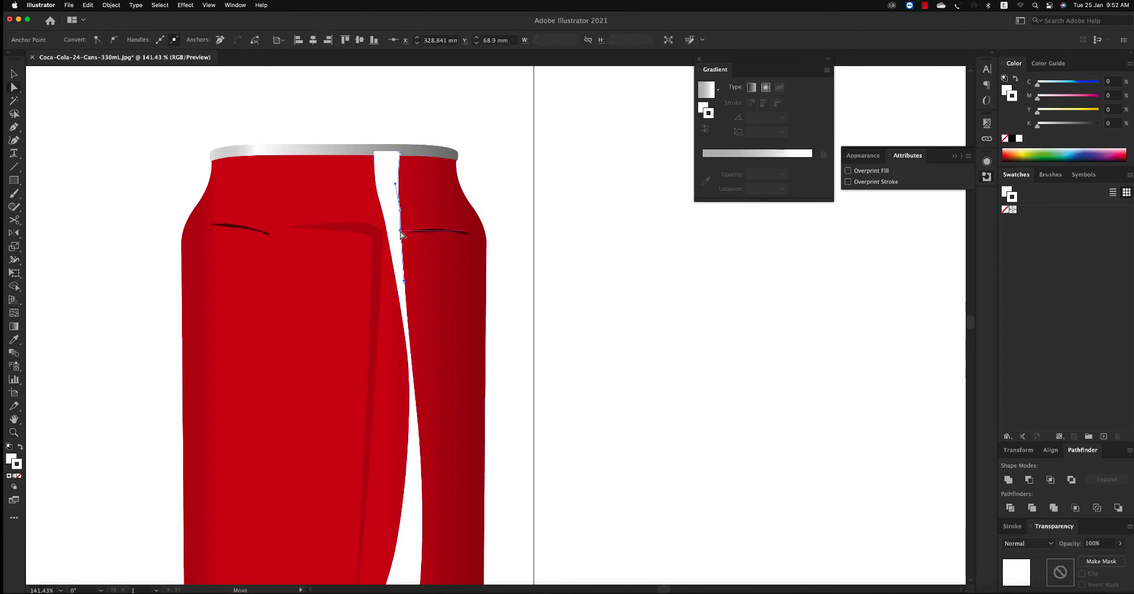
pyautogui.click(494, 256)
pyautogui.scroll(-3, 494, 256)
pyautogui.scroll(-2, 630, 455)
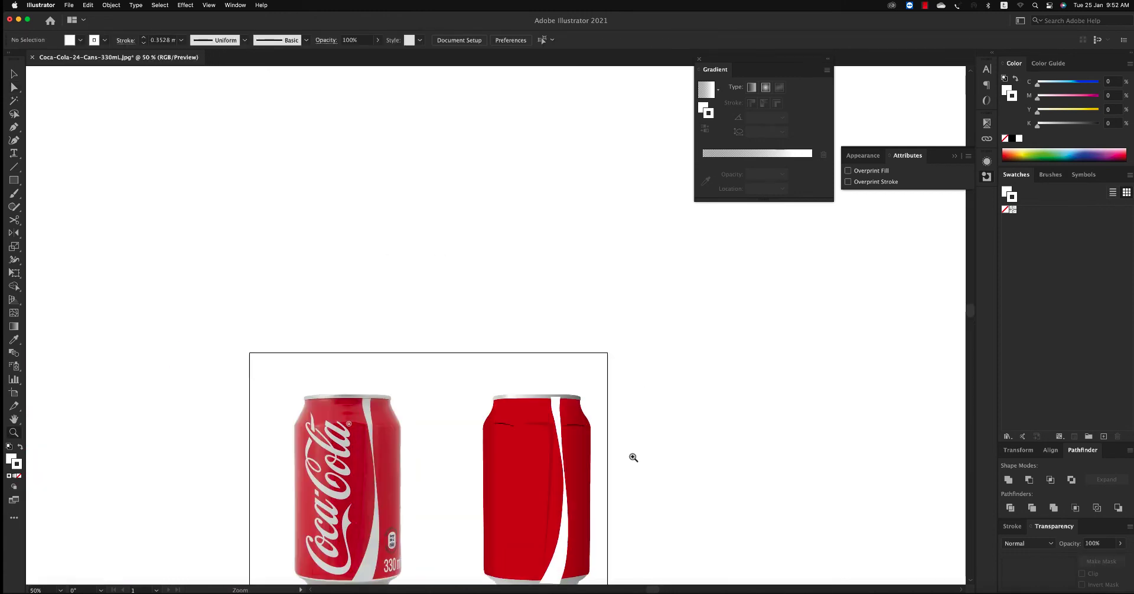
pyautogui.click(522, 438)
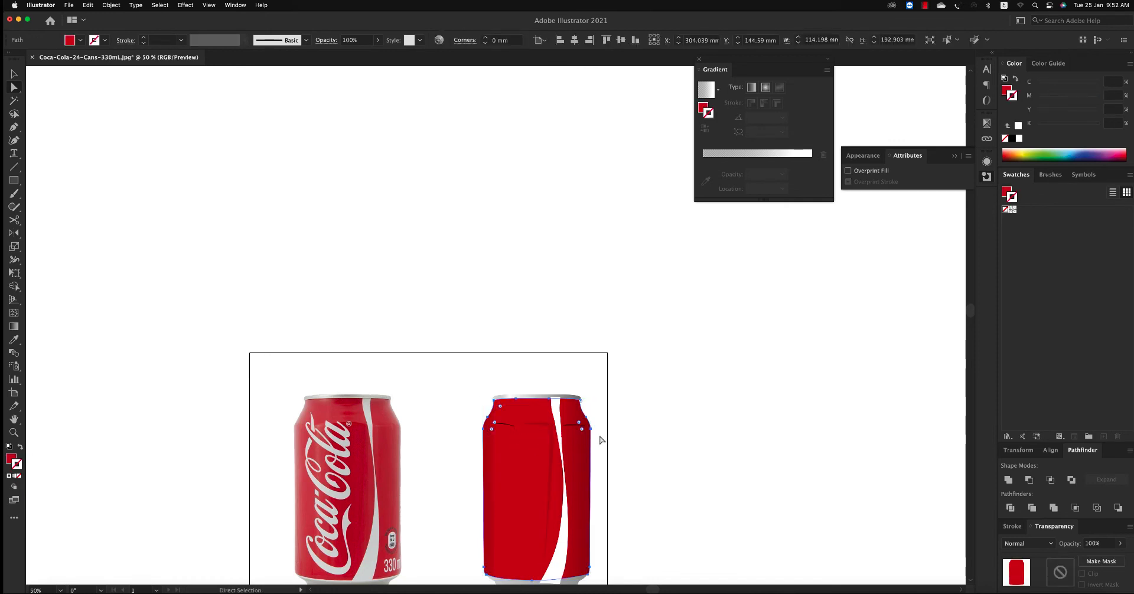
# Step: Bring the can body to the front and make a clipping mask from all can parts
pyautogui.hotkey('ctrl', 'shift', ']')
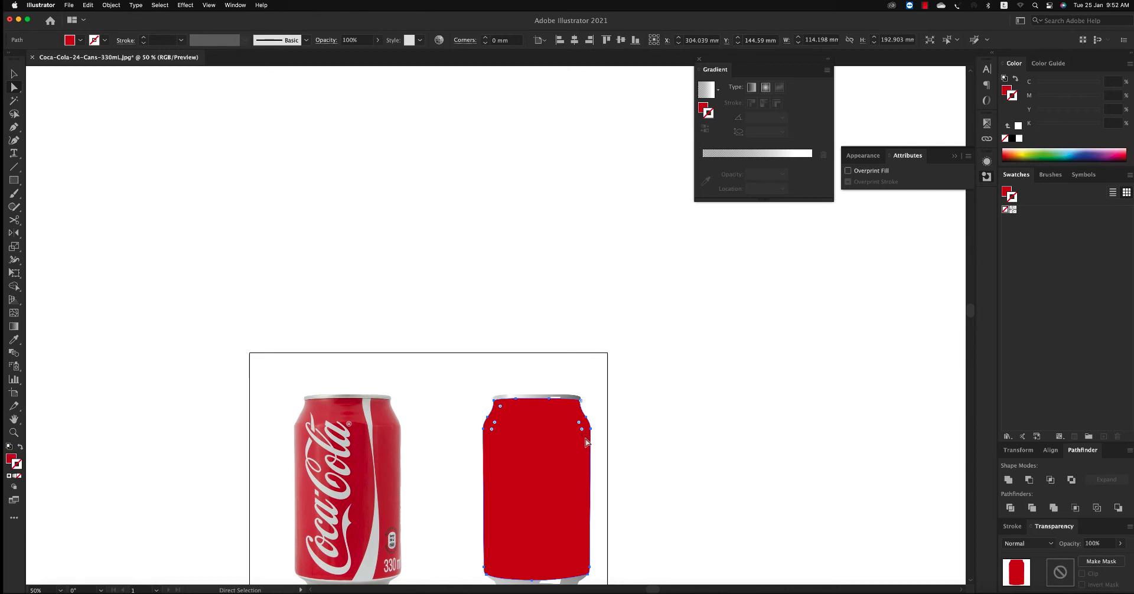
pyautogui.press('z')
pyautogui.keyDown('alt'); pyautogui.click(551, 423); pyautogui.keyUp('alt')
pyautogui.press('v')
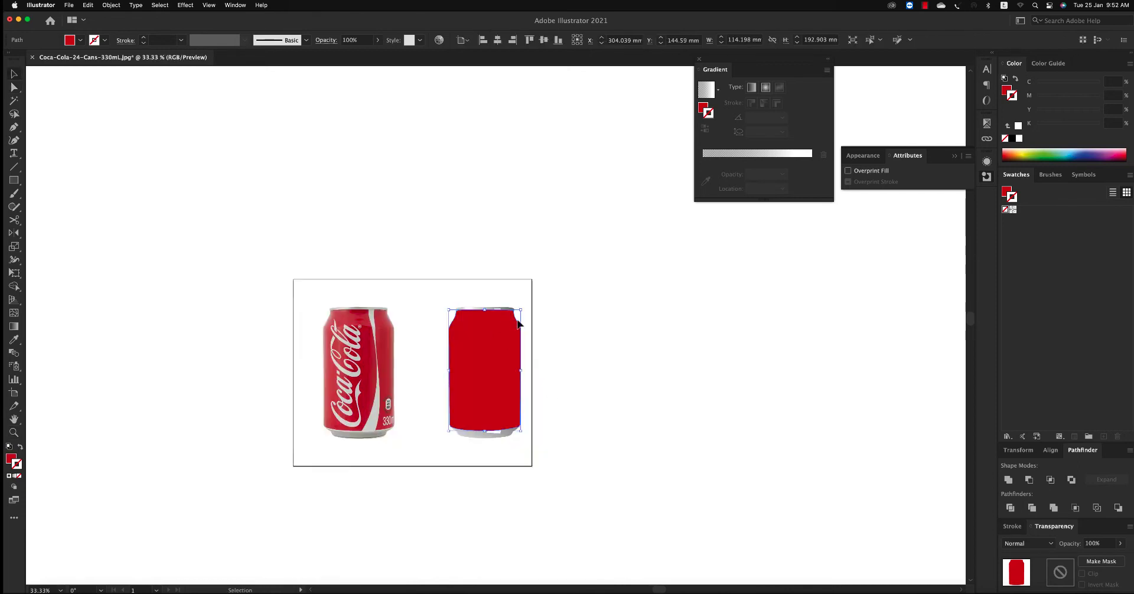
pyautogui.keyDown('shift'); pyautogui.click(486, 416); pyautogui.keyUp('shift')
pyautogui.rightClick(500, 384)
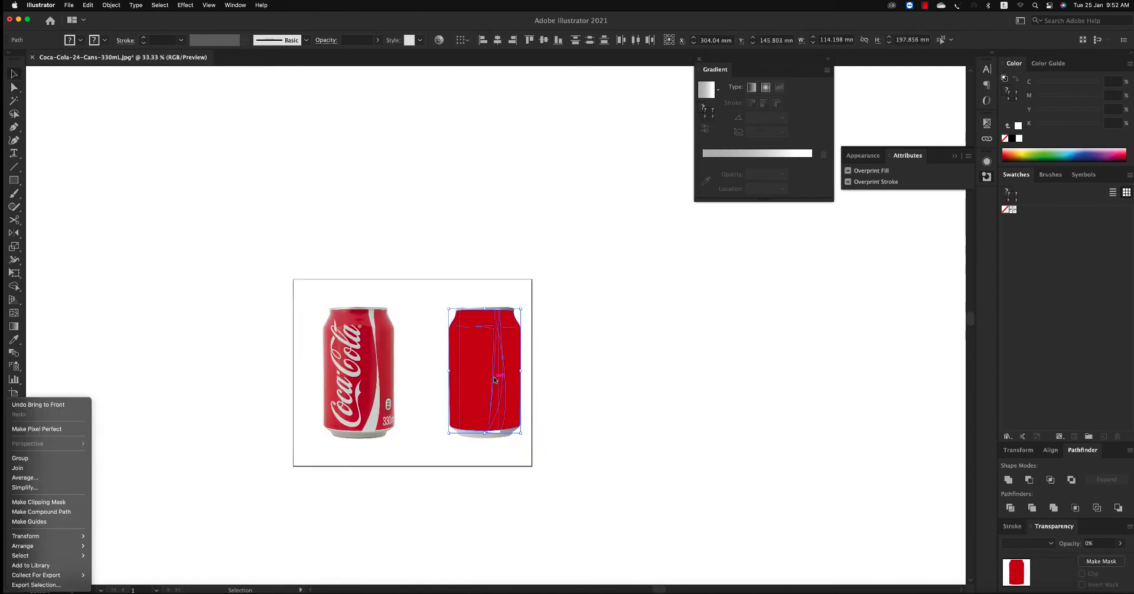
pyautogui.click(57, 502)
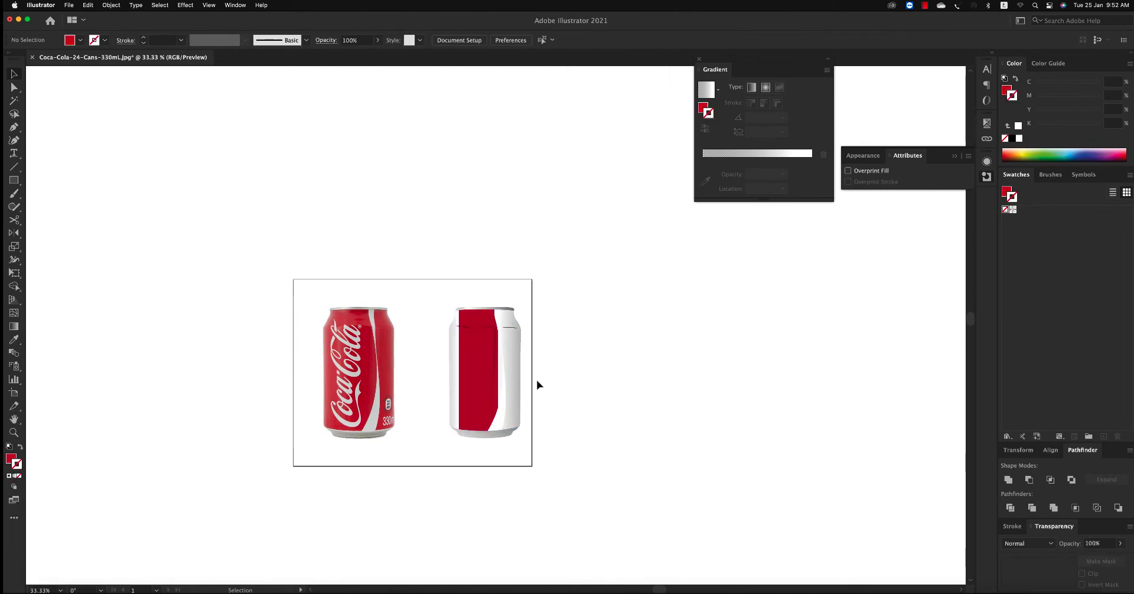
# Step: Fill the can's clipping outline with red
pyautogui.press('a')
pyautogui.click(521, 371)
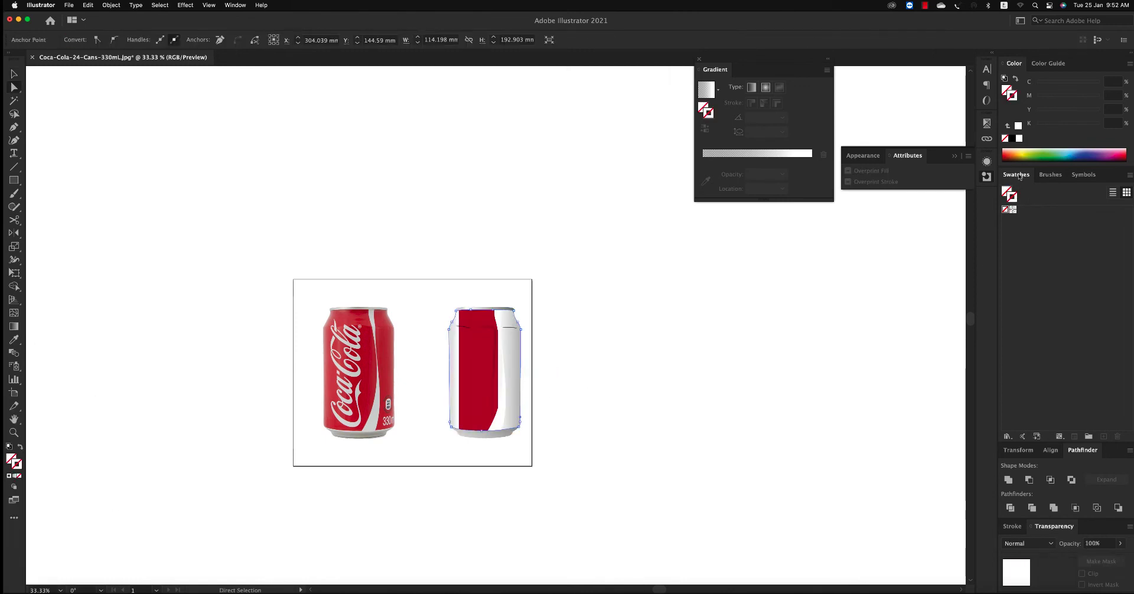
pyautogui.click(1102, 110)
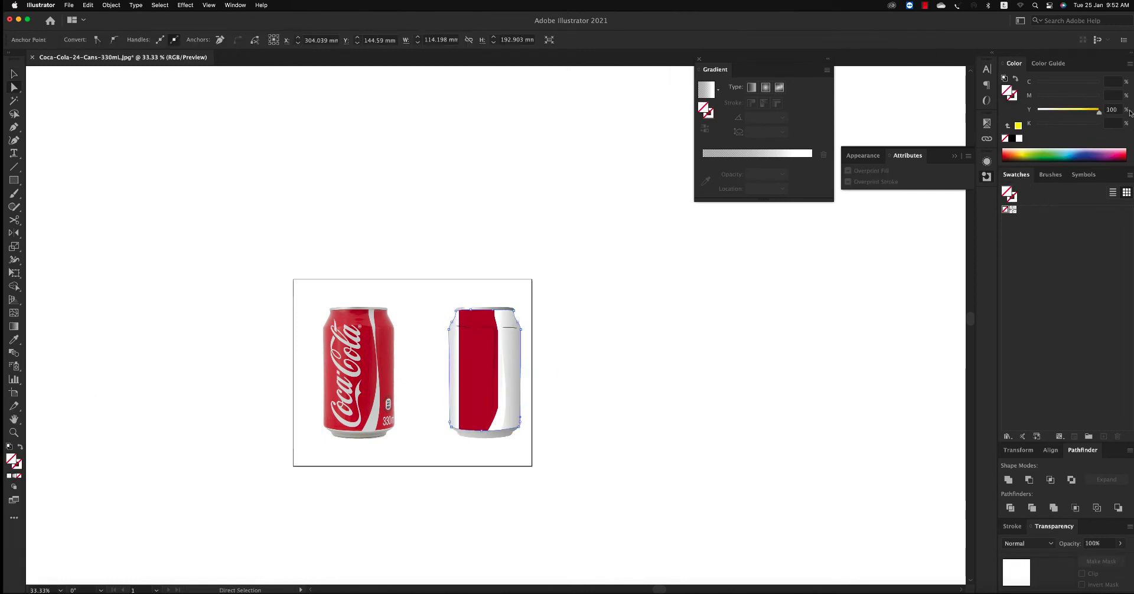
pyautogui.click(1098, 96)
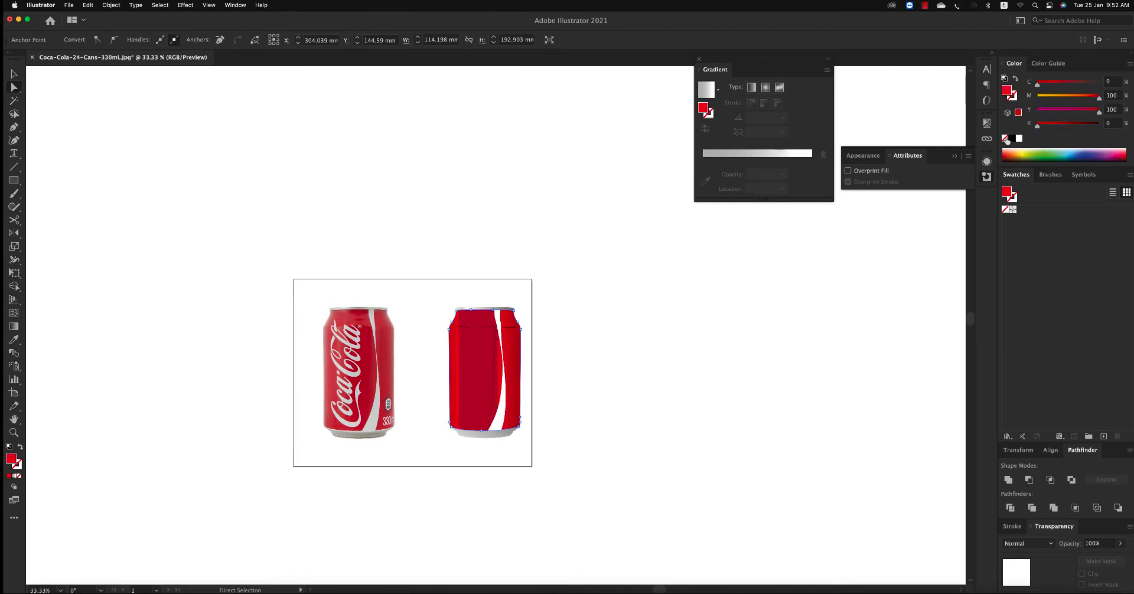
pyautogui.click(669, 347)
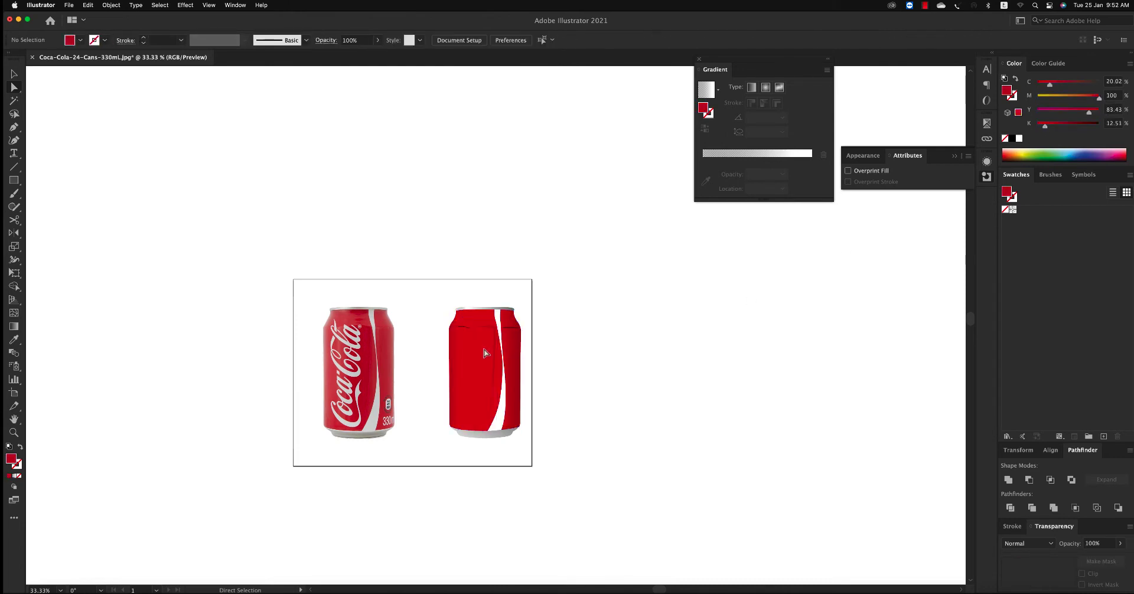
# Step: Select the right can's bottom rim and paste in the Coca-Cola logo from the EPS file
pyautogui.press('z')
pyautogui.moveTo(523, 400); pyautogui.dragTo(616, 502)
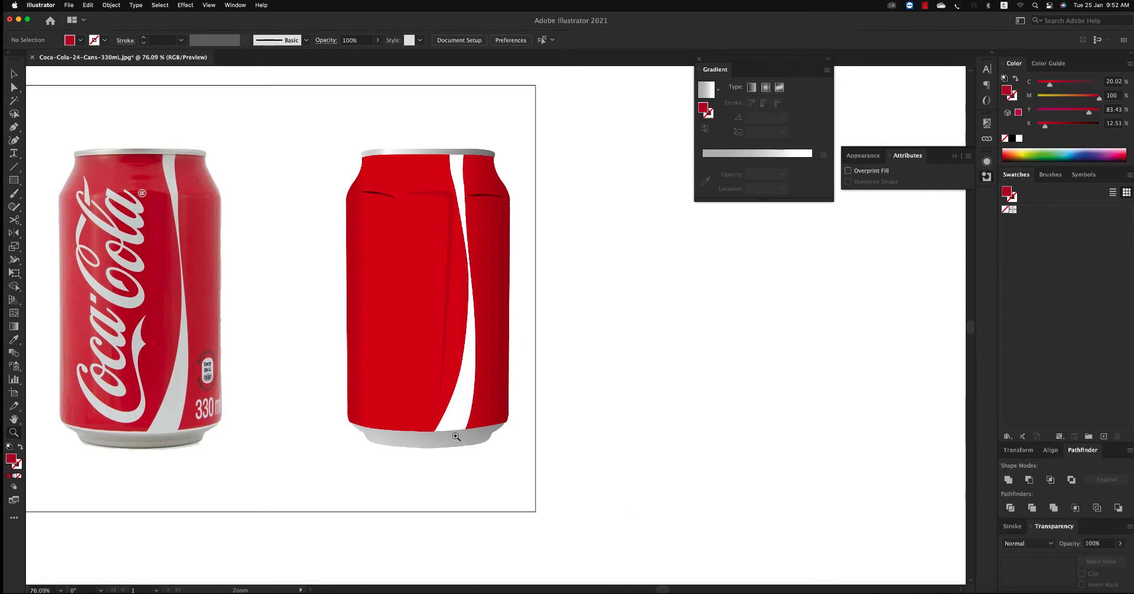
pyautogui.keyDown('alt'); pyautogui.click(441, 435); pyautogui.keyUp('alt')
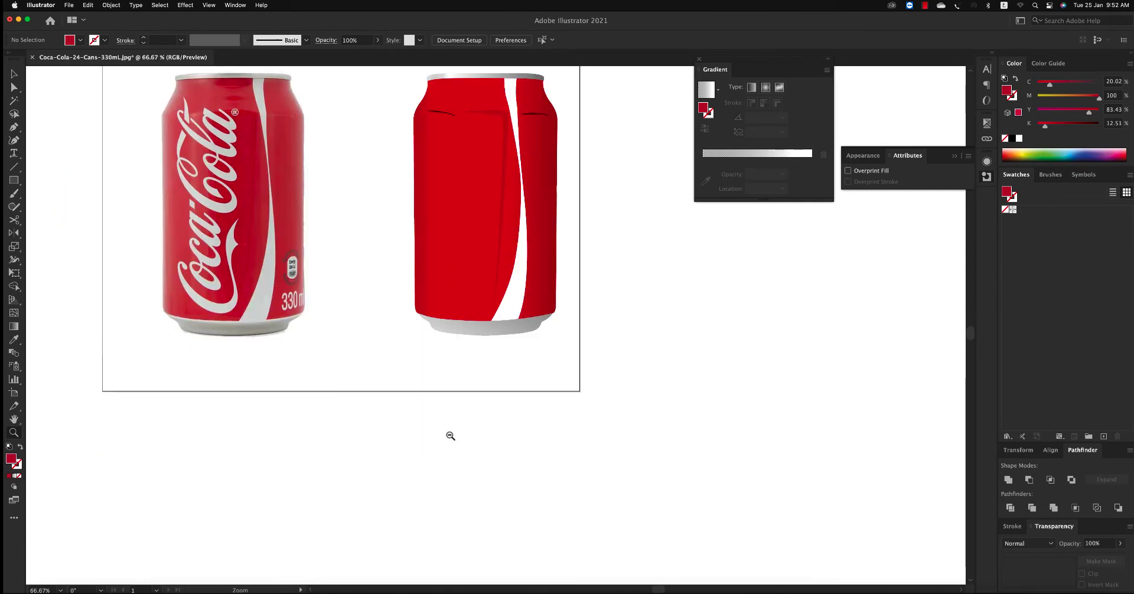
pyautogui.press('a')
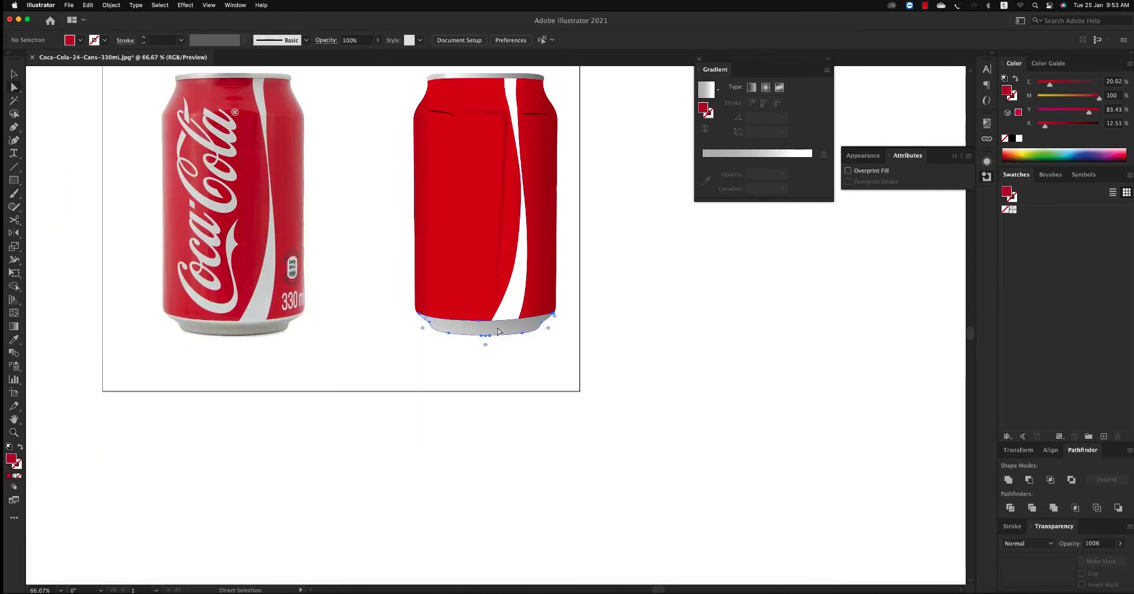
pyautogui.click(497, 331)
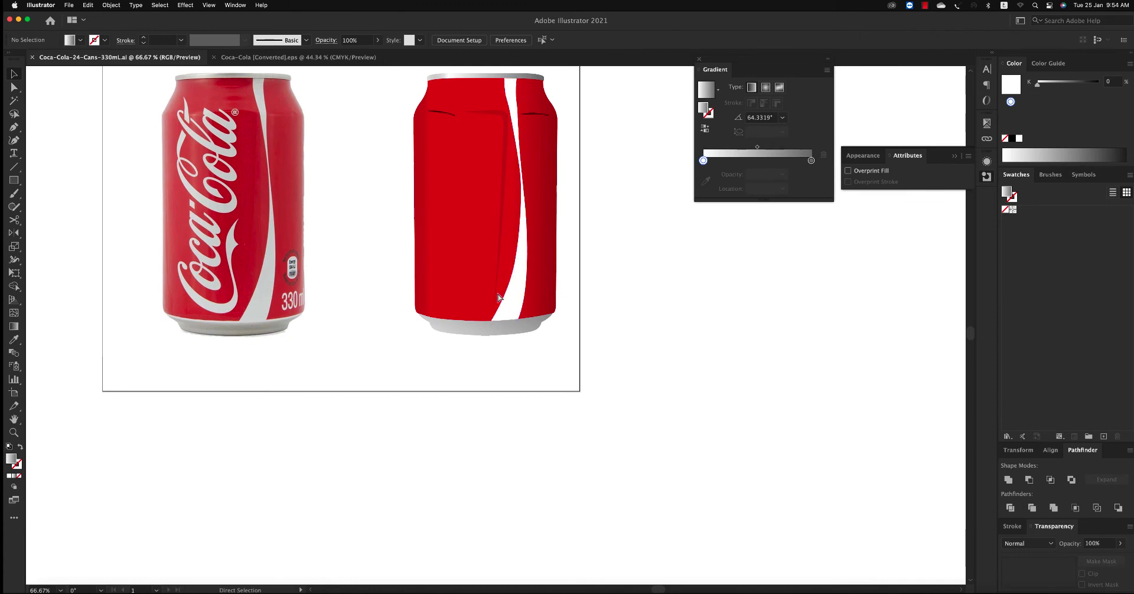
pyautogui.press('super+v')
# Step: Make the Coca-Cola logo white, rotate it 90° upright and scale it across the can body
pyautogui.click(1019, 138)
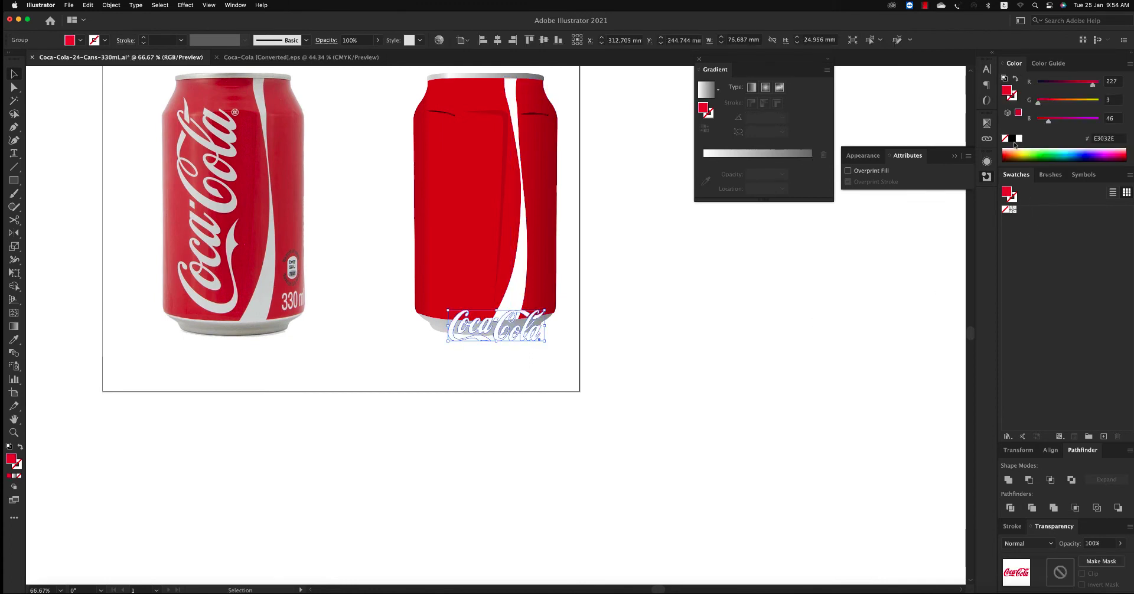
pyautogui.moveTo(544, 340)
pyautogui.mouseDown()
pyautogui.moveTo(637, 387)
pyautogui.moveTo(570, 236)
pyautogui.mouseUp()
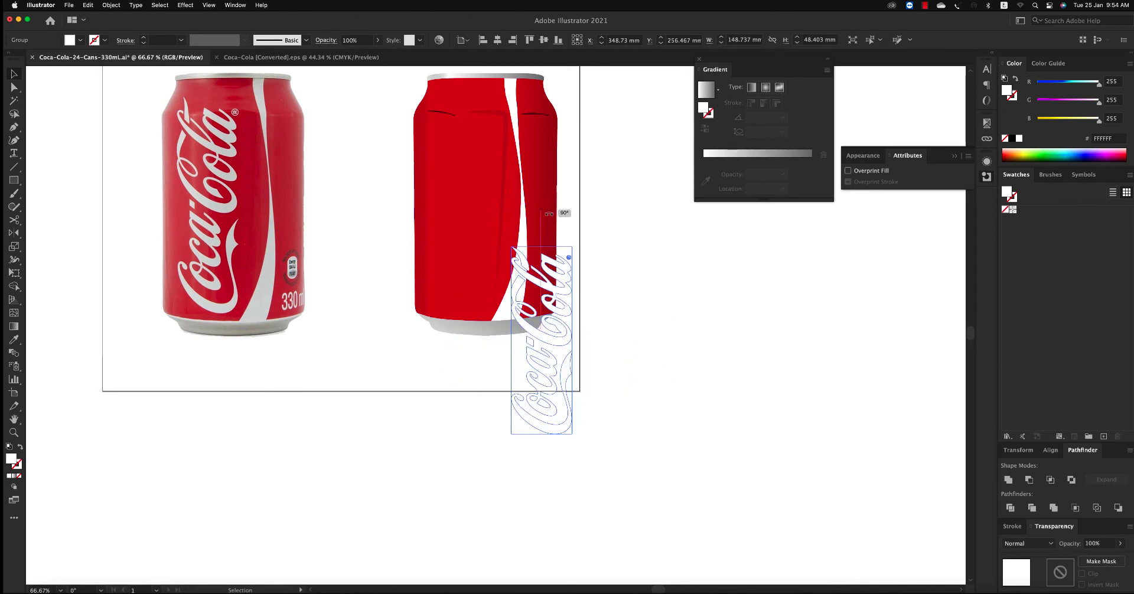
pyautogui.moveTo(552, 278)
pyautogui.mouseDown()
pyautogui.moveTo(465, 182)
pyautogui.moveTo(505, 232)
pyautogui.mouseUp()
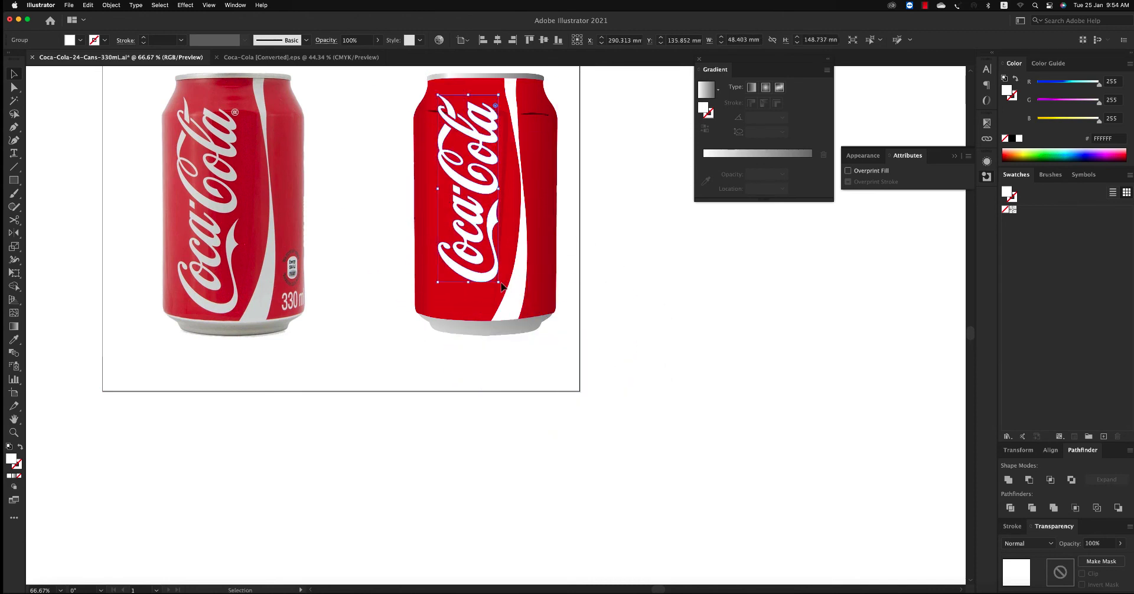
pyautogui.moveTo(501, 286); pyautogui.dragTo(507, 307)
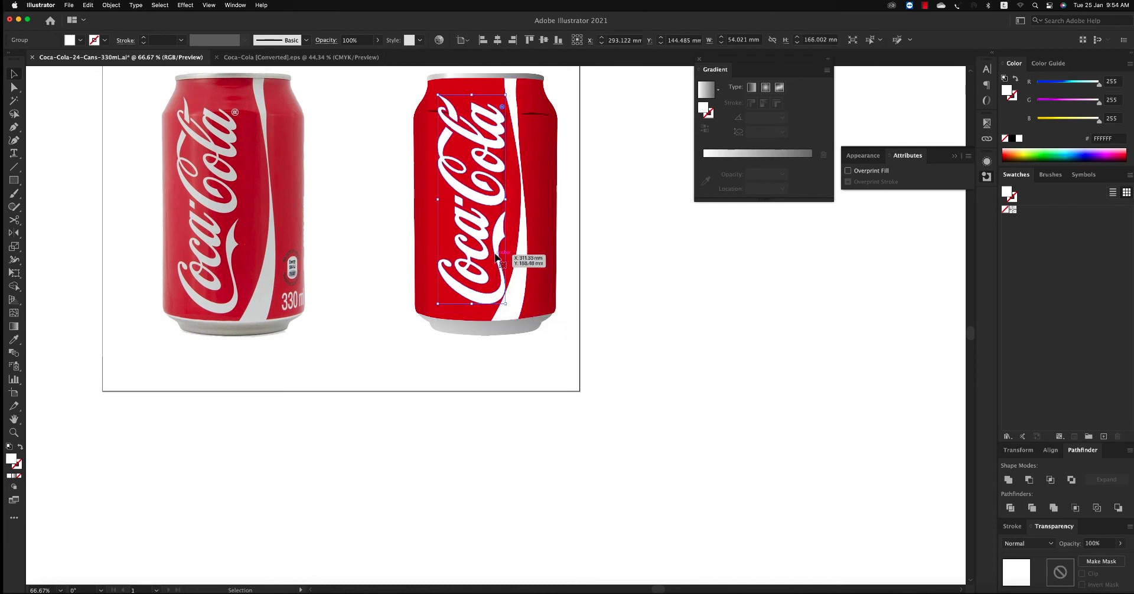
pyautogui.moveTo(496, 257); pyautogui.dragTo(491, 258)
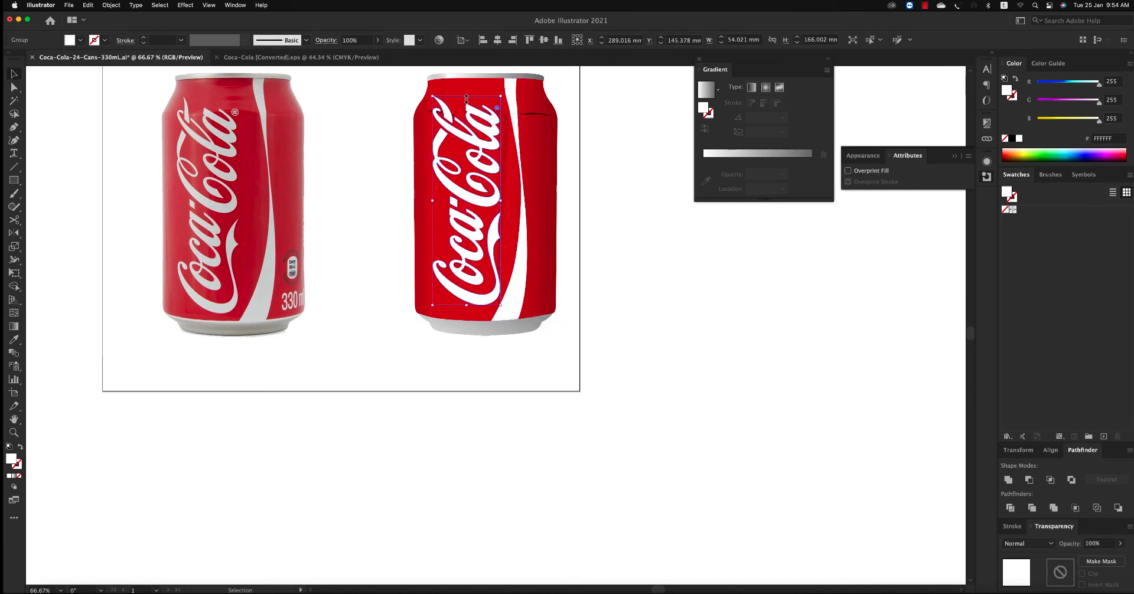
pyautogui.moveTo(467, 97); pyautogui.dragTo(467, 105)
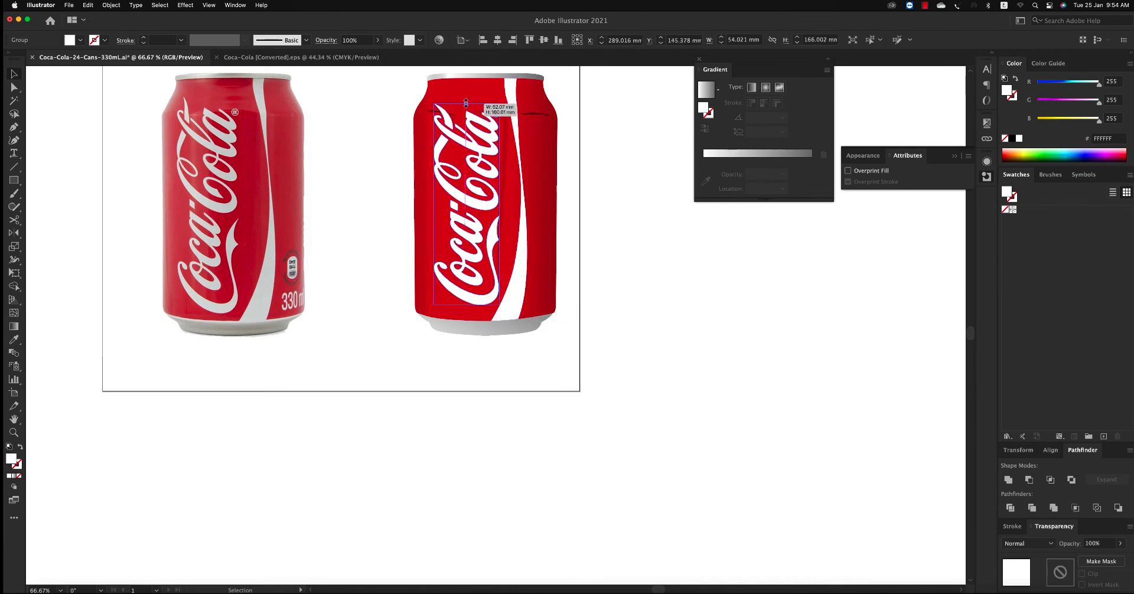
pyautogui.click(653, 132)
# Step: Inside the can's clip group, select the top crease line via Outline view and set 11% opacity
pyautogui.press('z')
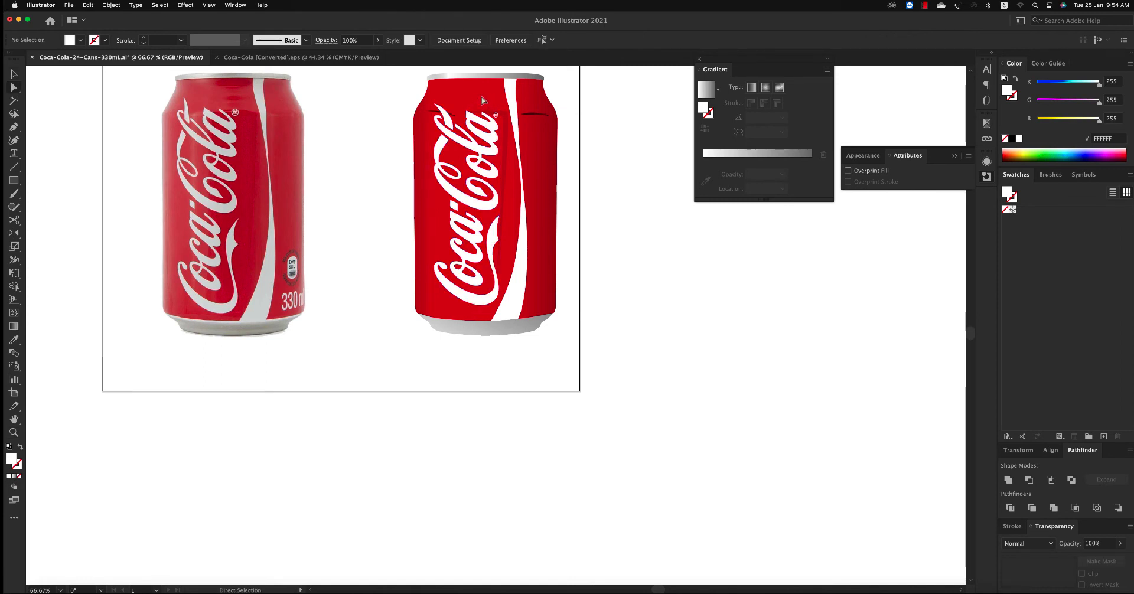
pyautogui.press('v')
pyautogui.doubleClick(511, 93)
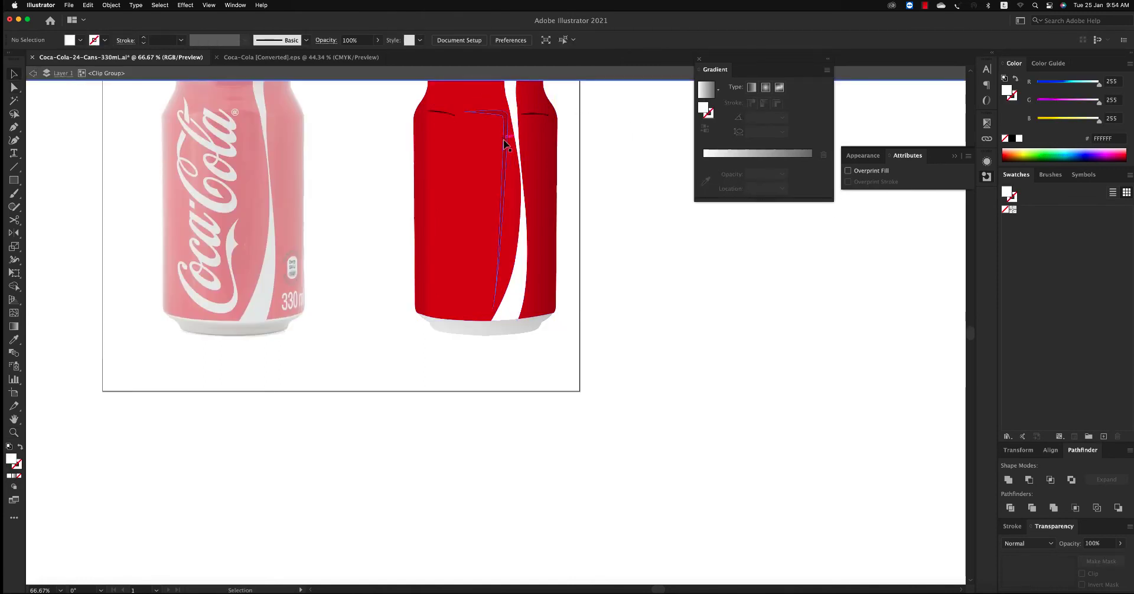
pyautogui.scroll(2, 509, 142)
pyautogui.click(540, 168)
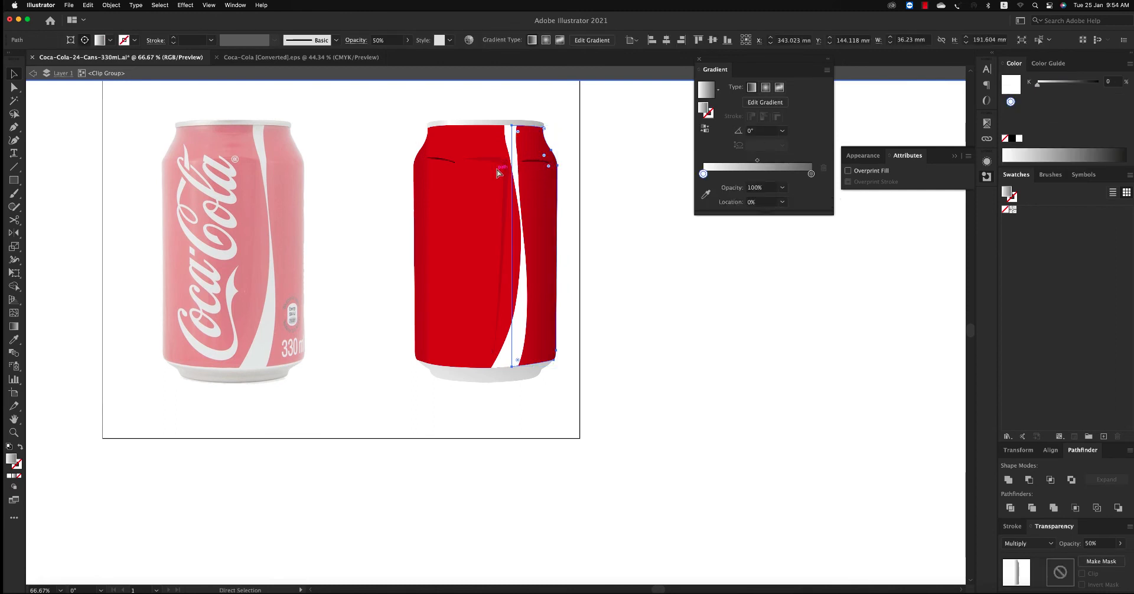
pyautogui.hotkey('ctrl', 'y')
pyautogui.click(535, 163)
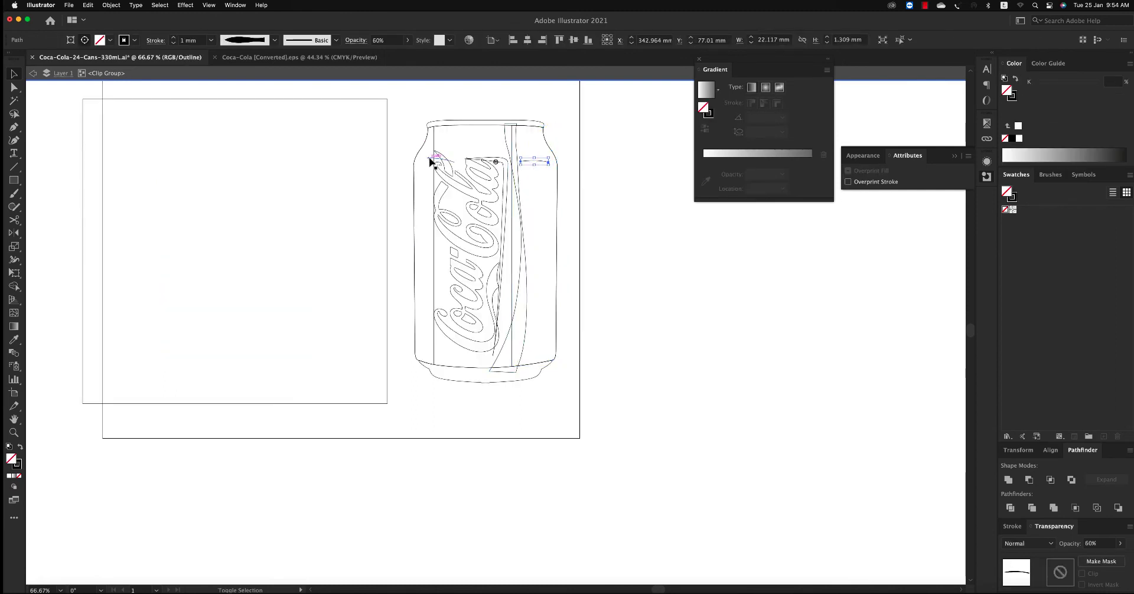
pyautogui.hotkey('ctrl', 'y')
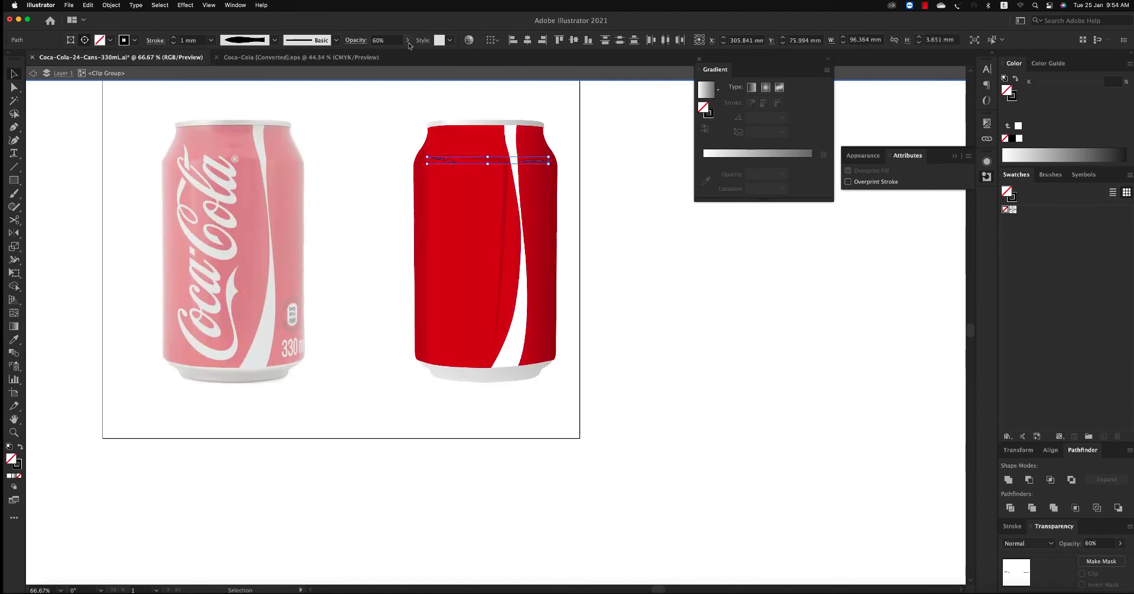
pyautogui.click(407, 40)
pyautogui.moveTo(391, 54); pyautogui.dragTo(370, 55)
pyautogui.click(615, 177)
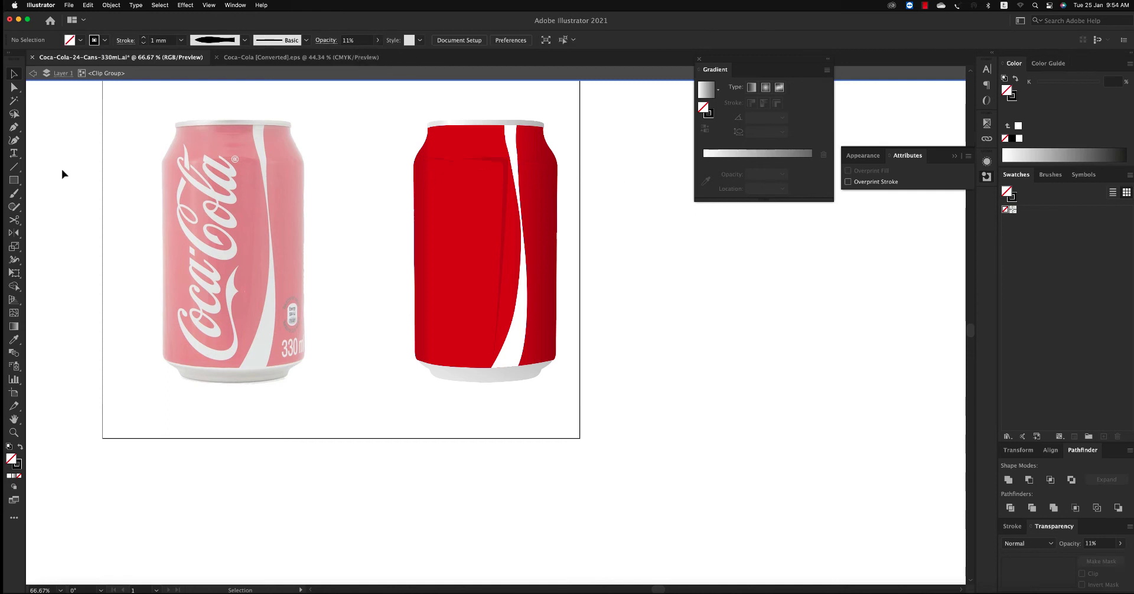
# Step: Draw a tall white rounded-rectangle strip on the can's left side at 12% opacity
pyautogui.moveTo(15, 180); pyautogui.dragTo(59, 192)
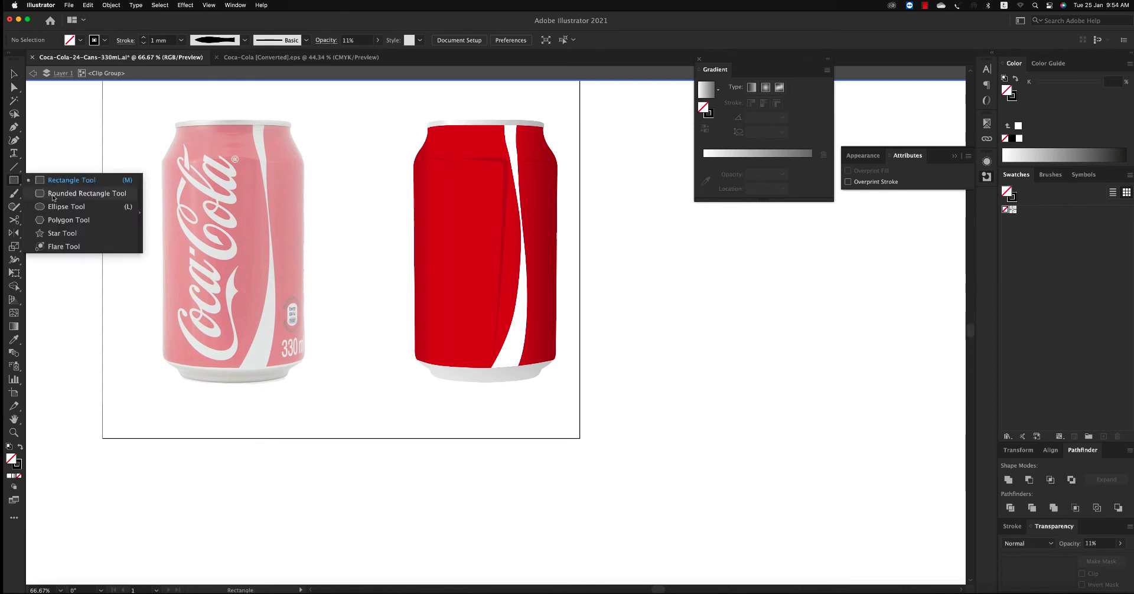
pyautogui.moveTo(436, 160); pyautogui.dragTo(467, 352)
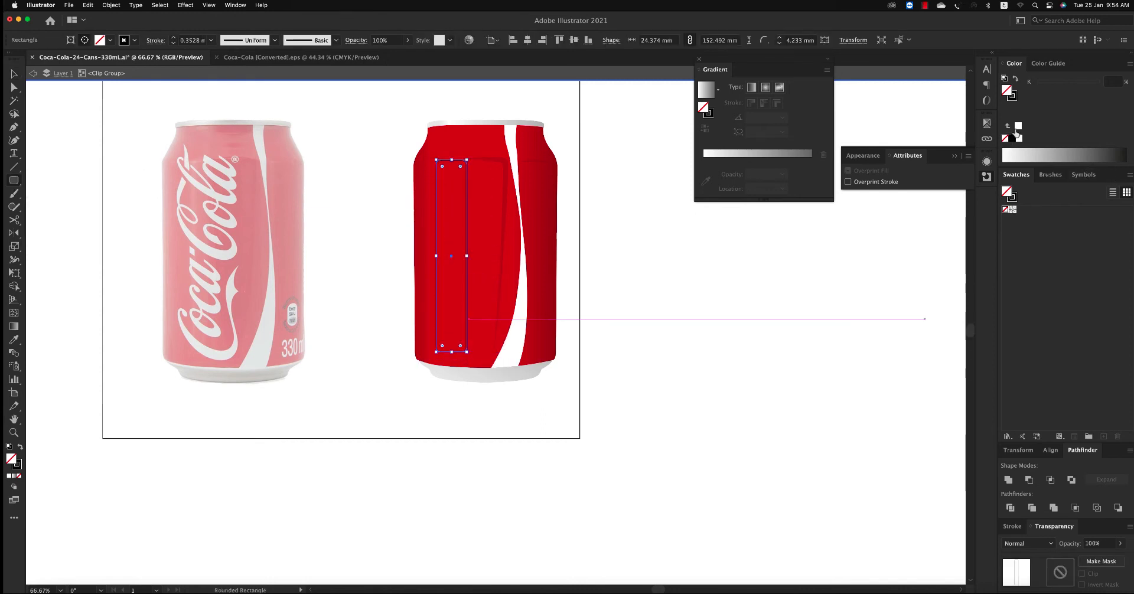
pyautogui.click(1015, 131)
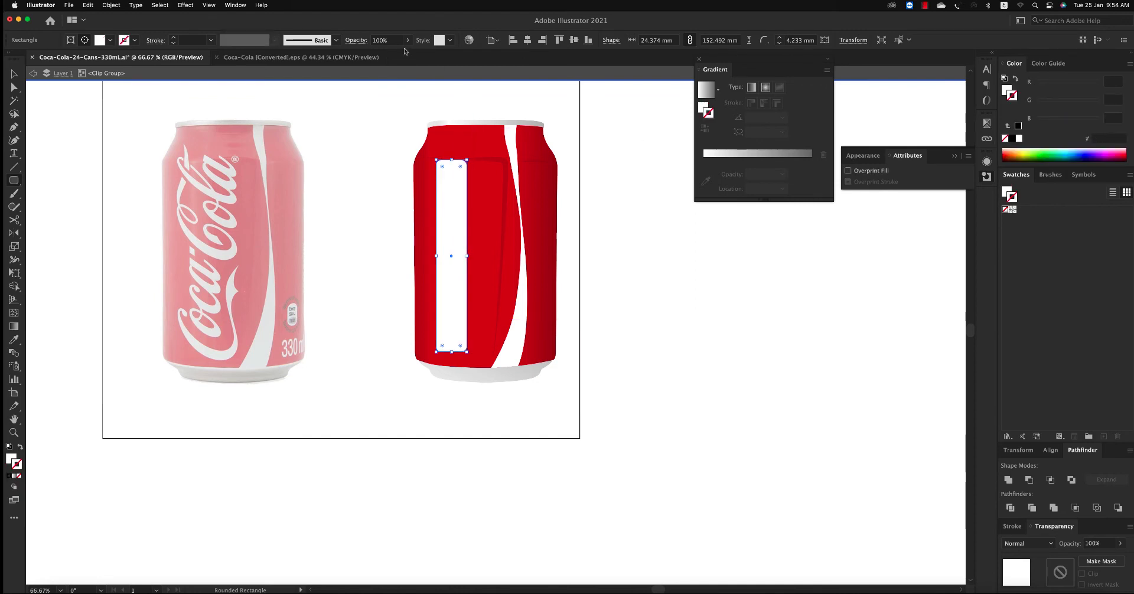
pyautogui.click(406, 39)
pyautogui.moveTo(407, 53); pyautogui.dragTo(369, 55)
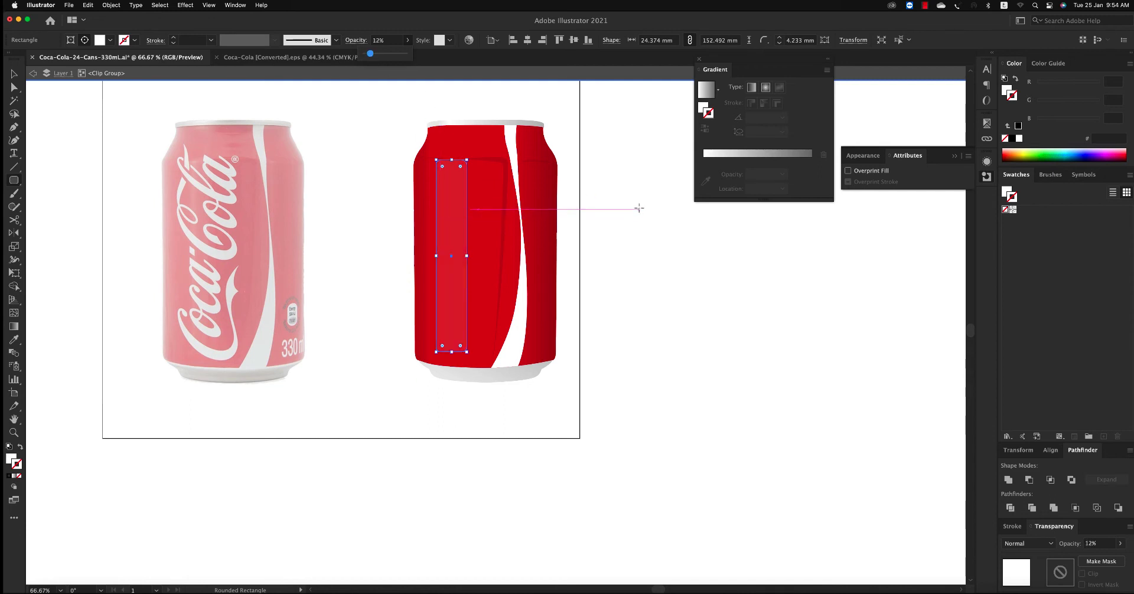
pyautogui.click(13, 76)
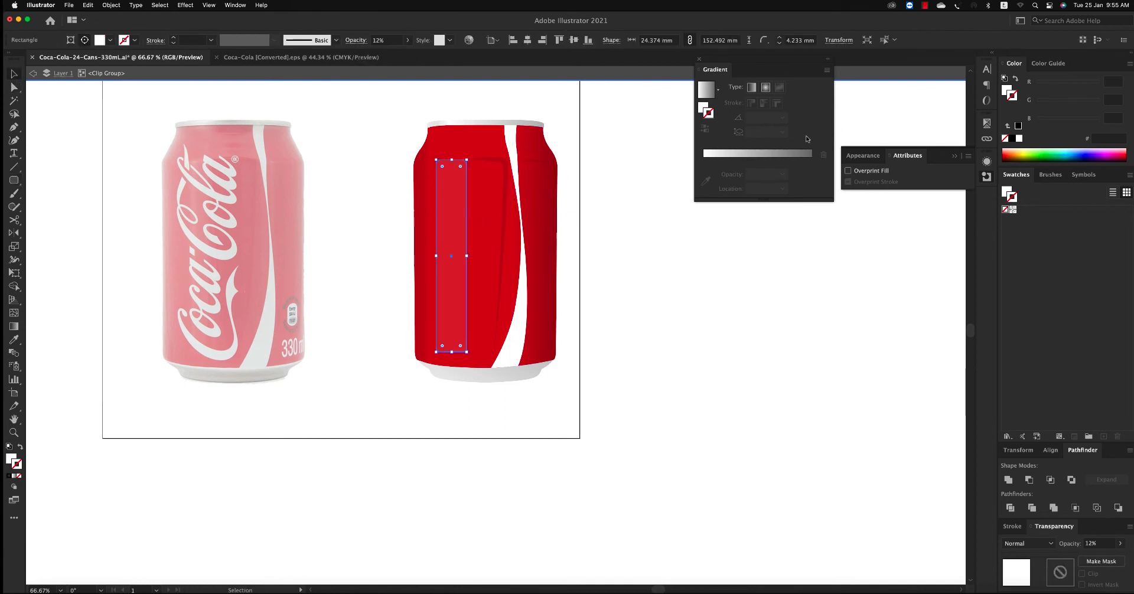
# Step: Give the strip a linear gradient without the grey stop, with both end stops at 0% opacity
pyautogui.click(714, 153)
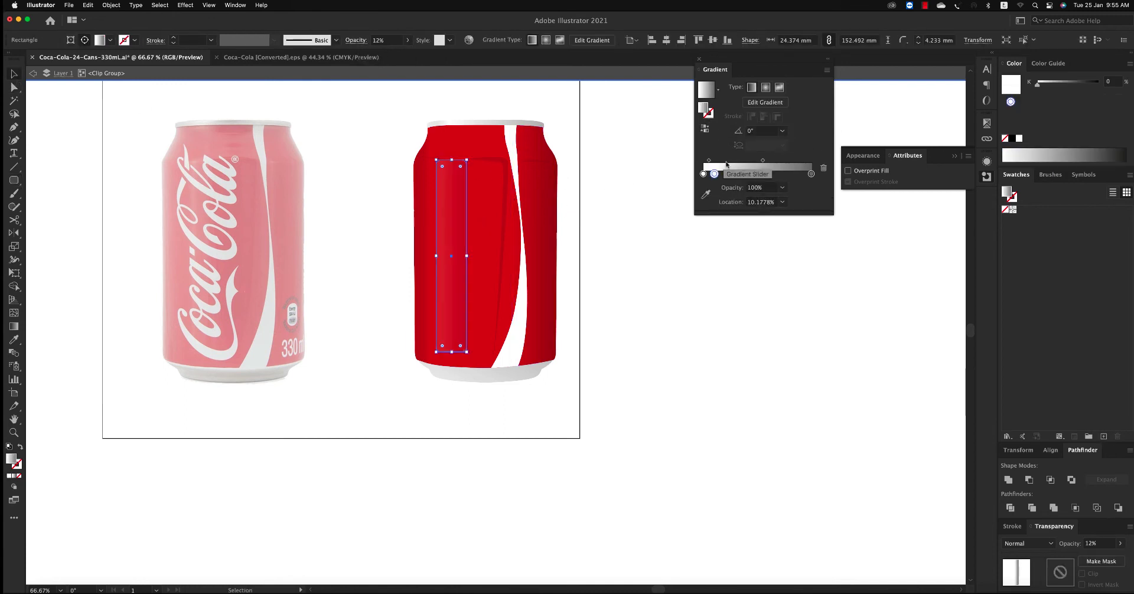
pyautogui.moveTo(811, 174)
pyautogui.mouseDown()
pyautogui.moveTo(727, 182)
pyautogui.moveTo(894, 187)
pyautogui.moveTo(746, 183)
pyautogui.moveTo(805, 173)
pyautogui.mouseUp()
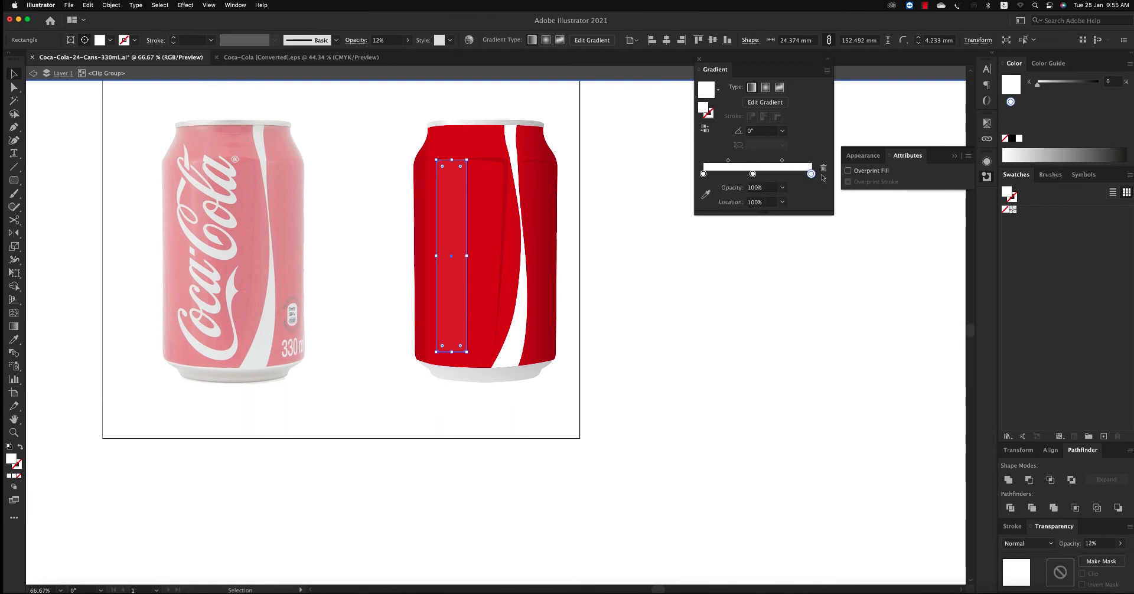
pyautogui.click(768, 188)
pyautogui.write('0')
pyautogui.press('Tab')
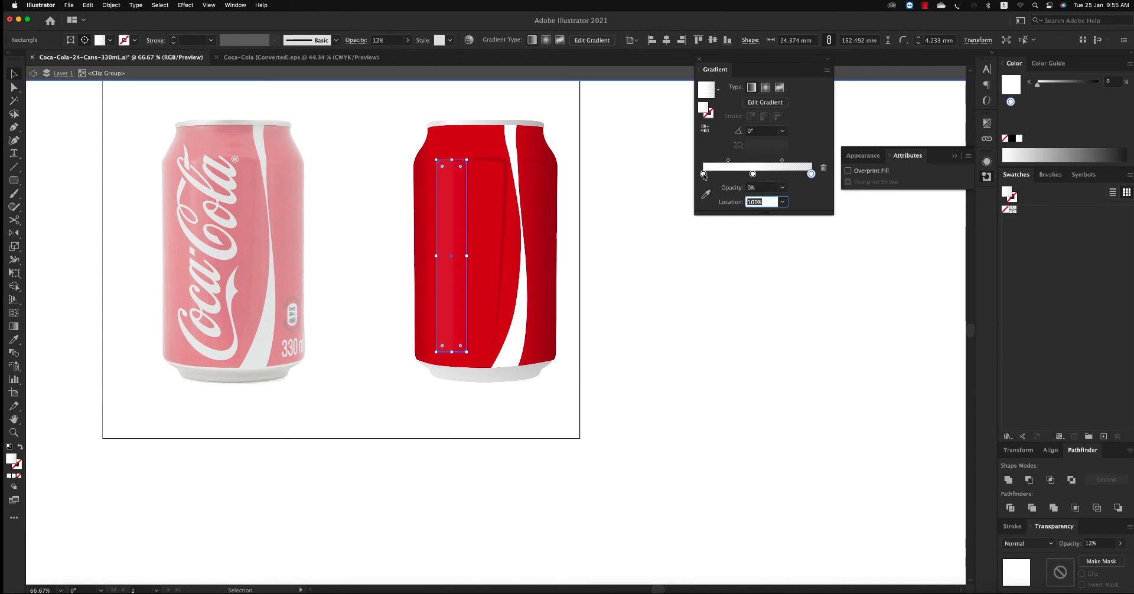
pyautogui.moveTo(703, 175); pyautogui.dragTo(705, 174)
pyautogui.click(719, 187)
pyautogui.write('0')
pyautogui.press('Return')
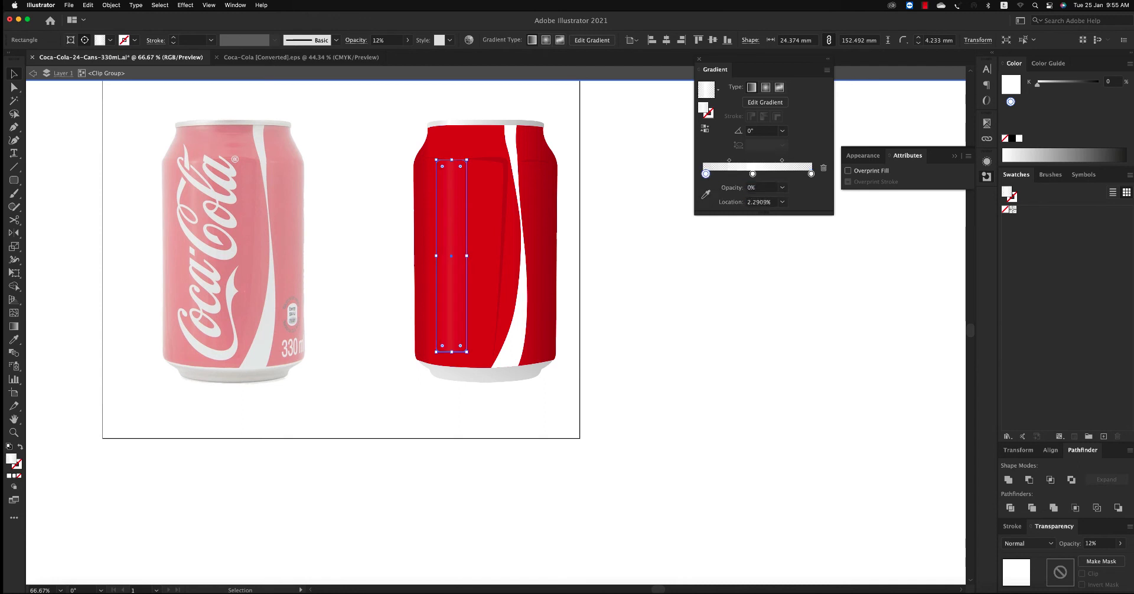
pyautogui.click(716, 248)
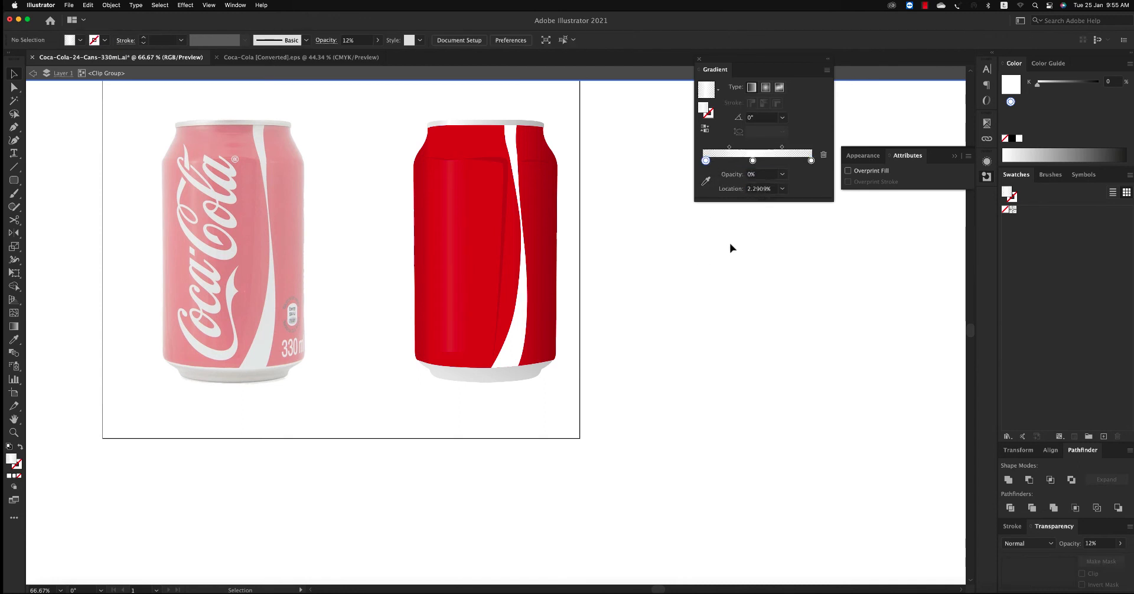
# Step: Raise the highlight strip's opacity to 23%
pyautogui.doubleClick(751, 240)
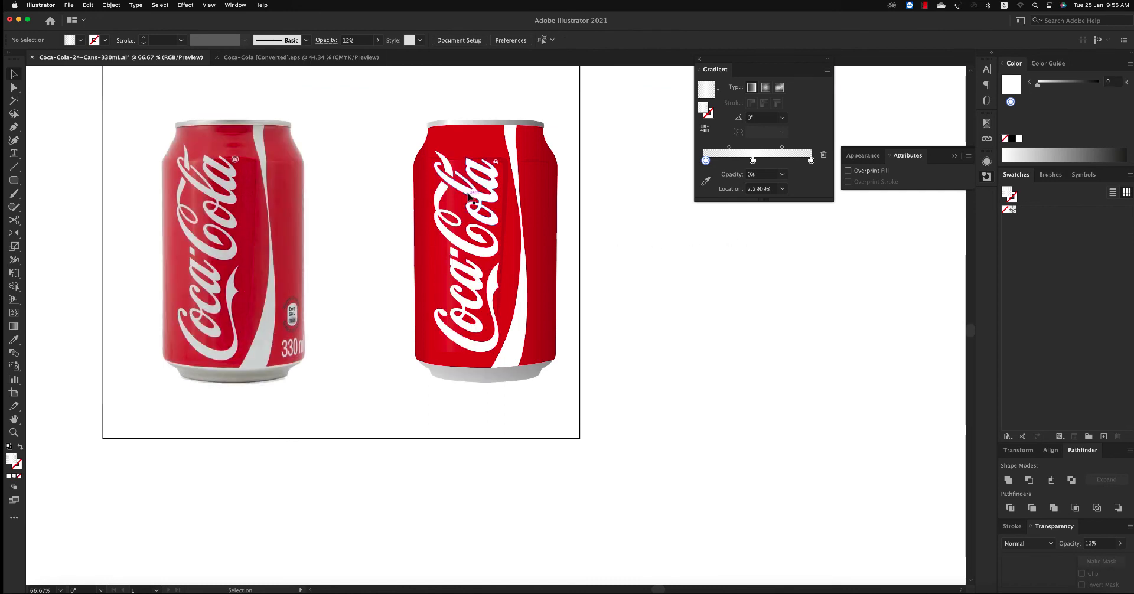
pyautogui.press('a')
pyautogui.click(462, 168)
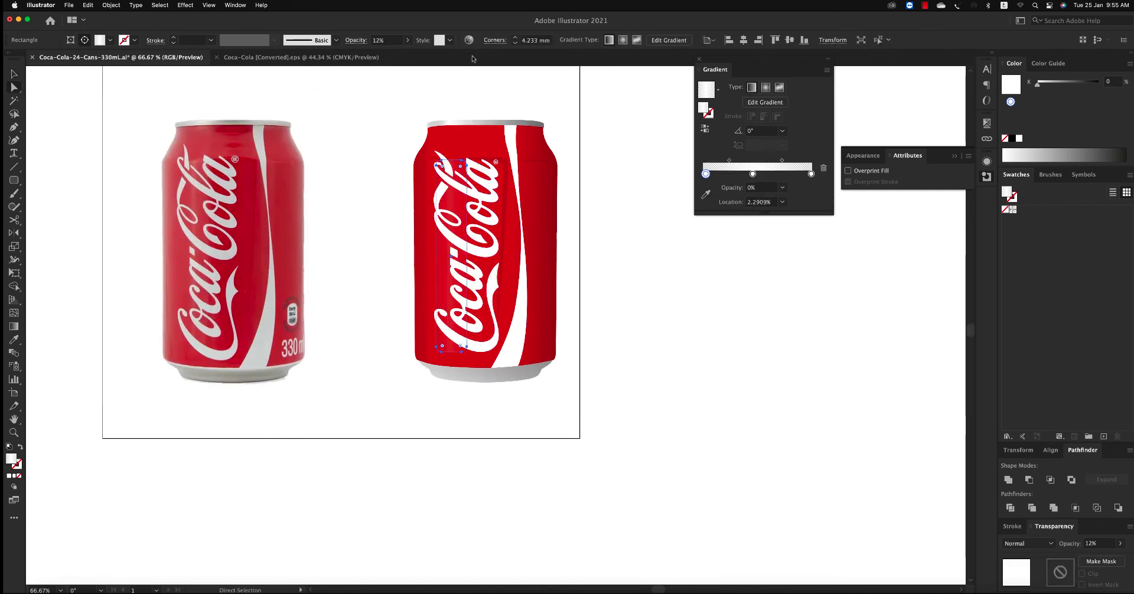
pyautogui.click(407, 40)
pyautogui.moveTo(383, 54); pyautogui.dragTo(375, 55)
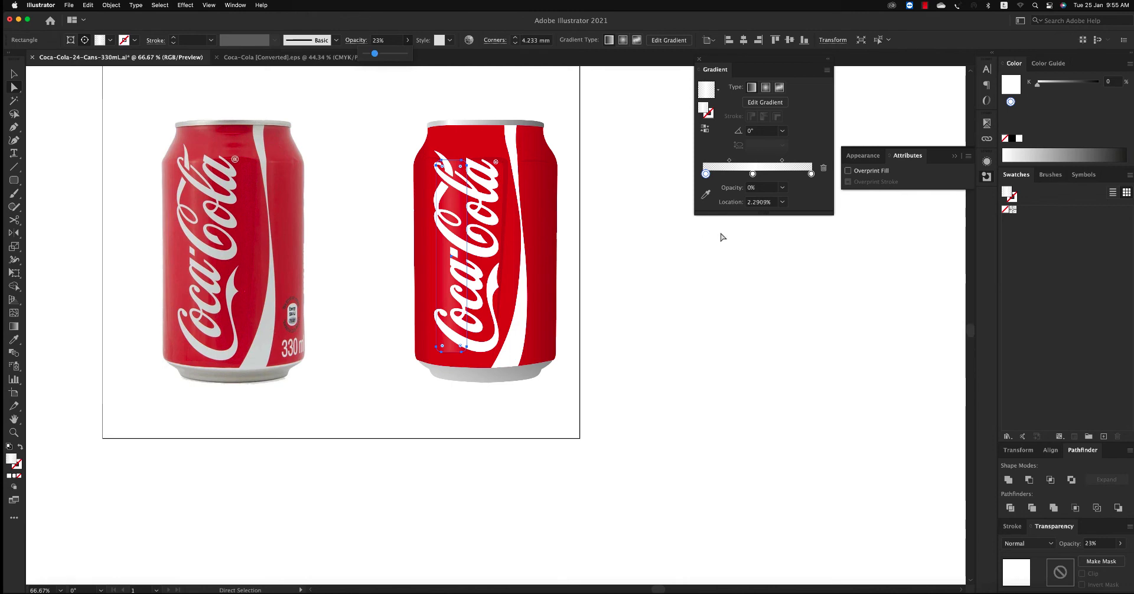
pyautogui.click(640, 203)
pyautogui.click(636, 201)
# Step: Stretch the highlight strip upward to 216.401 mm tall over the can
pyautogui.scroll(5, 628, 199)
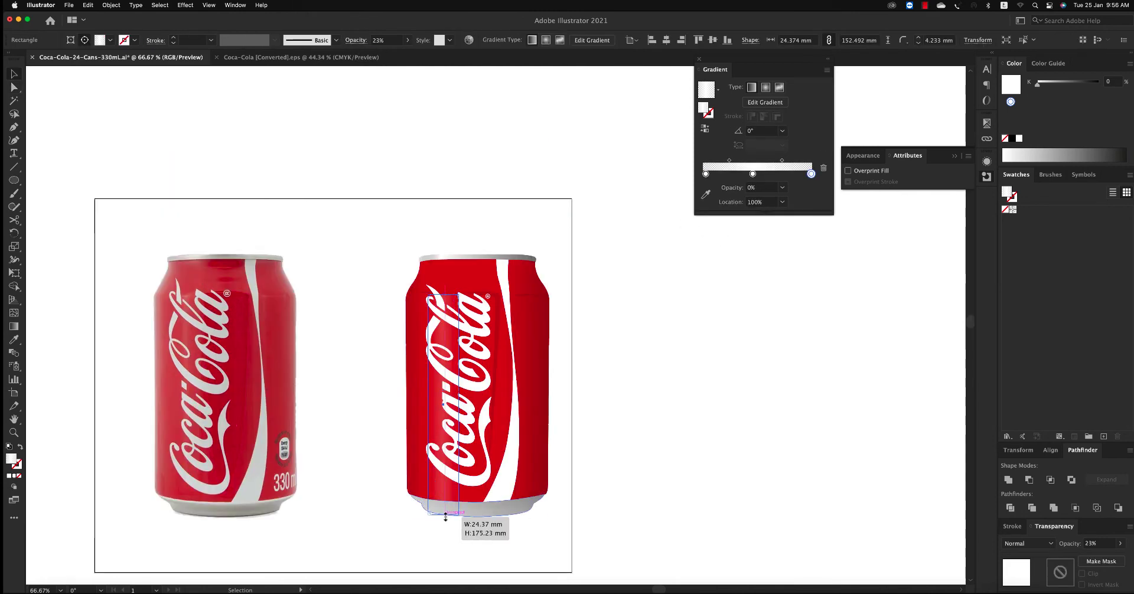
pyautogui.click(447, 305)
pyautogui.press('v')
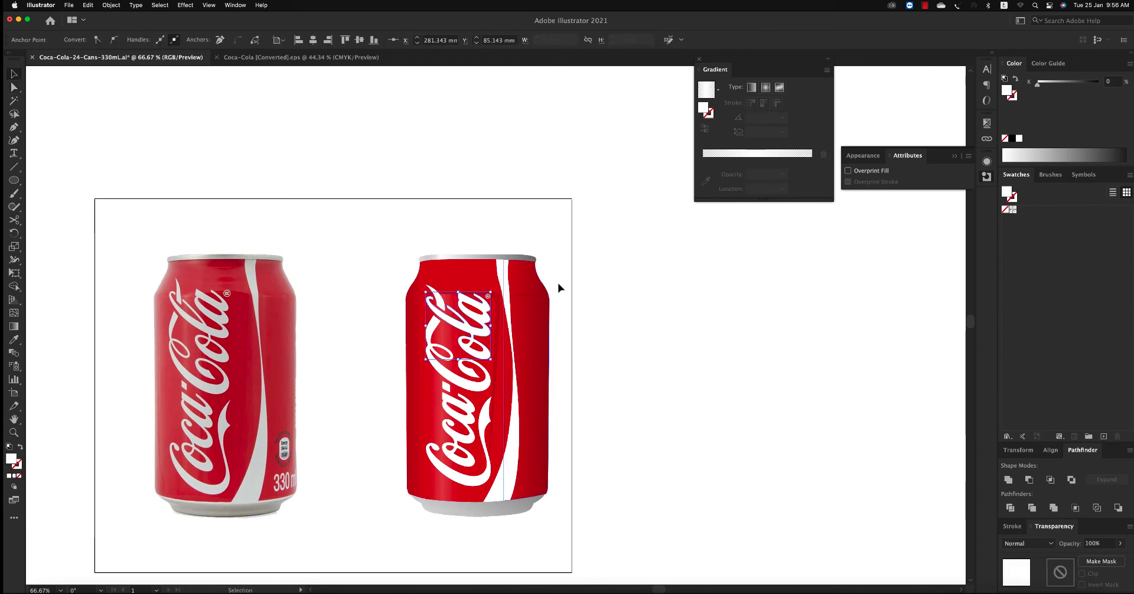
pyautogui.press('a')
pyautogui.click(449, 329)
pyautogui.press('v')
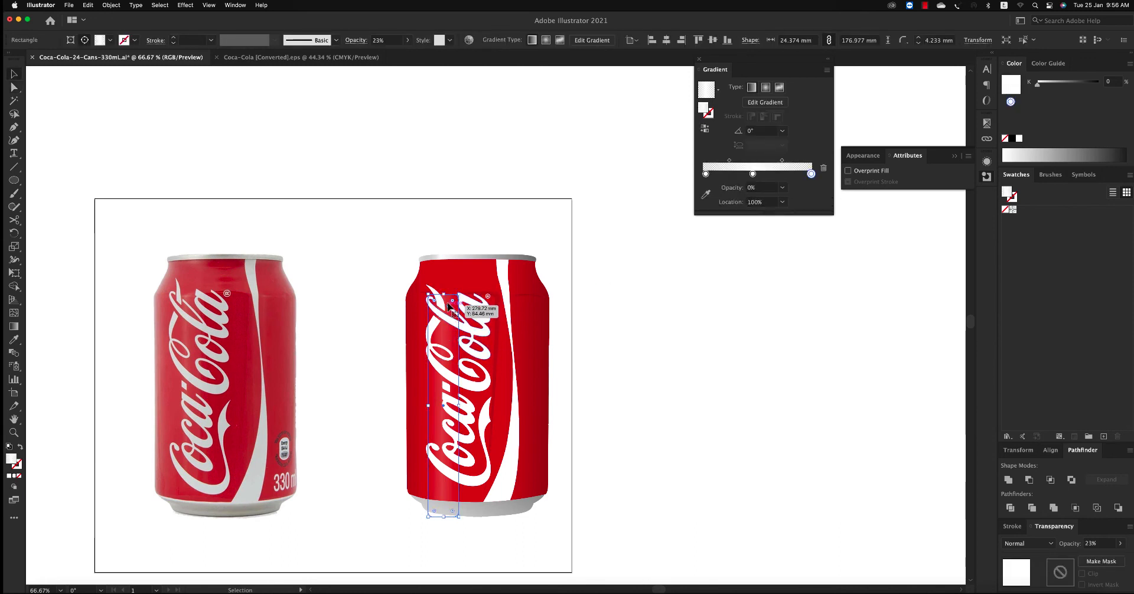
pyautogui.moveTo(443, 294); pyautogui.dragTo(444, 243)
pyautogui.click(620, 389)
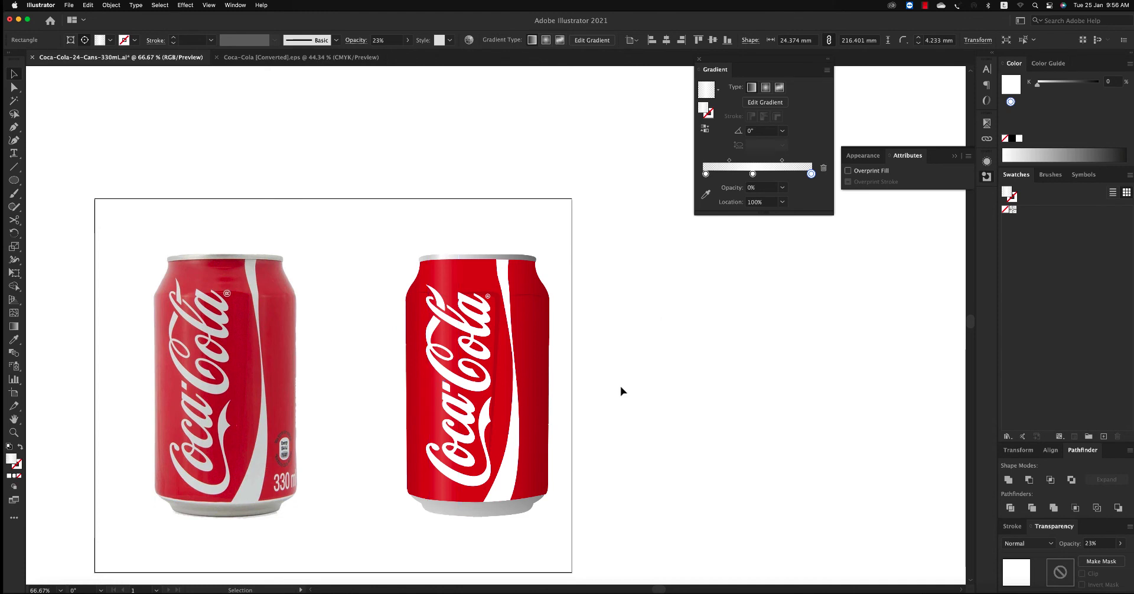
pyautogui.press('a')
pyautogui.press('v')
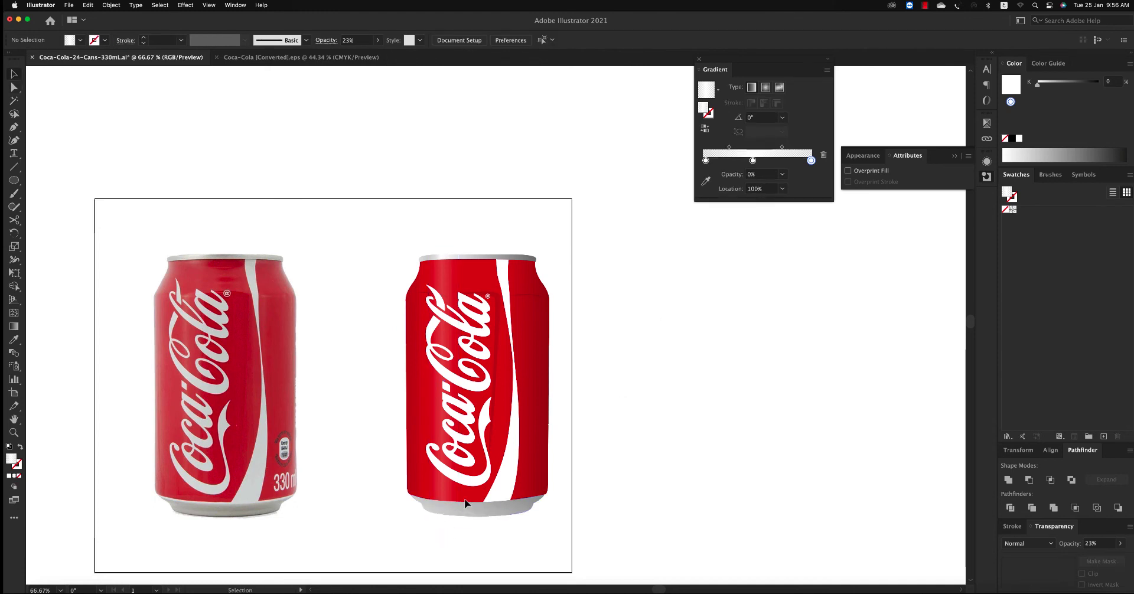
pyautogui.moveTo(440, 534); pyautogui.dragTo(428, 243)
pyautogui.click(644, 466)
pyautogui.press('z')
pyautogui.keyDown('alt'); pyautogui.click(532, 347); pyautogui.keyUp('alt')
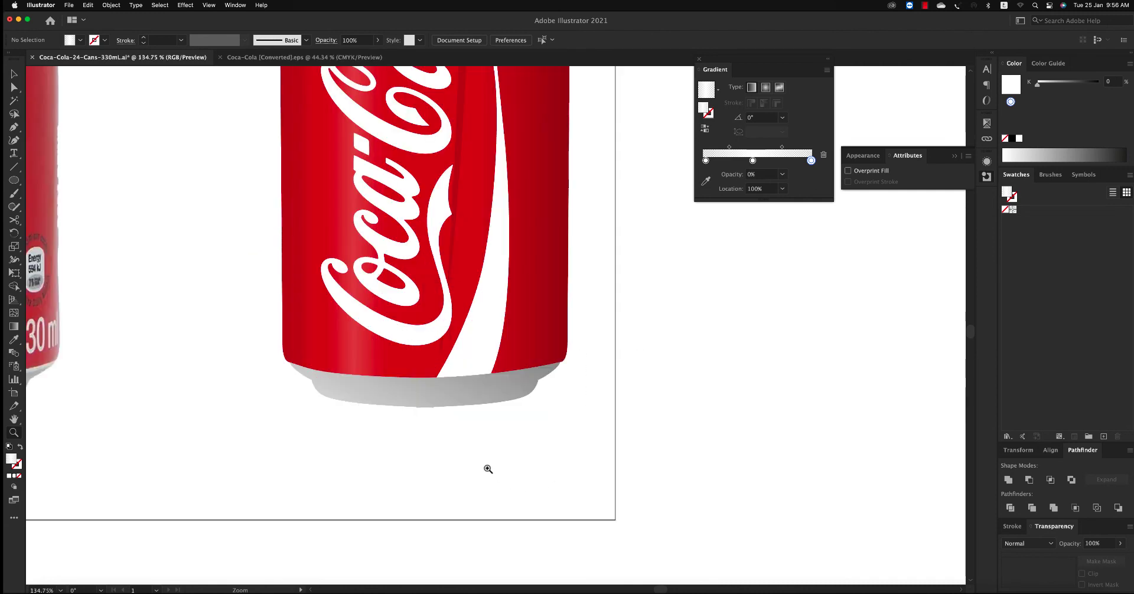
# Step: Add a '330 ml' text object and switch its digits to Western numerals
pyautogui.press('t')
pyautogui.click(497, 449)
pyautogui.write('۳')
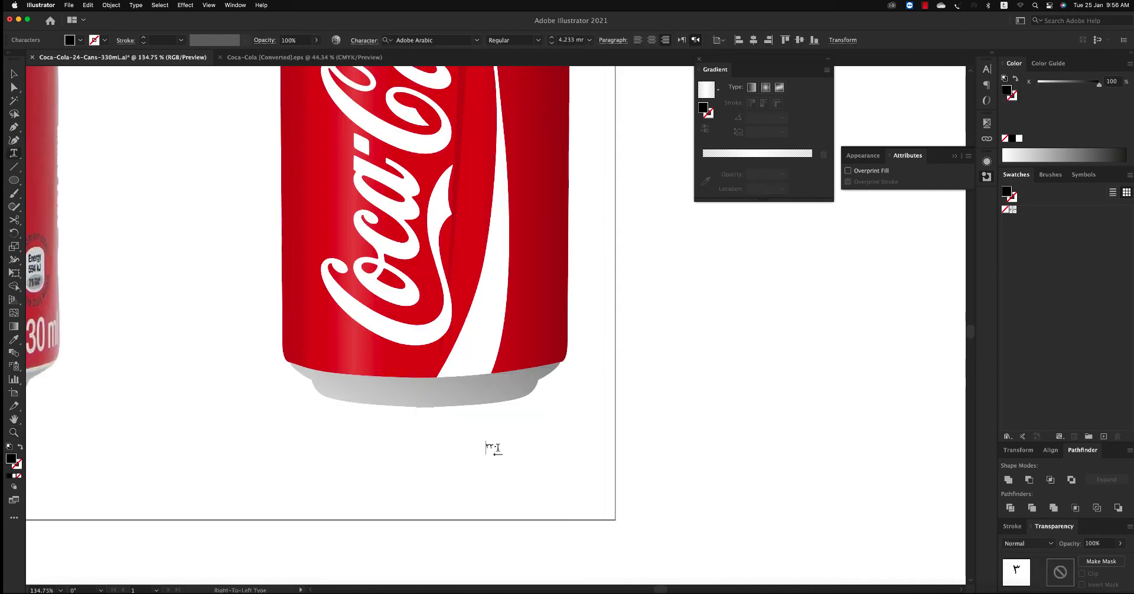
pyautogui.write('۳۰')
pyautogui.write(' ml')
pyautogui.click(13, 74)
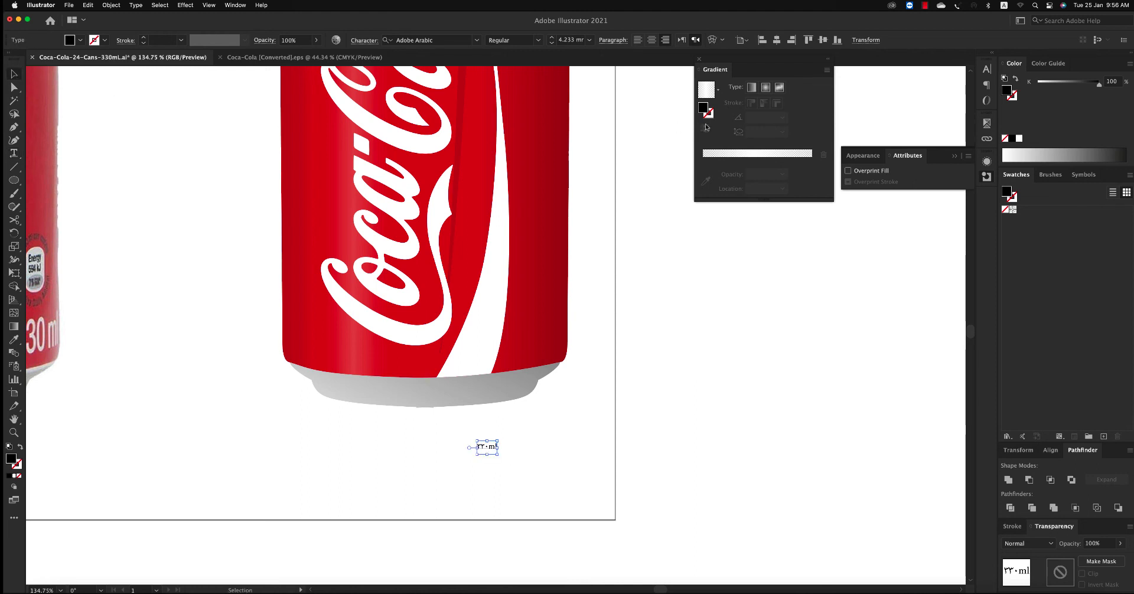
pyautogui.press('super+t')
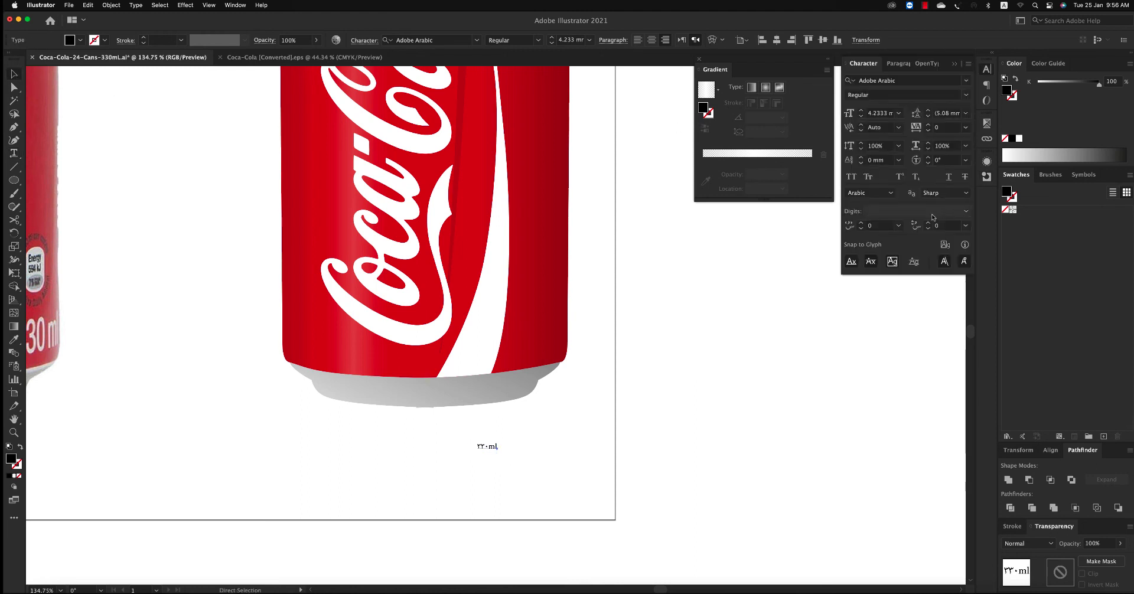
pyautogui.click(920, 211)
pyautogui.click(920, 223)
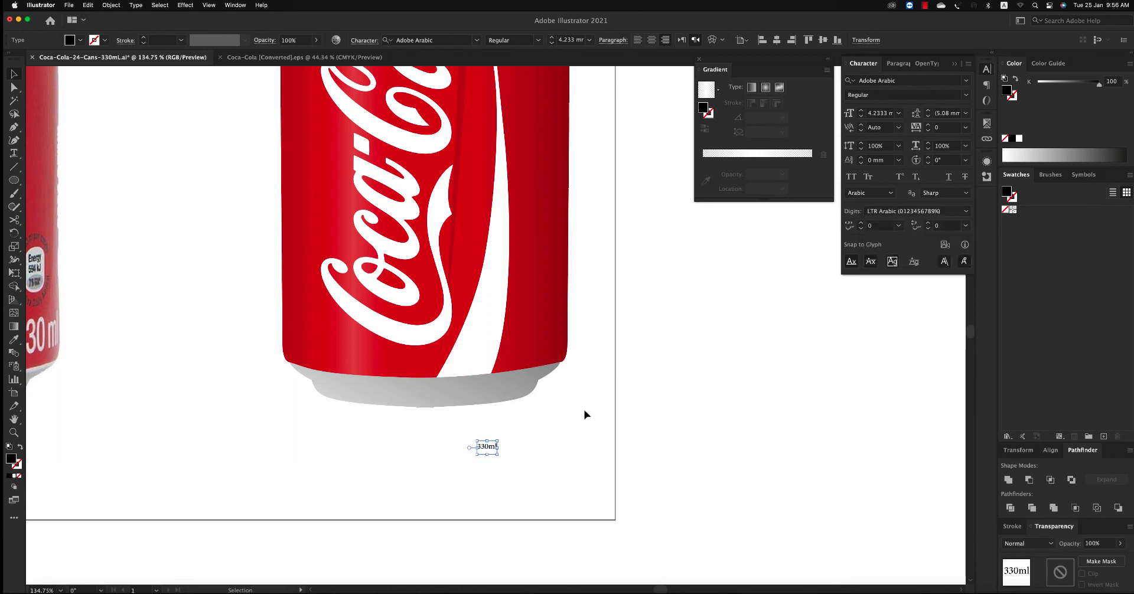
# Step: Make the 330ml text white Arial Bold on the can's lower right and start an Arc warp
pyautogui.moveTo(499, 455); pyautogui.dragTo(548, 489)
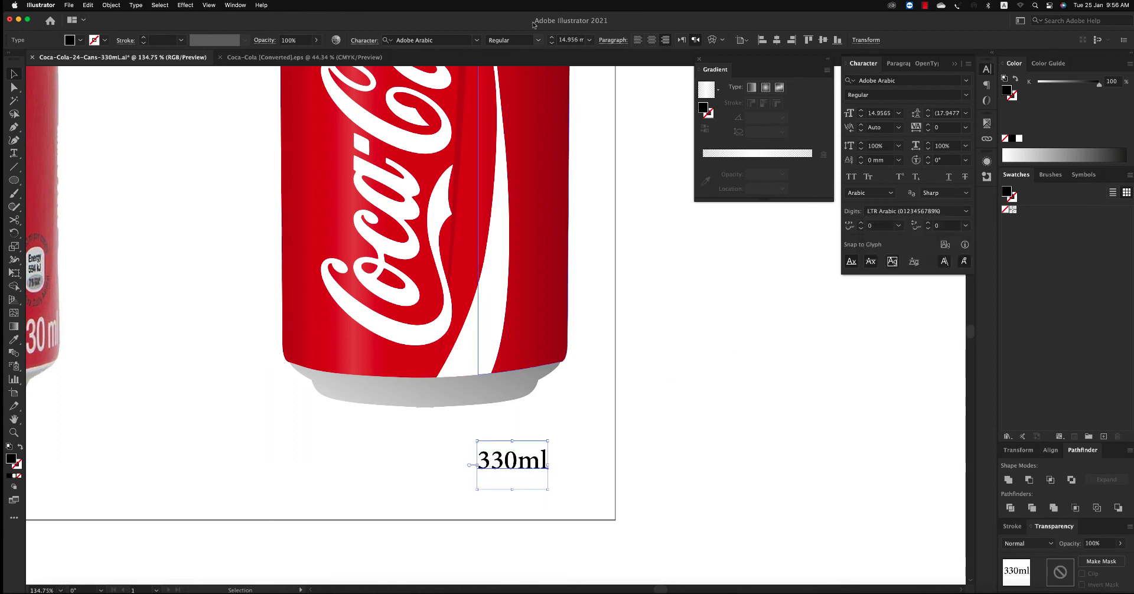
pyautogui.click(444, 37)
pyautogui.write('a')
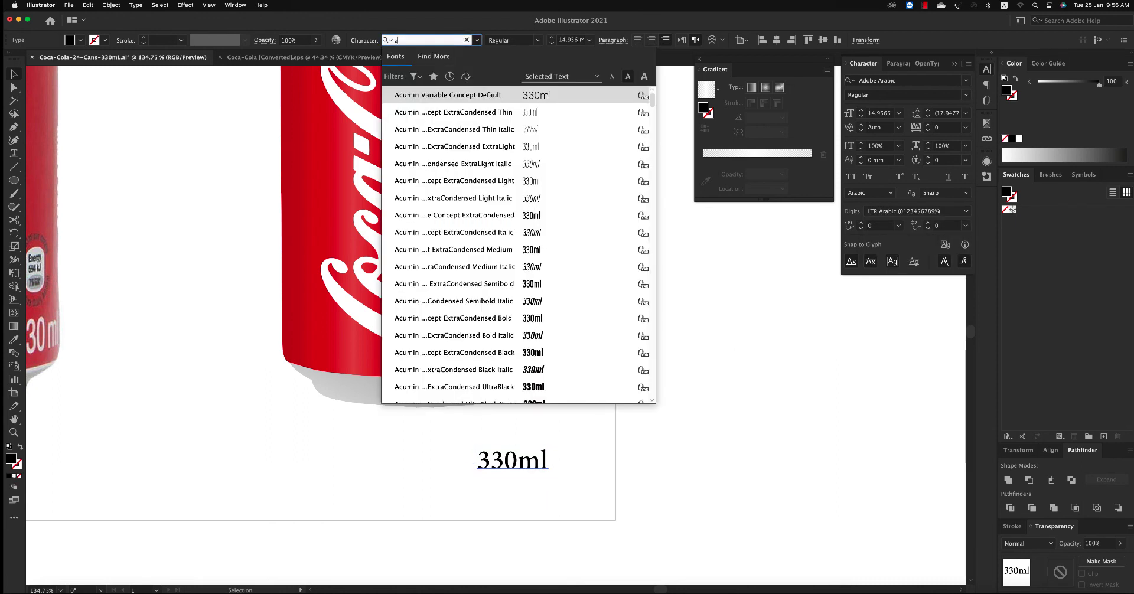
pyautogui.write('rial')
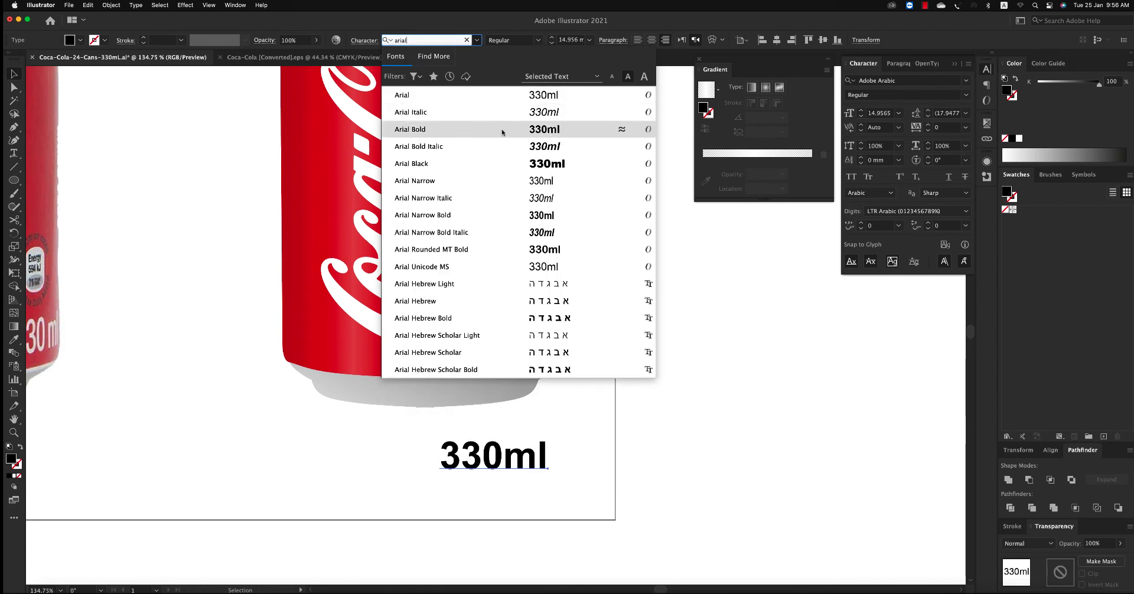
pyautogui.click(503, 128)
pyautogui.moveTo(512, 475)
pyautogui.mouseDown()
pyautogui.moveTo(575, 390)
pyautogui.moveTo(587, 344)
pyautogui.moveTo(576, 363)
pyautogui.mouseUp()
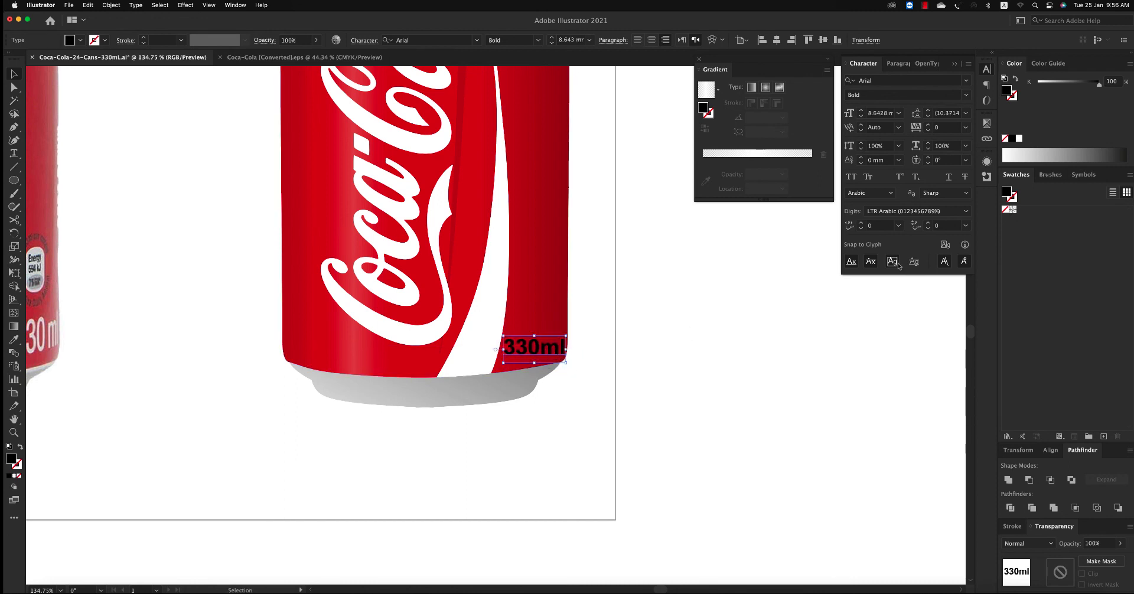
pyautogui.click(1019, 139)
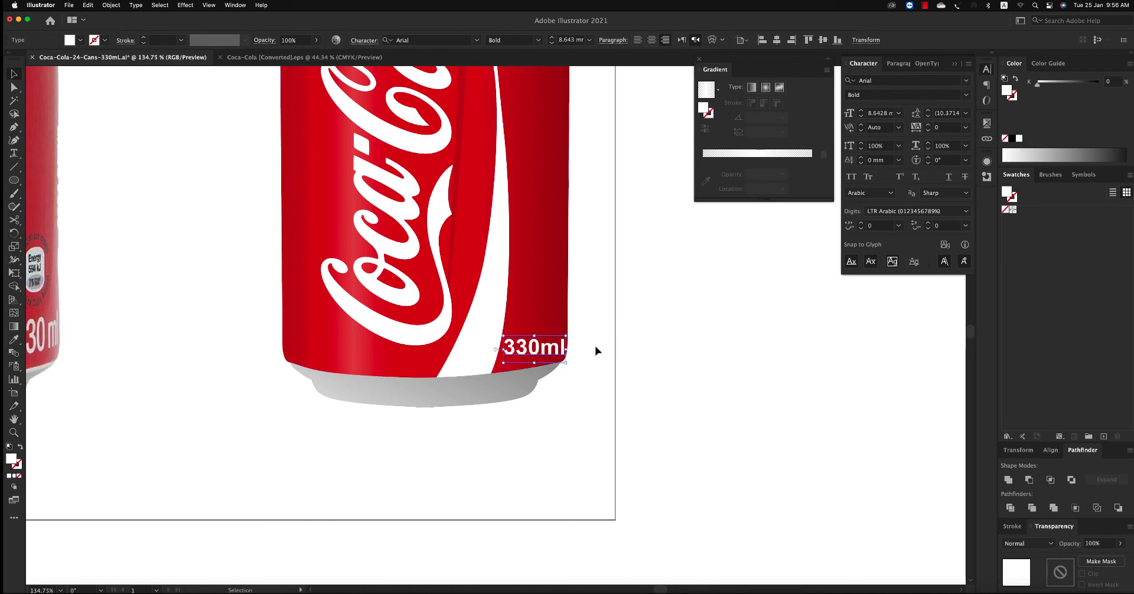
pyautogui.moveTo(466, 306); pyautogui.dragTo(653, 418)
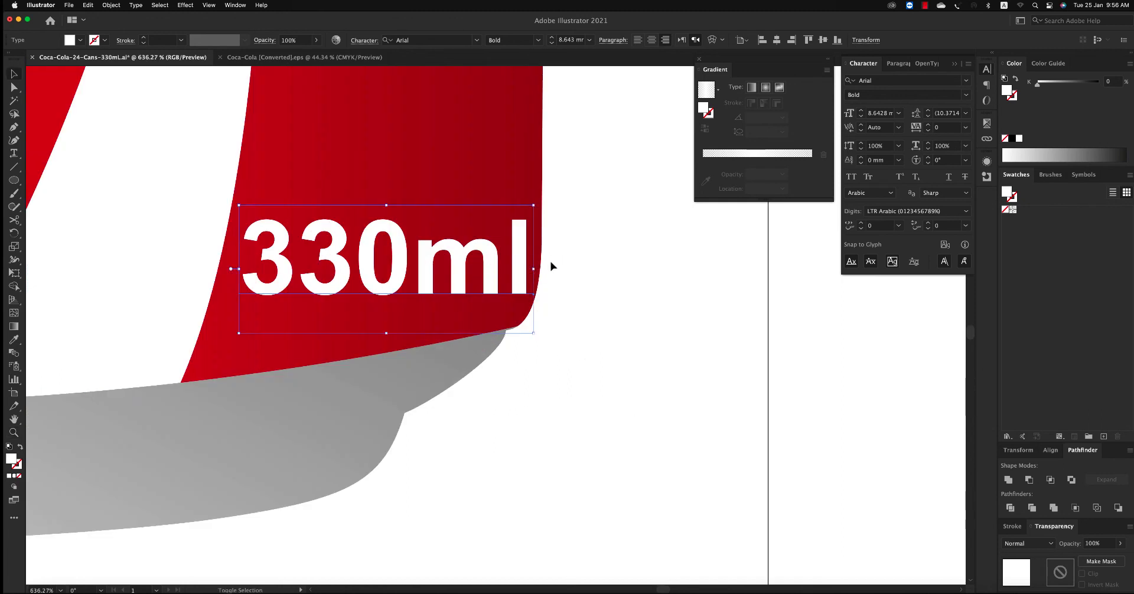
pyautogui.press('super+alt+shift+w')
# Step: Flatten the 330ml text's Arc warp to a -3% bend and apply it
pyautogui.click(530, 374)
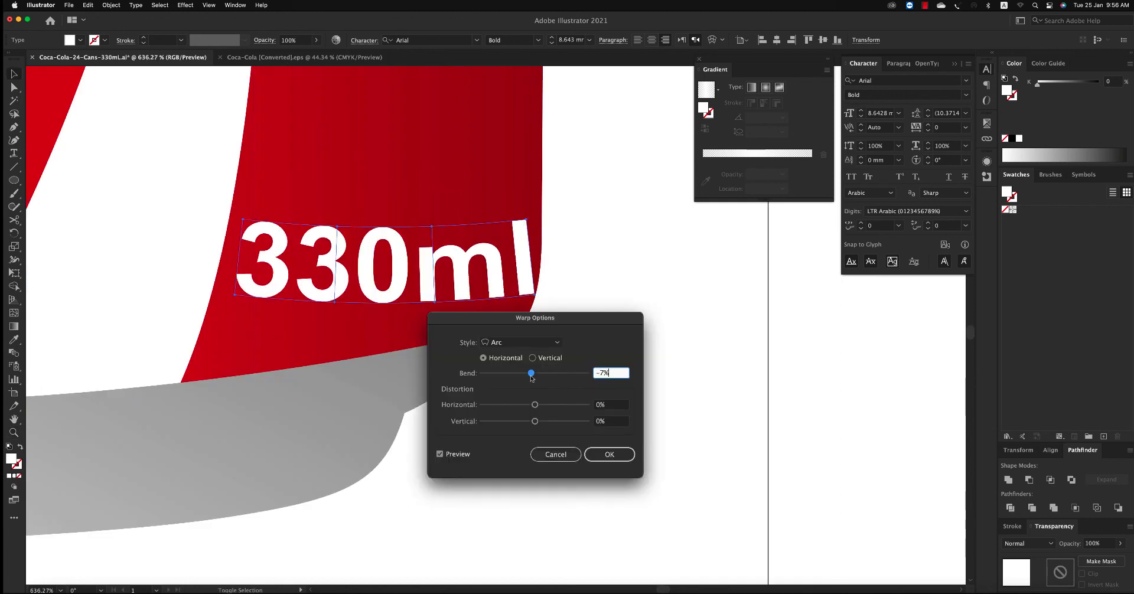
pyautogui.moveTo(535, 376); pyautogui.dragTo(533, 373)
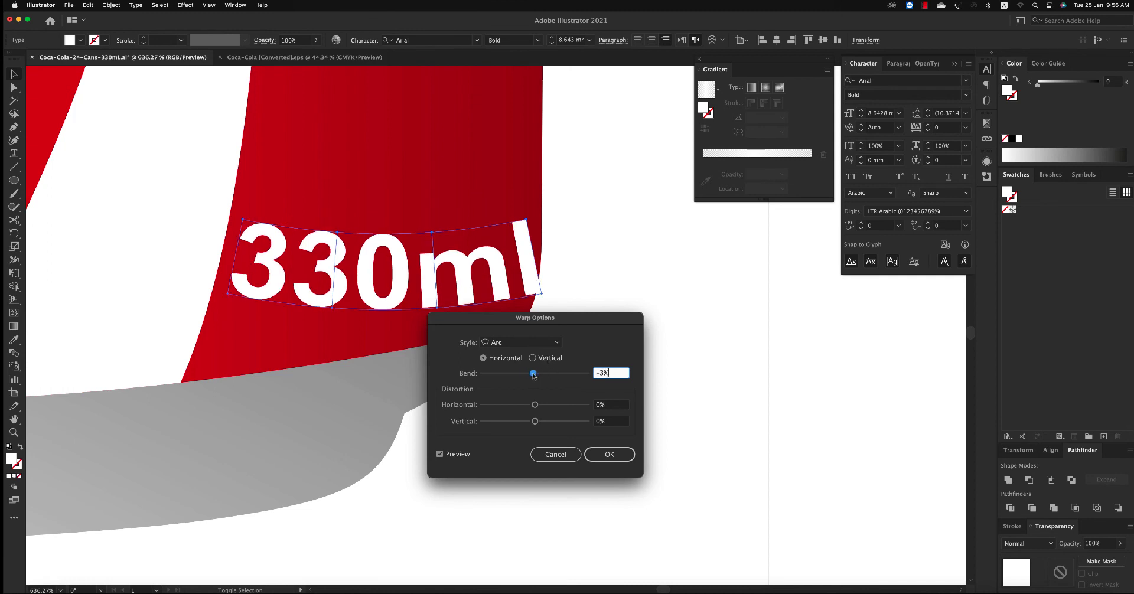
pyautogui.click(555, 343)
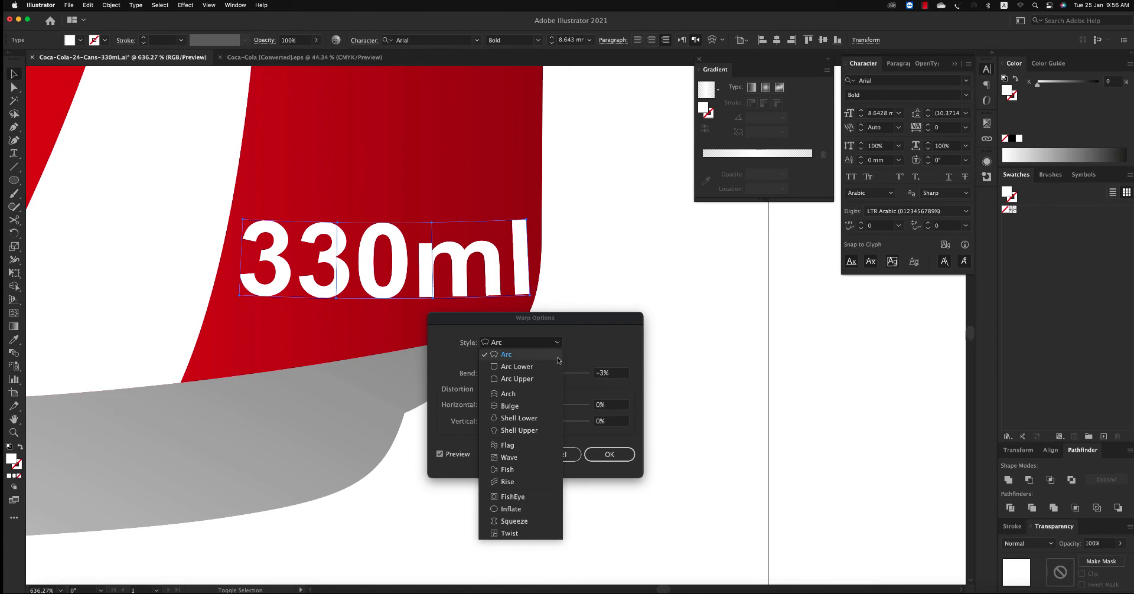
pyautogui.click(586, 356)
pyautogui.click(609, 454)
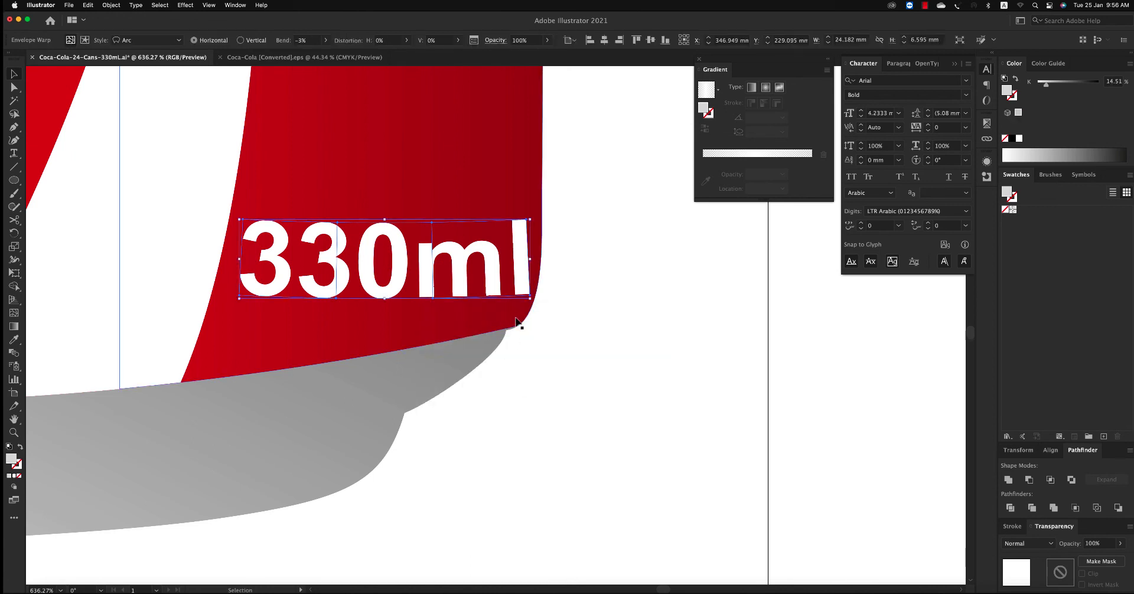
# Step: Tilt the 330ml text slightly, expand it into outlines, and lower its opacity to 42%
pyautogui.moveTo(532, 301); pyautogui.dragTo(534, 303)
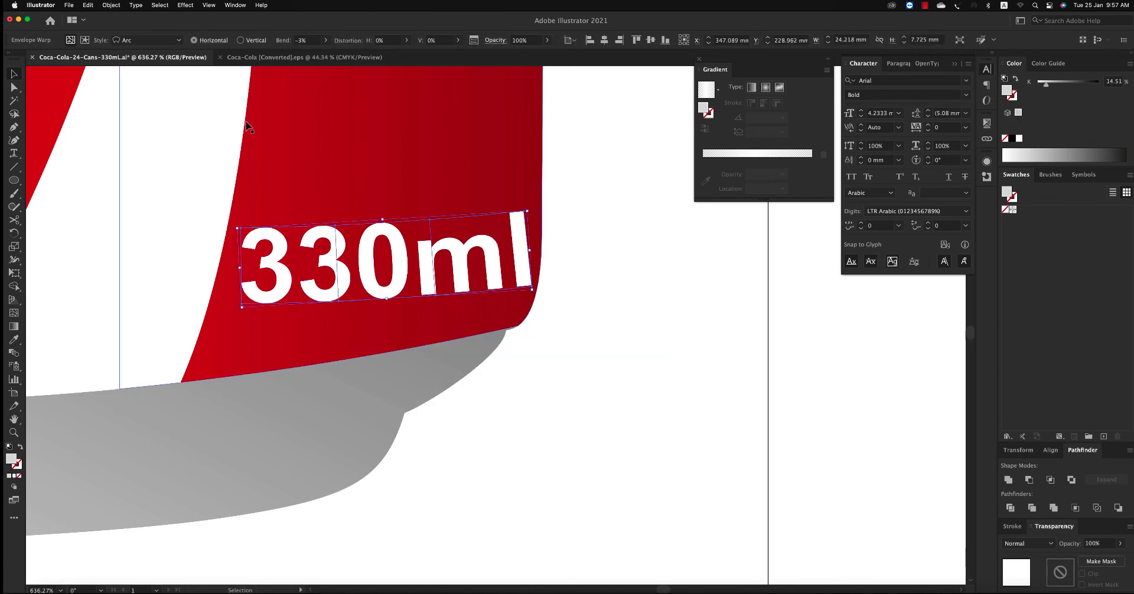
pyautogui.click(110, 5)
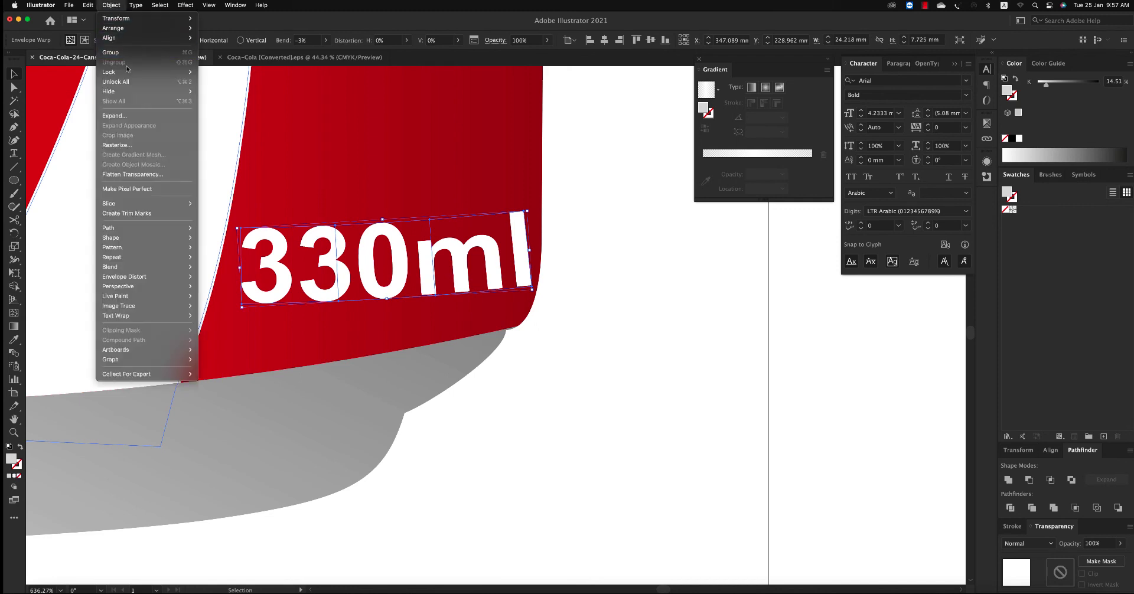
pyautogui.click(126, 116)
pyautogui.press('Return')
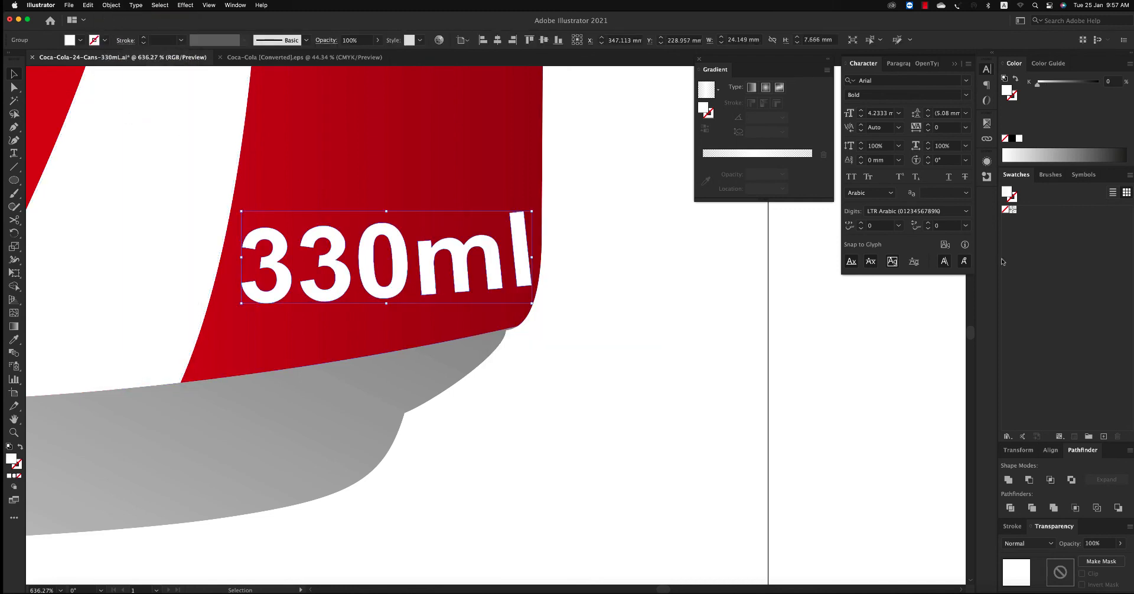
pyautogui.click(377, 40)
pyautogui.moveTo(376, 53); pyautogui.dragTo(356, 56)
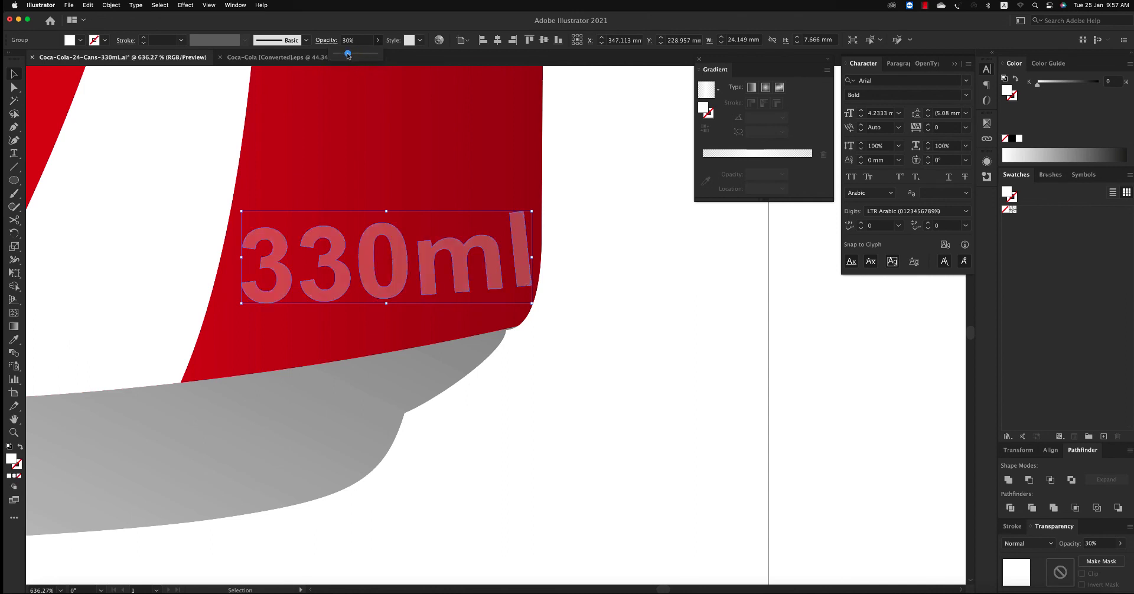
# Step: Free-distort the 330ml label's right corners so it follows the can's curved bottom
pyautogui.click(654, 244)
pyautogui.click(522, 259)
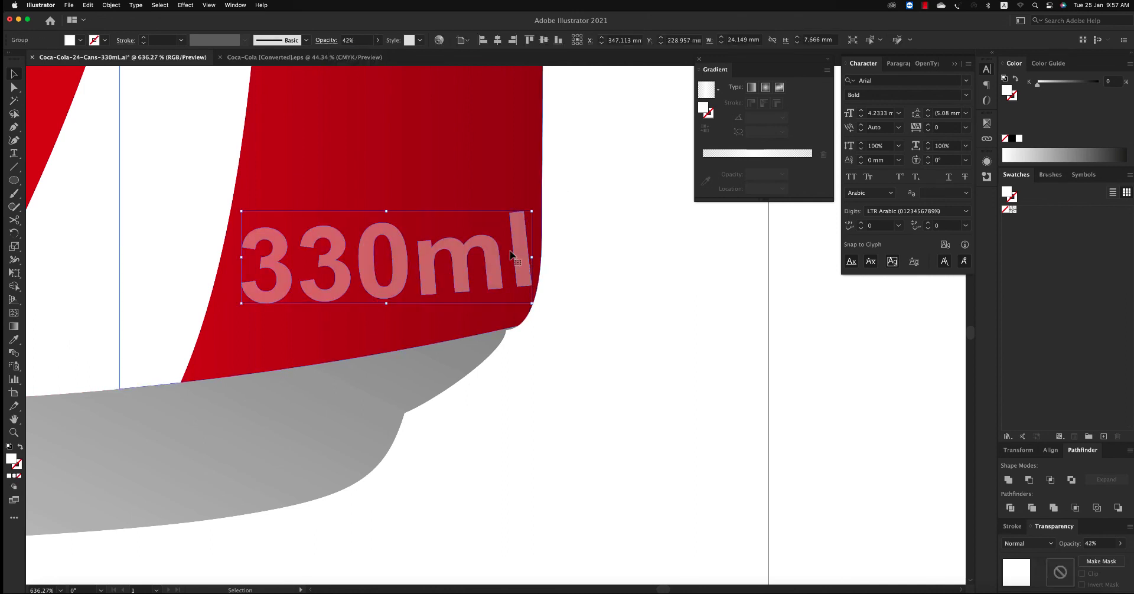
pyautogui.press('e')
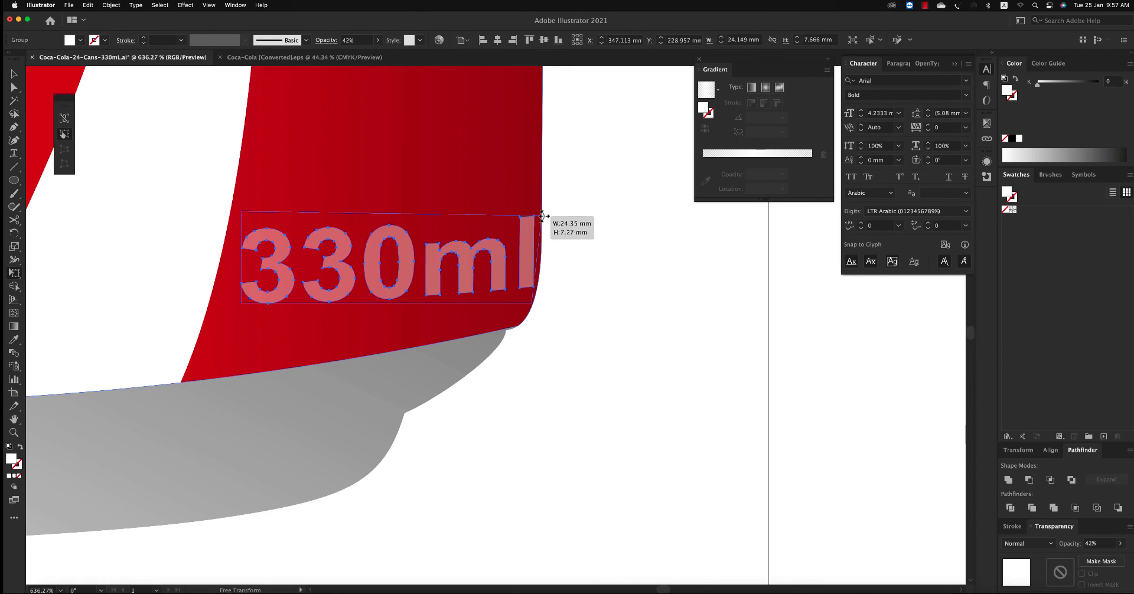
pyautogui.moveTo(539, 215); pyautogui.dragTo(543, 216)
pyautogui.moveTo(531, 306); pyautogui.dragTo(528, 307)
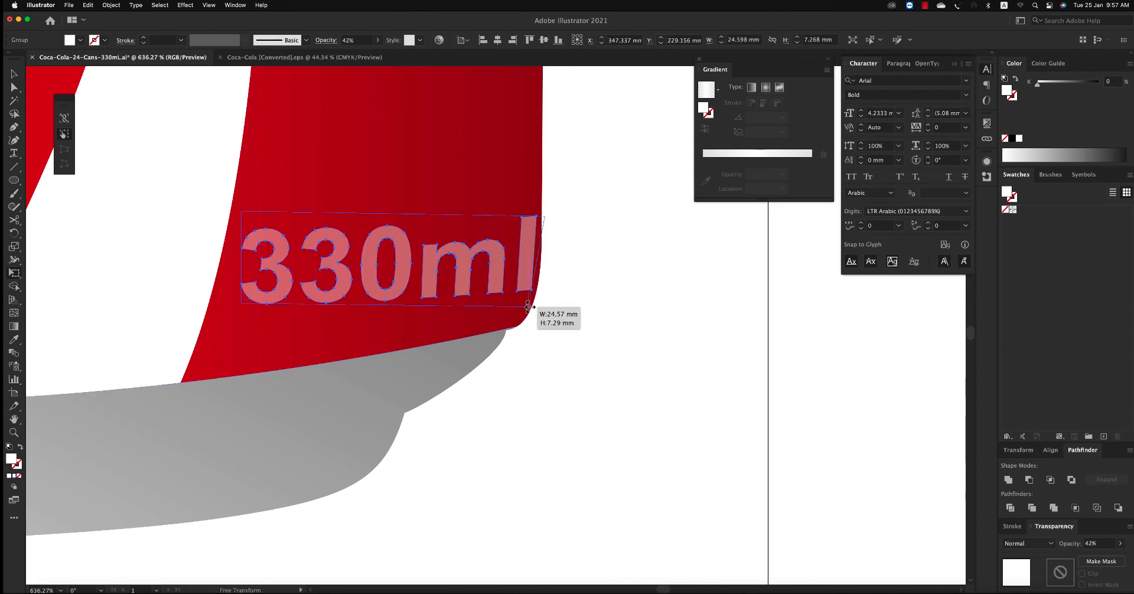
pyautogui.press('super+shift+a')
# Step: Zoom out to see both cans and delete the left reference can photo
pyautogui.press('z')
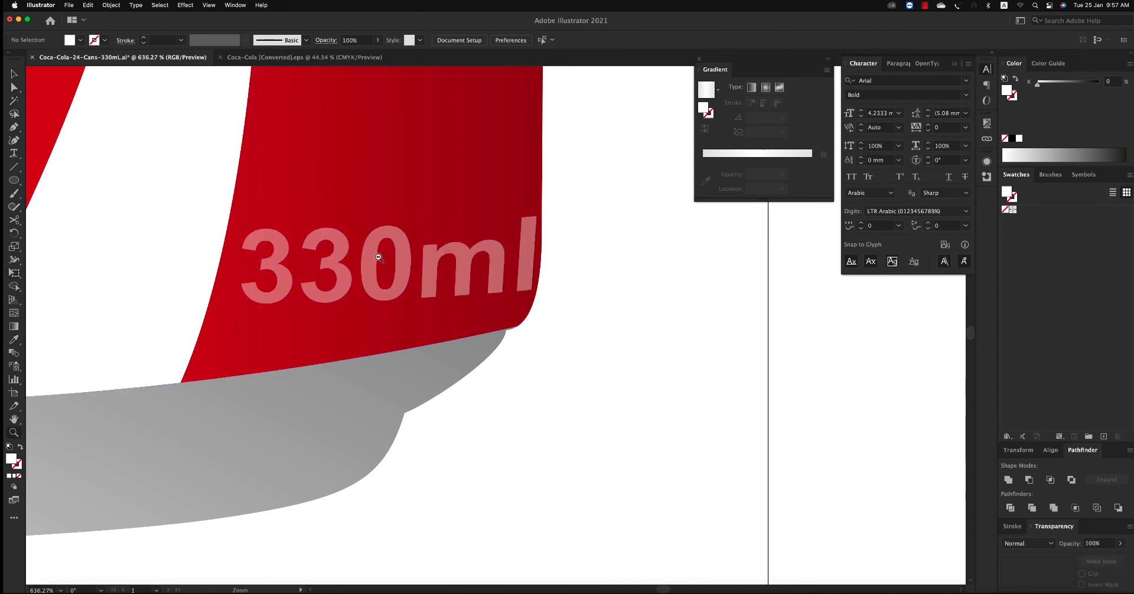
pyautogui.keyDown('alt'); pyautogui.click(379, 255); pyautogui.keyUp('alt')
pyautogui.keyDown('alt'); pyautogui.click(647, 337); pyautogui.keyUp('alt')
pyautogui.keyDown('alt'); pyautogui.click(647, 337); pyautogui.keyUp('alt')
pyautogui.keyDown('alt'); pyautogui.click(617, 382); pyautogui.keyUp('alt')
pyautogui.keyDown('alt'); pyautogui.click(556, 361); pyautogui.keyUp('alt')
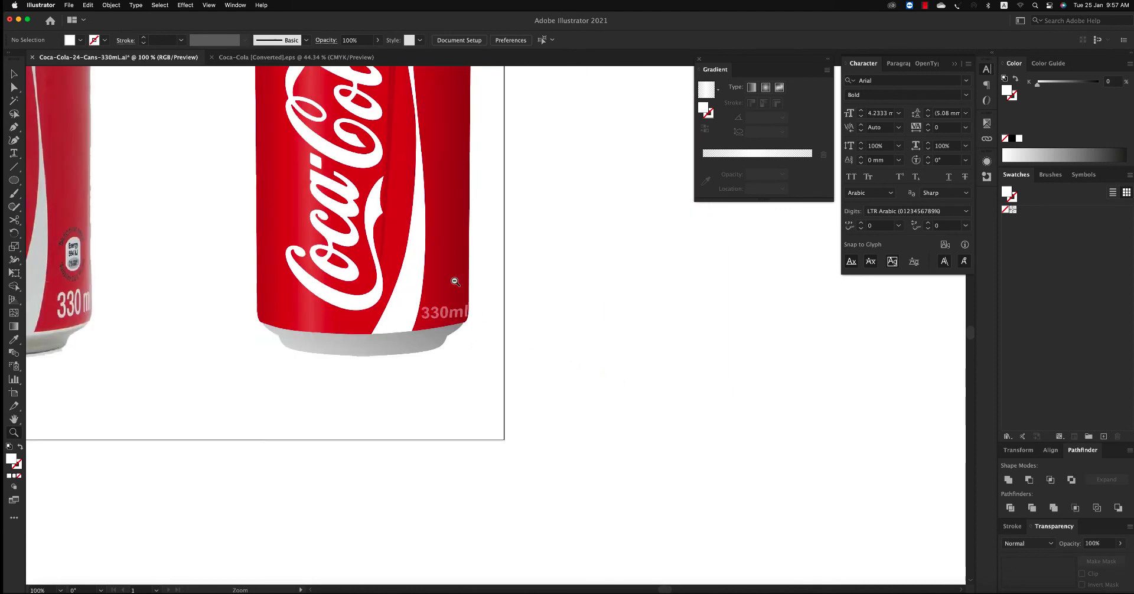
pyautogui.keyDown('alt'); pyautogui.click(473, 271); pyautogui.keyUp('alt')
pyautogui.keyDown('alt'); pyautogui.click(504, 263); pyautogui.keyUp('alt')
pyautogui.keyDown('alt'); pyautogui.click(506, 263); pyautogui.keyUp('alt')
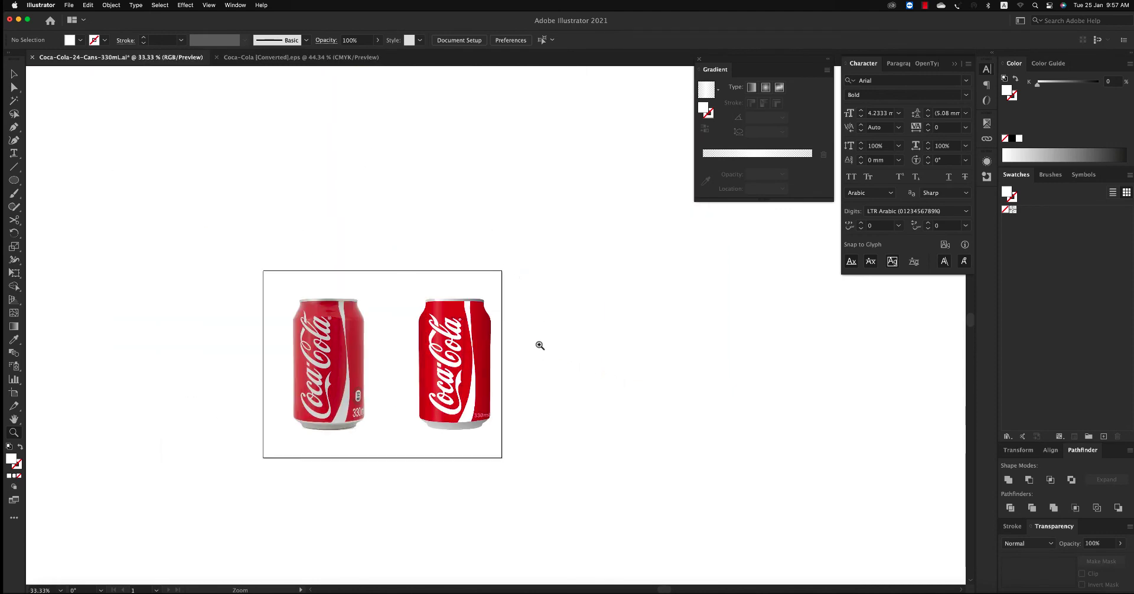
pyautogui.press('v')
pyautogui.click(339, 353)
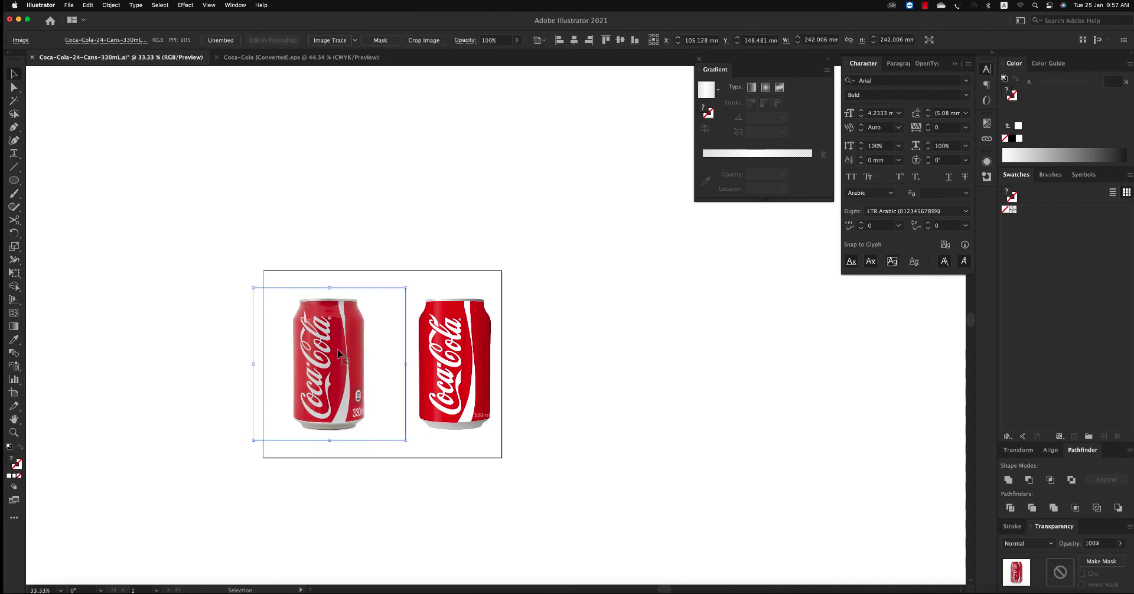
pyautogui.press('Delete')
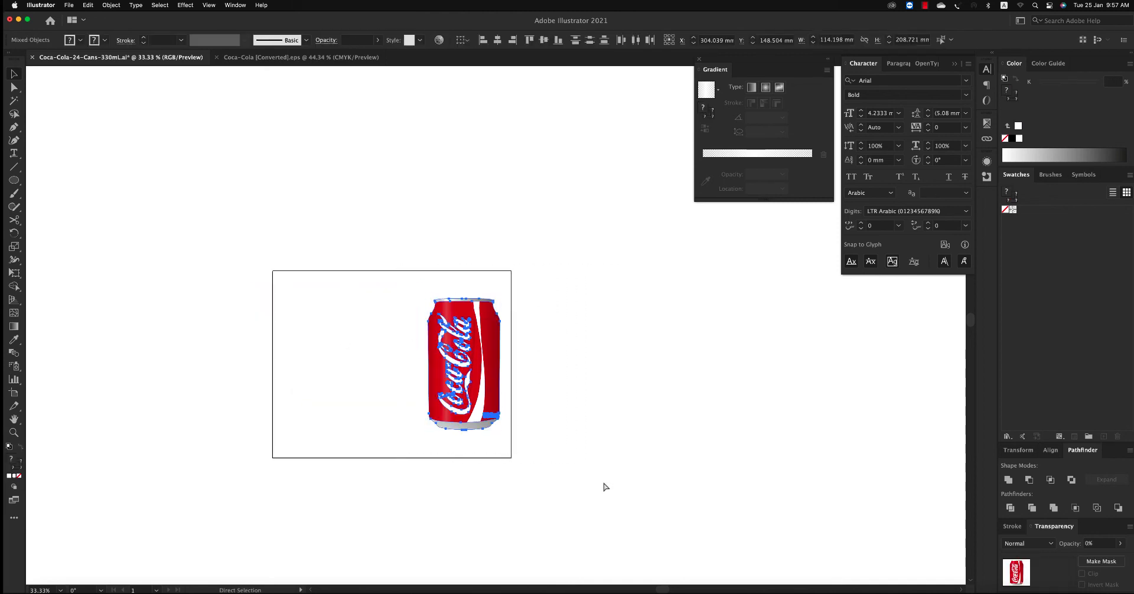
# Step: Move the vector can to the artboard centre and zoom in on the artboard
pyautogui.moveTo(472, 372); pyautogui.dragTo(402, 374)
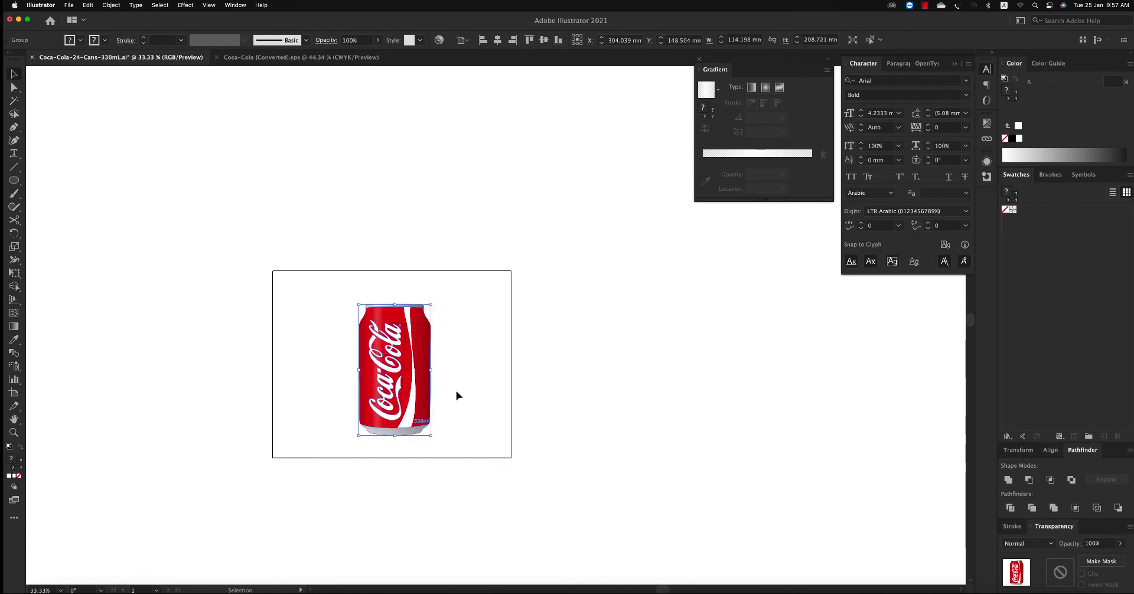
pyautogui.click(477, 393)
pyautogui.press('z')
pyautogui.moveTo(209, 237); pyautogui.dragTo(599, 507)
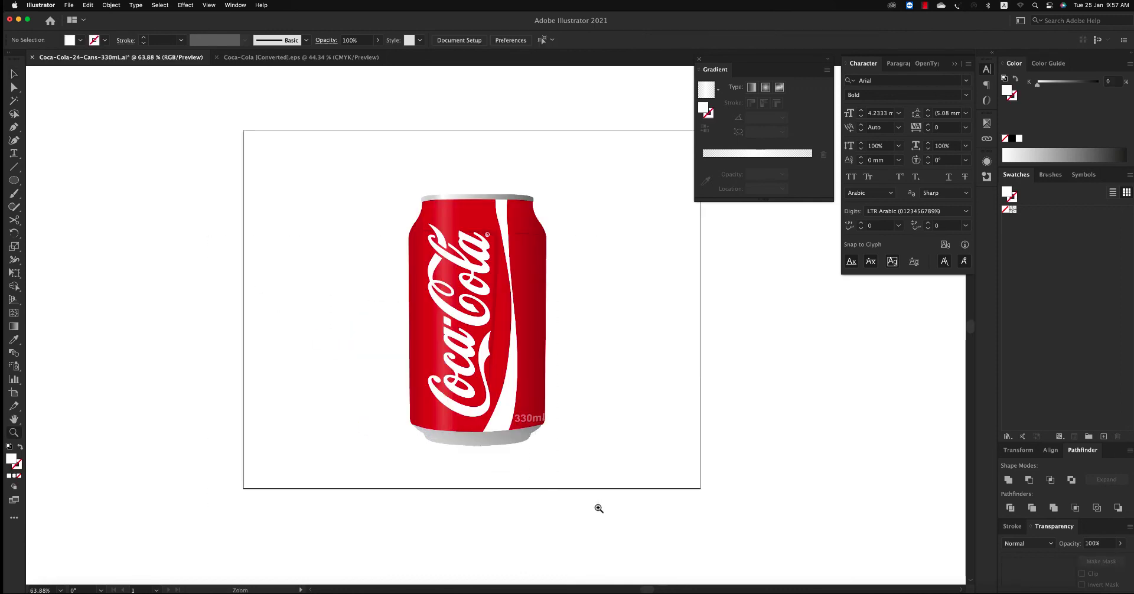
# Step: Draw an artboard-sized rectangle behind the can and fill it with the can's red
pyautogui.press('m')
pyautogui.moveTo(243, 130); pyautogui.dragTo(702, 487)
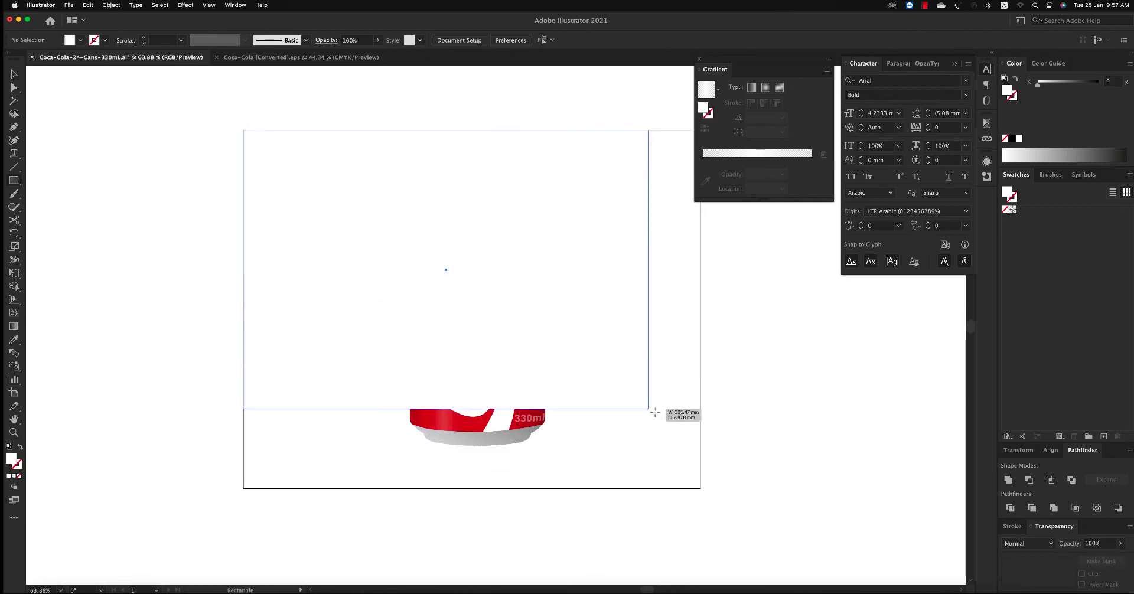
pyautogui.scroll(-1, 705, 488)
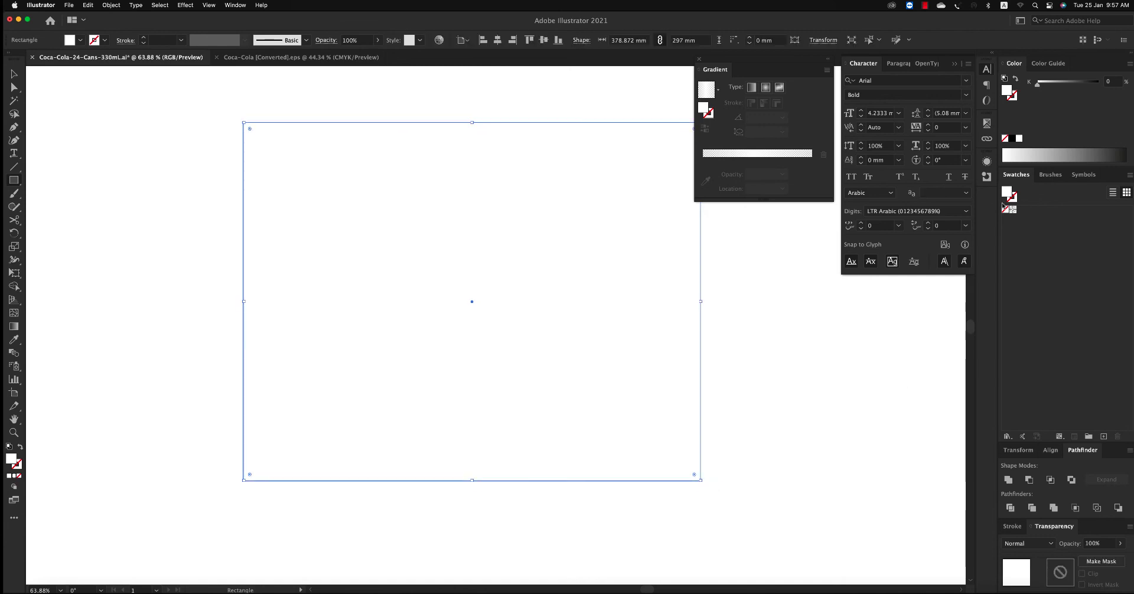
pyautogui.hotkey('ctrl', 'shift', '[')
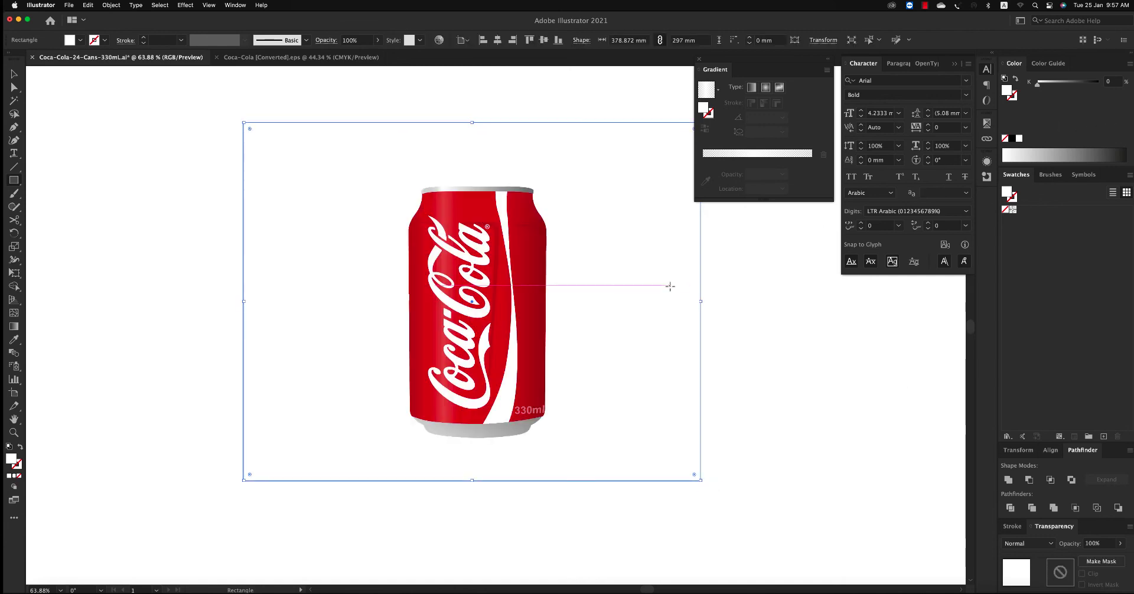
pyautogui.press('i')
pyautogui.click(491, 217)
pyautogui.hotkey('ctrl', '-')
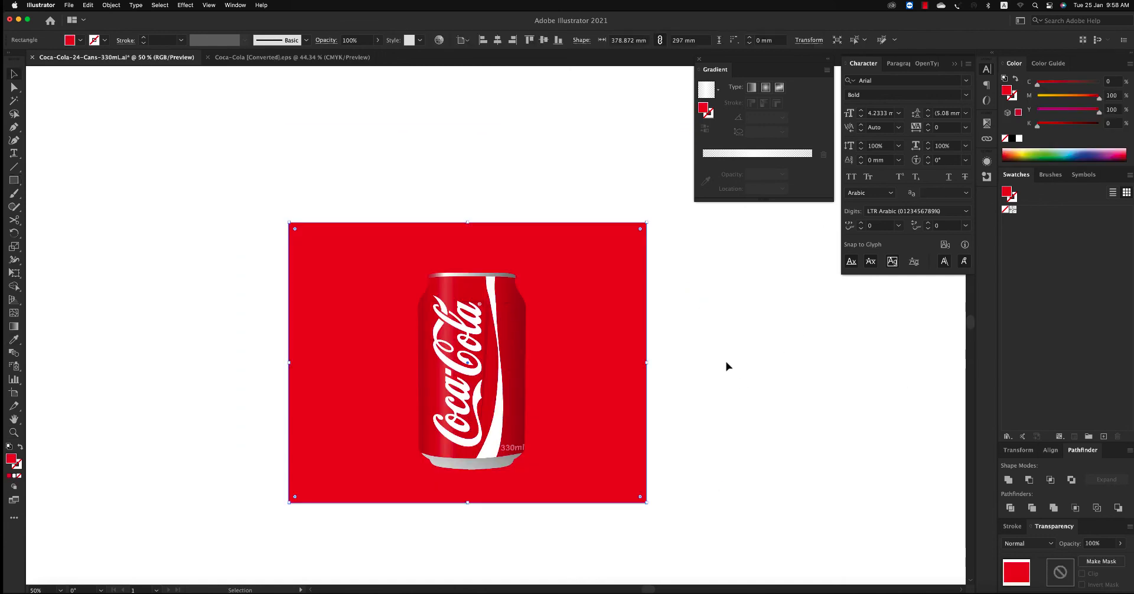
pyautogui.hotkey('ctrl', 'shift', 'a')
pyautogui.press('z')
pyautogui.keyDown('alt'); pyautogui.click(572, 300); pyautogui.keyUp('alt')
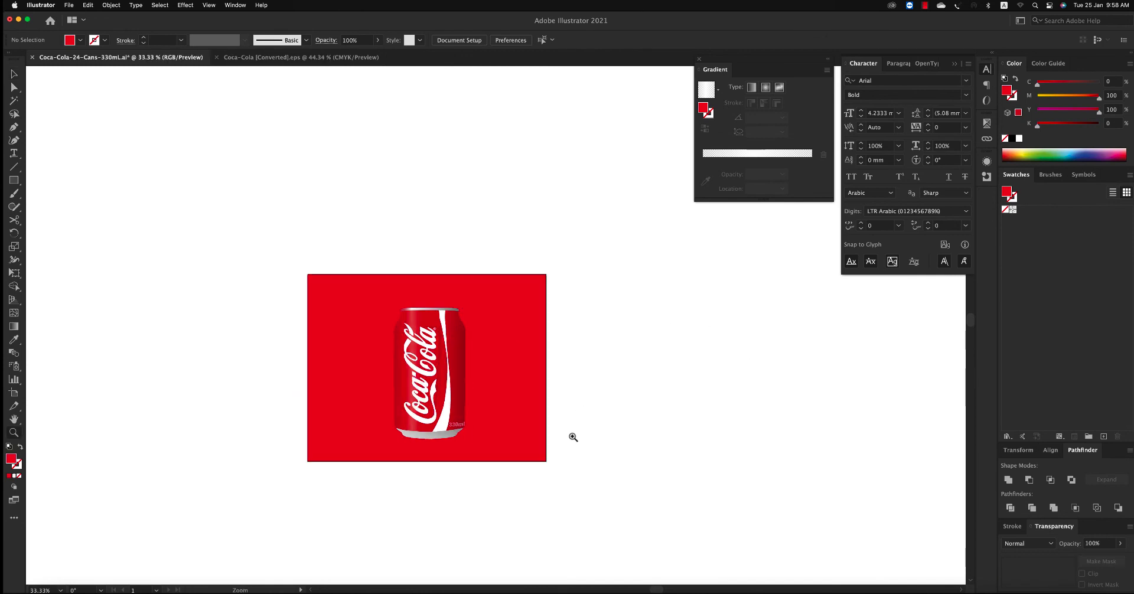
pyautogui.press('v')
pyautogui.click(425, 390)
pyautogui.click(685, 374)
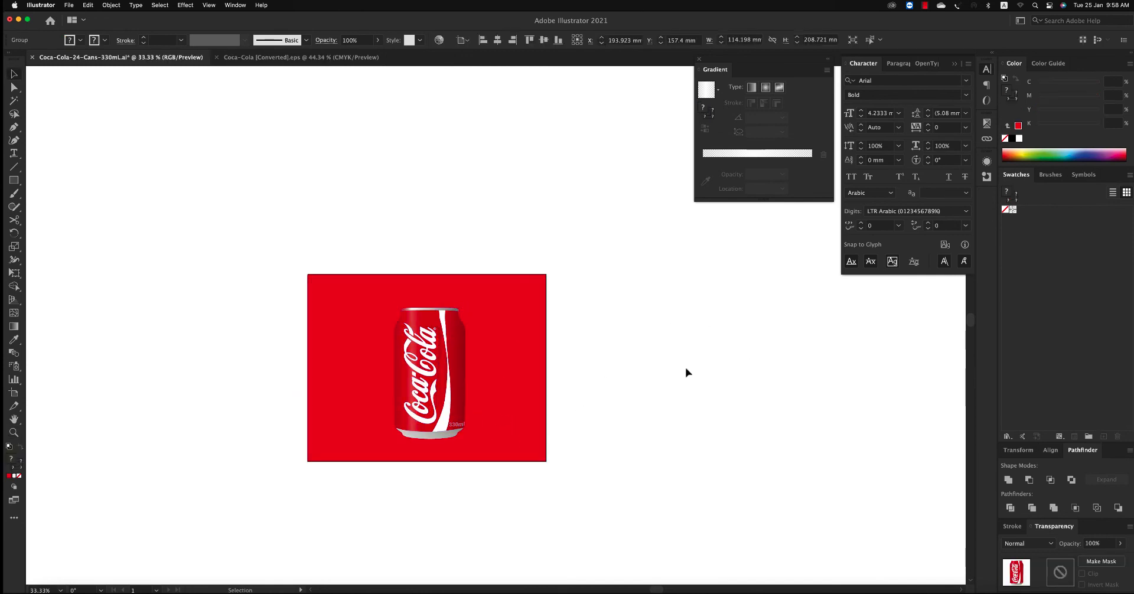
# Step: Inside the can group, raise the 330ml text's opacity to 91%
pyautogui.press('z')
pyautogui.moveTo(462, 399); pyautogui.dragTo(503, 430)
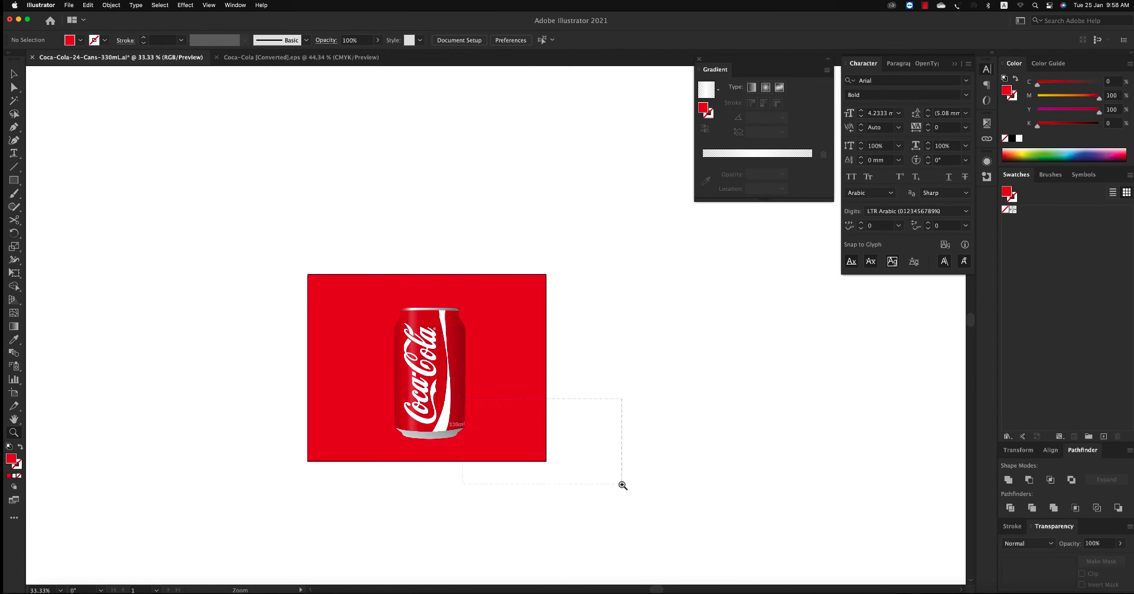
pyautogui.moveTo(623, 484); pyautogui.dragTo(623, 485)
pyautogui.keyDown('alt'); pyautogui.click(290, 291); pyautogui.keyUp('alt')
pyautogui.keyDown('alt'); pyautogui.click(291, 291); pyautogui.keyUp('alt')
pyautogui.keyDown('alt'); pyautogui.click(351, 289); pyautogui.keyUp('alt')
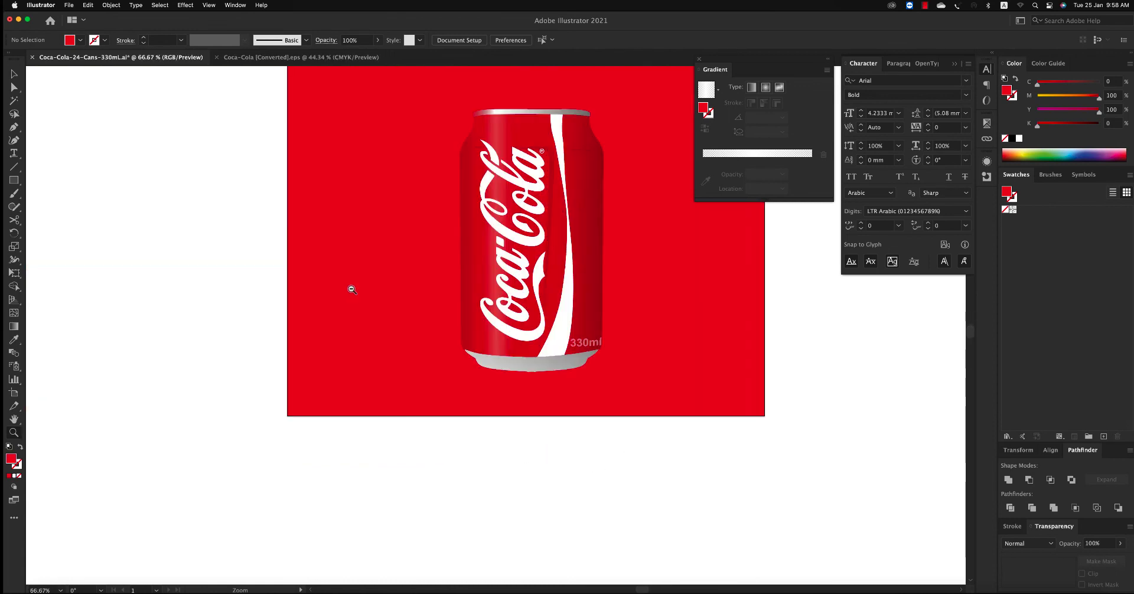
pyautogui.keyDown('alt'); pyautogui.click(503, 349); pyautogui.keyUp('alt')
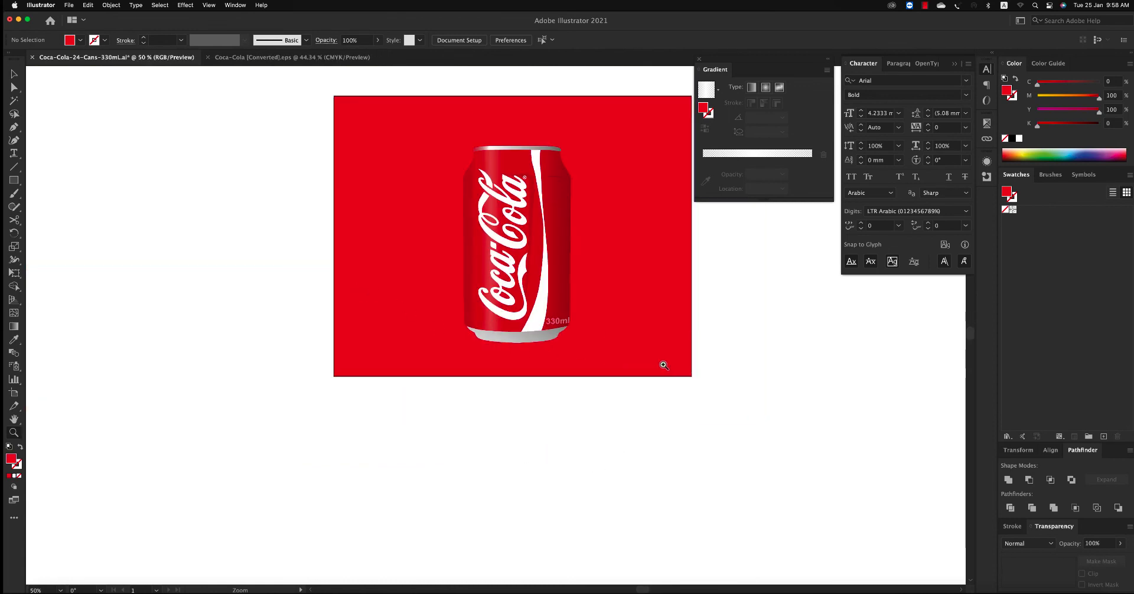
pyautogui.click(567, 326)
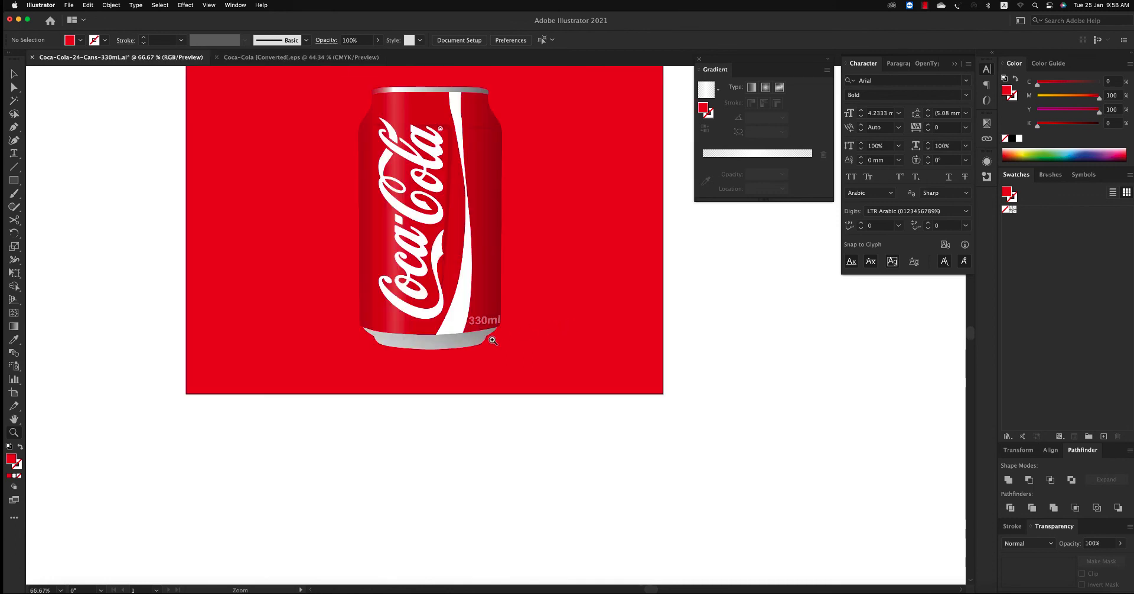
pyautogui.press('v')
pyautogui.doubleClick(484, 321)
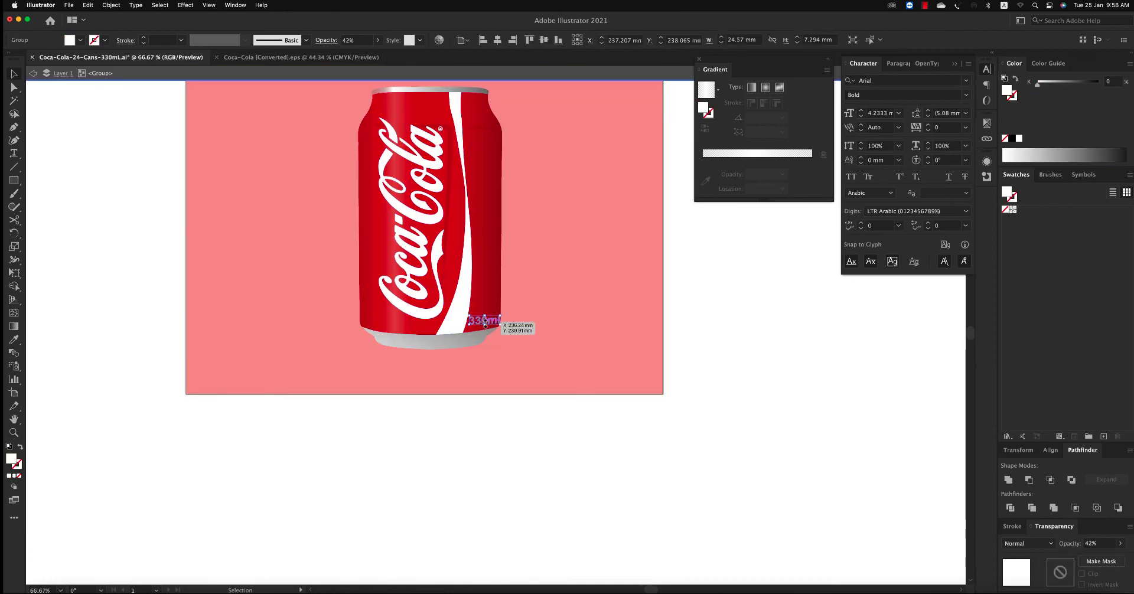
pyautogui.click(377, 41)
pyautogui.moveTo(355, 54); pyautogui.dragTo(372, 54)
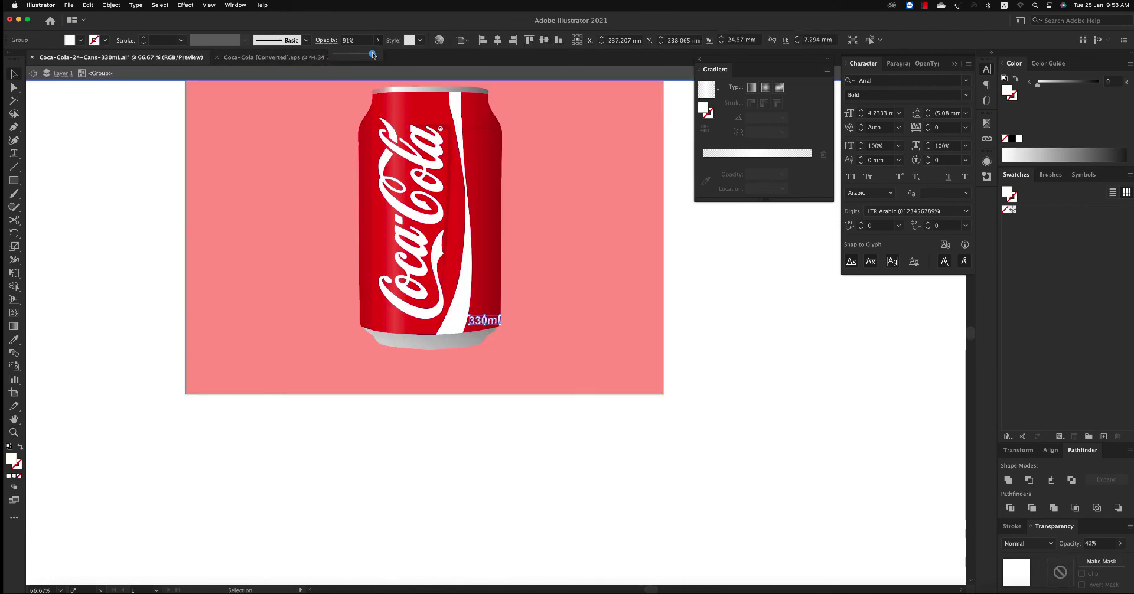
pyautogui.click(794, 287)
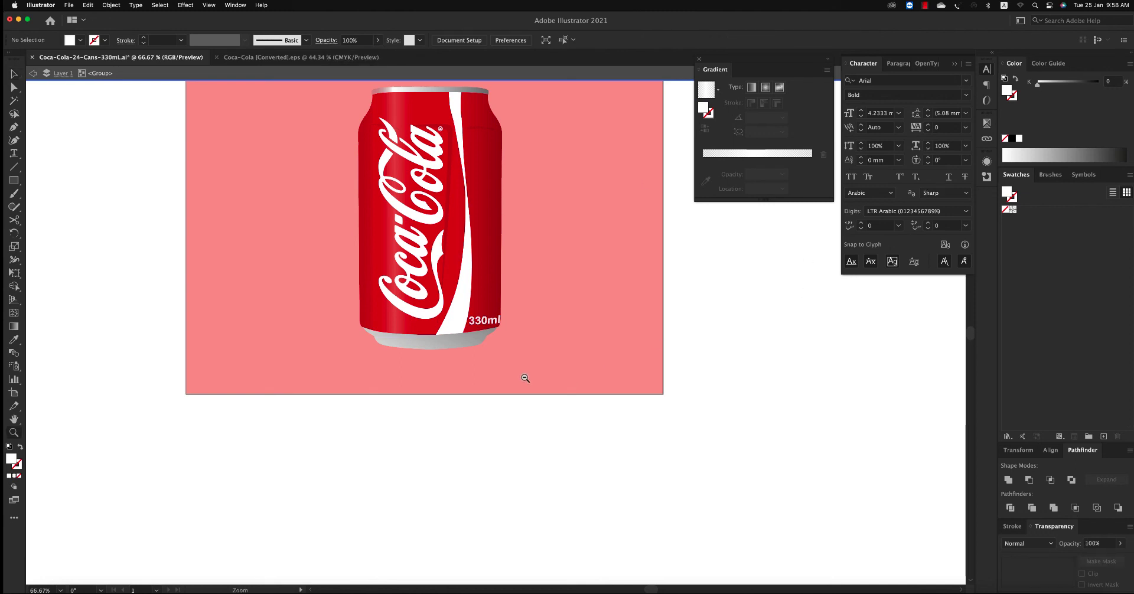
# Step: Leave the can group and zoom so the artboard fills the view
pyautogui.hotkey('ctrl', '-')
pyautogui.press('z')
pyautogui.keyDown('alt'); pyautogui.click(600, 387); pyautogui.keyUp('alt')
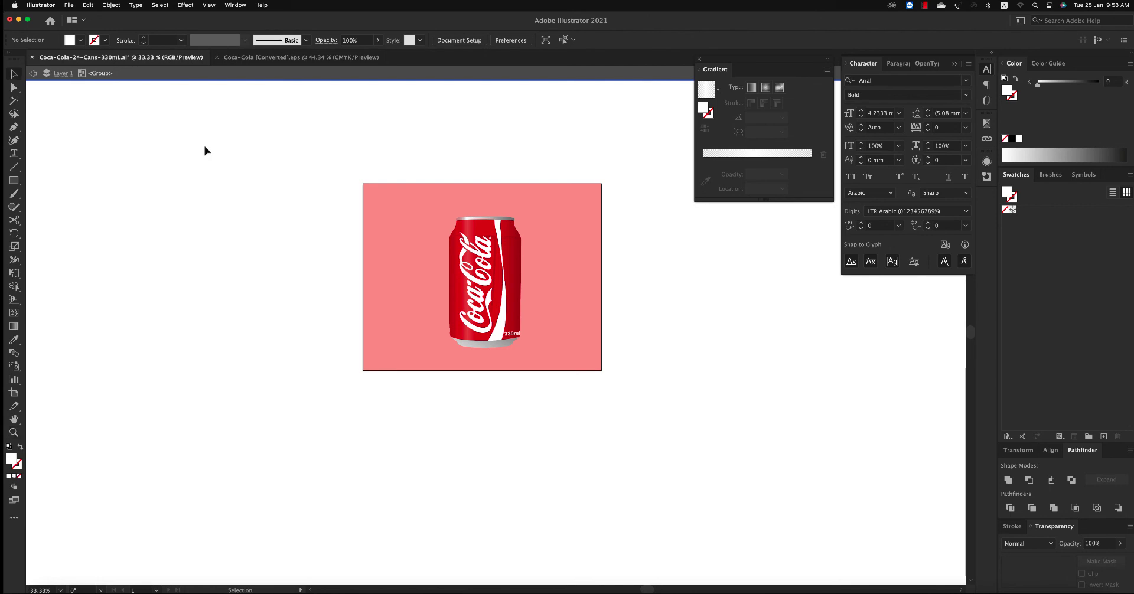
pyautogui.press('Escape')
pyautogui.moveTo(340, 171); pyautogui.dragTo(660, 367)
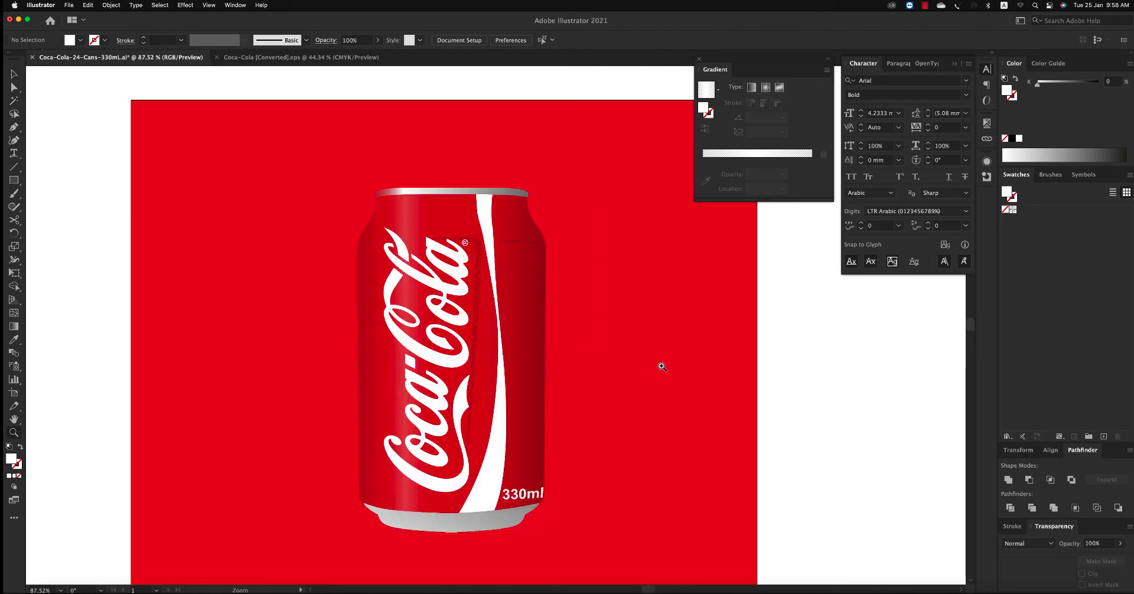
# Step: Direct-select the multiply shading path beside the white swoosh and lower its opacity
pyautogui.press('a')
pyautogui.click(482, 260)
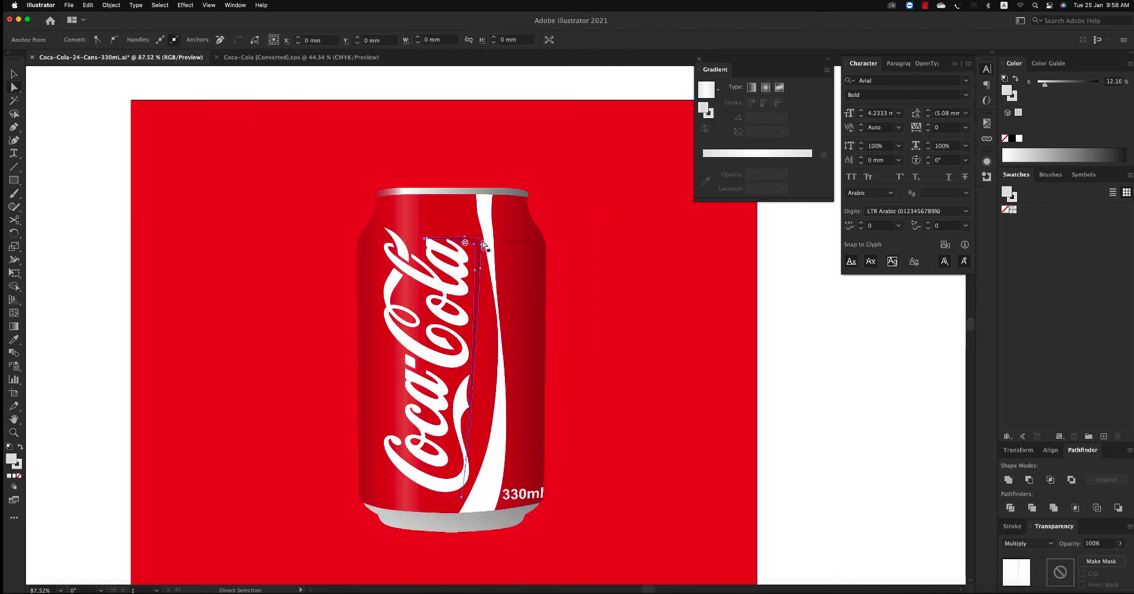
pyautogui.click(817, 325)
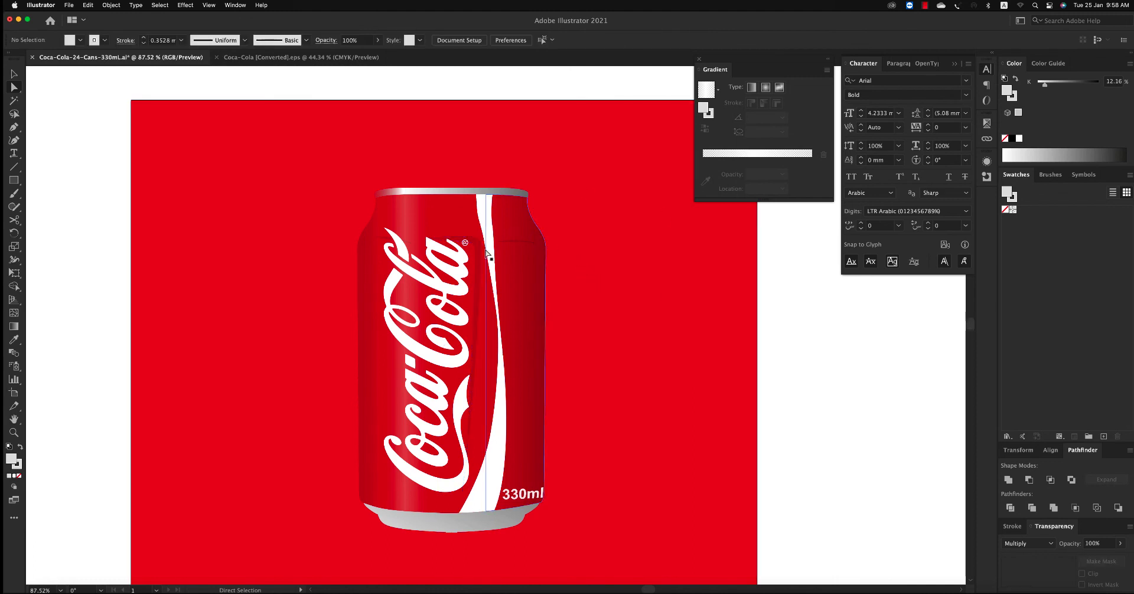
pyautogui.click(478, 247)
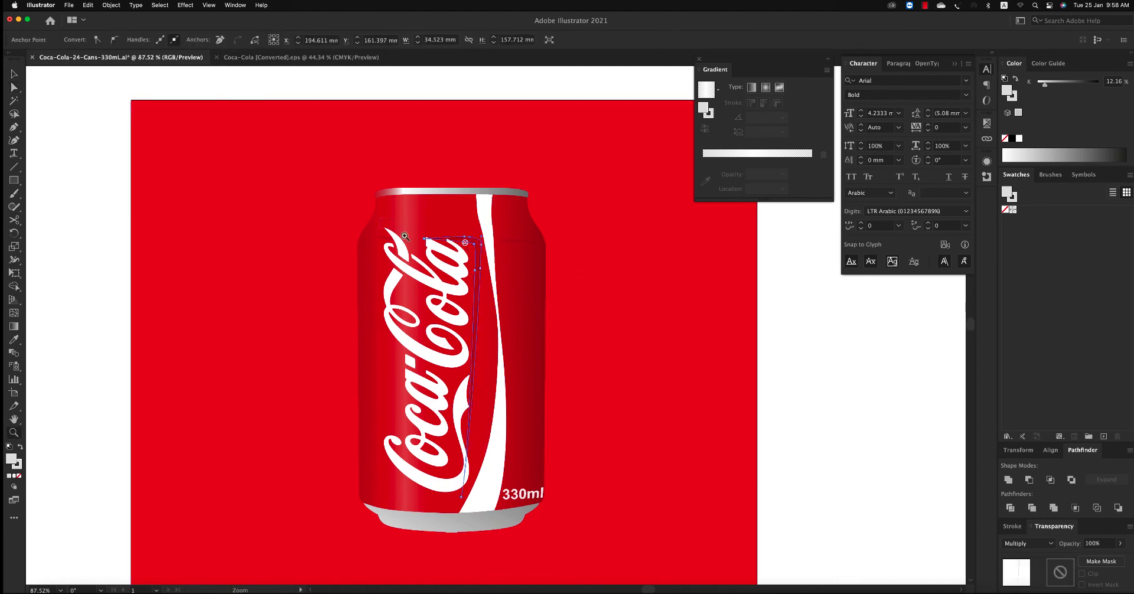
pyautogui.scroll(5, 481, 248)
pyautogui.click(474, 235)
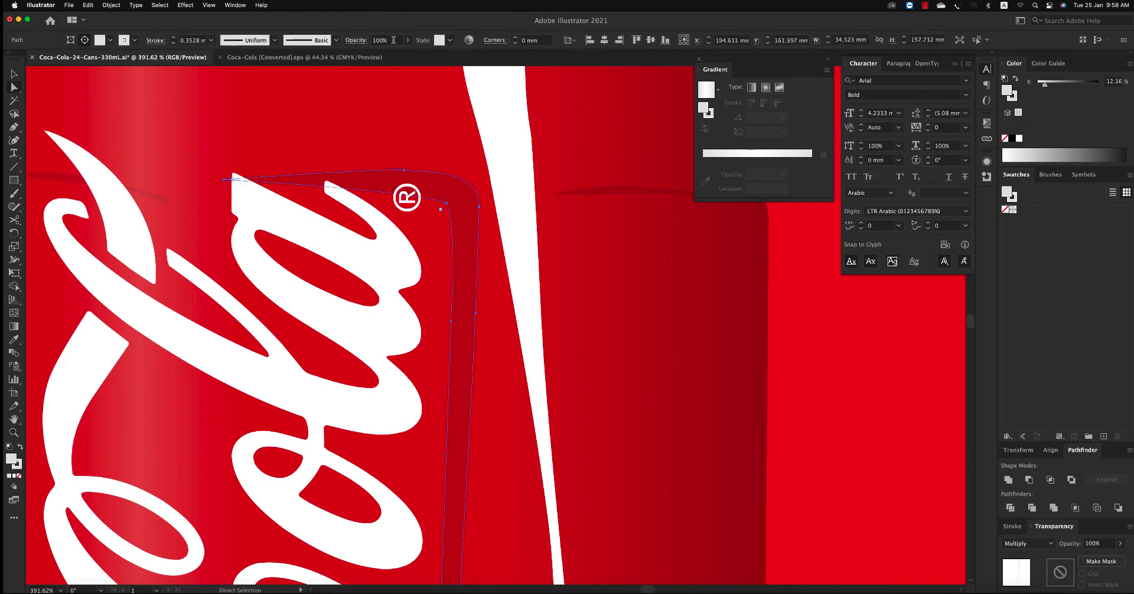
pyautogui.click(408, 40)
pyautogui.click(384, 54)
# Step: Confirm the shading path sits at 64% opacity and zoom back out to 50%
pyautogui.click(499, 229)
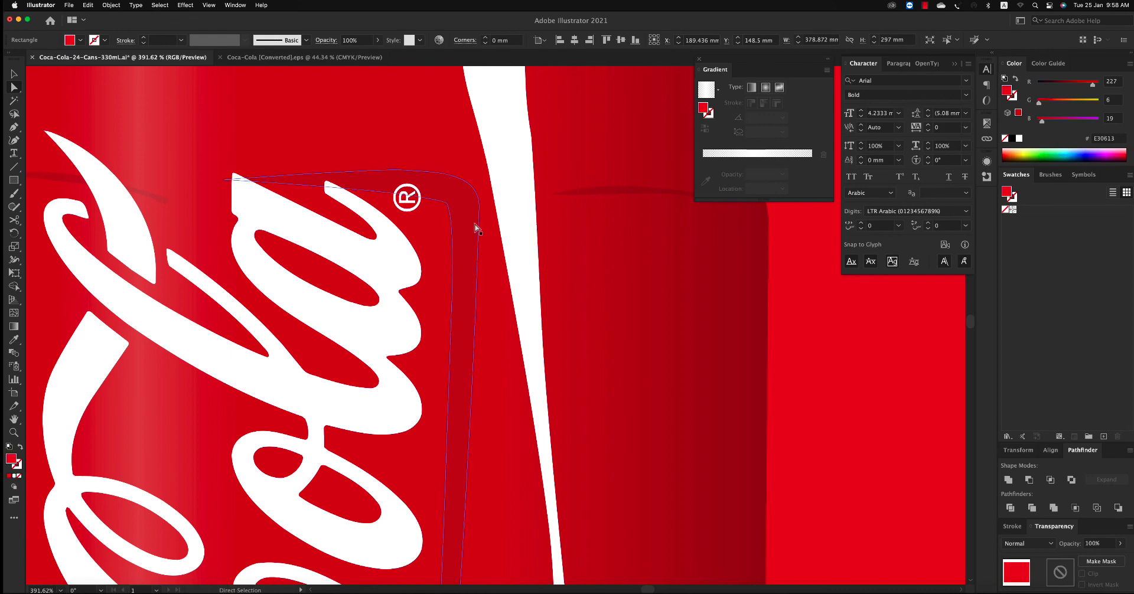
pyautogui.keyDown('shift'); pyautogui.click(493, 124); pyautogui.keyUp('shift')
pyautogui.click(406, 41)
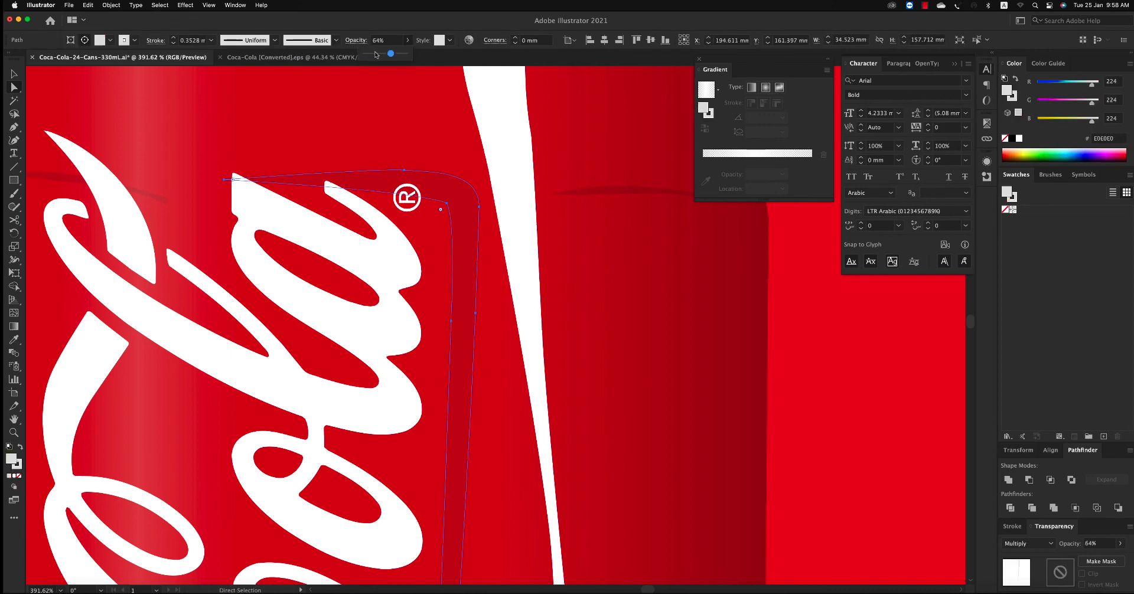
pyautogui.click(463, 177)
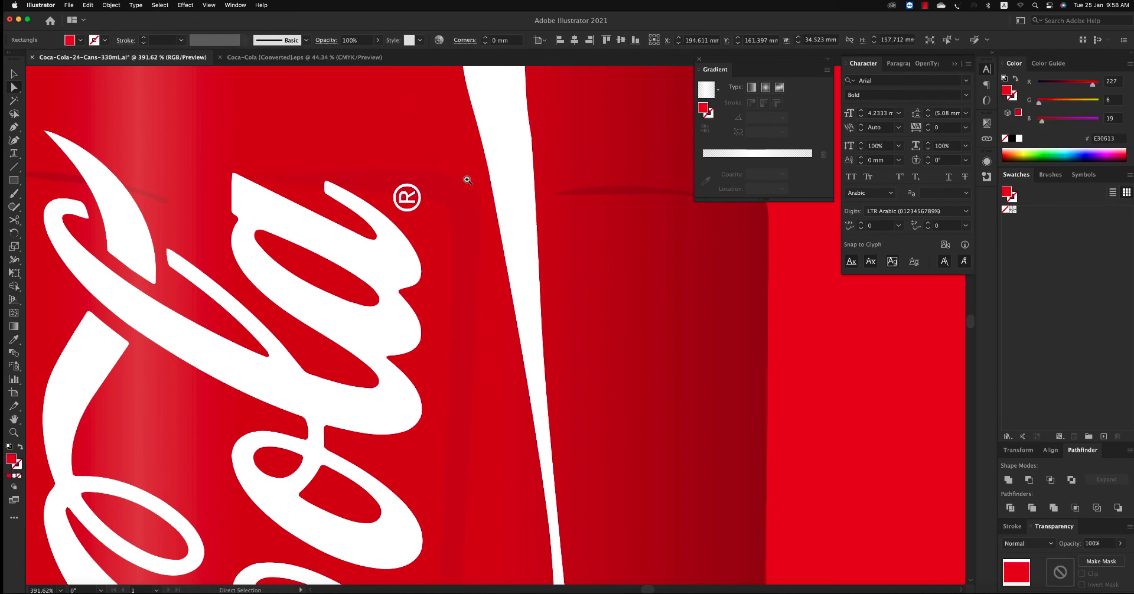
pyautogui.press('z')
pyautogui.keyDown('alt'); pyautogui.click(473, 236); pyautogui.keyUp('alt')
pyautogui.keyDown('alt'); pyautogui.click(473, 237); pyautogui.keyUp('alt')
pyautogui.keyDown('alt'); pyautogui.click(541, 314); pyautogui.keyUp('alt')
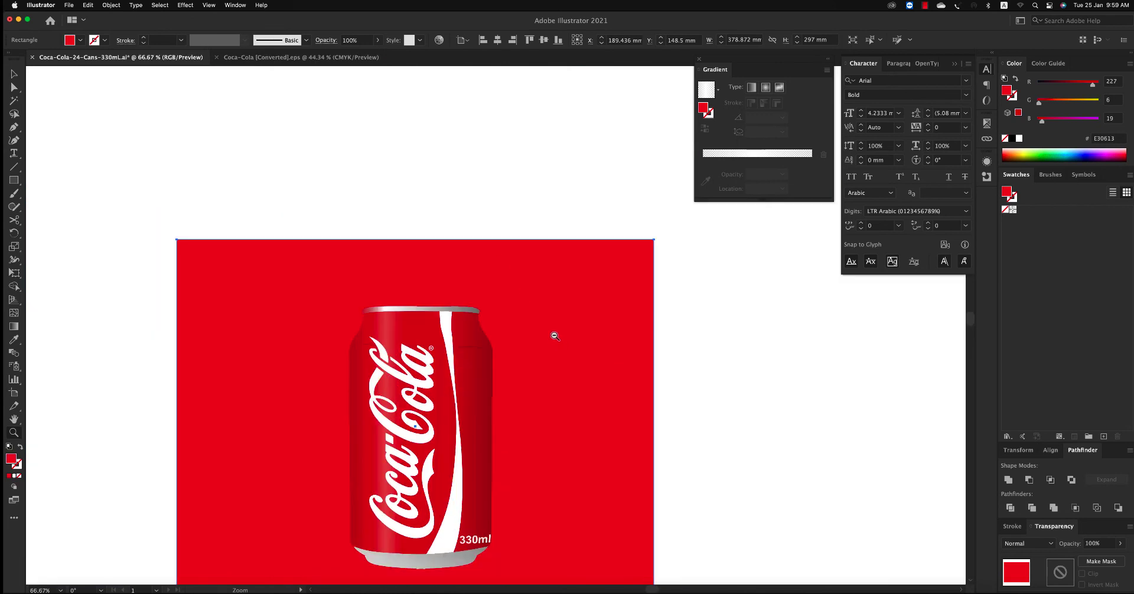
pyautogui.keyDown('alt'); pyautogui.click(549, 339); pyautogui.keyUp('alt')
# Step: Save the can artwork with File > Save, leaving the can photo document showing
pyautogui.press('v')
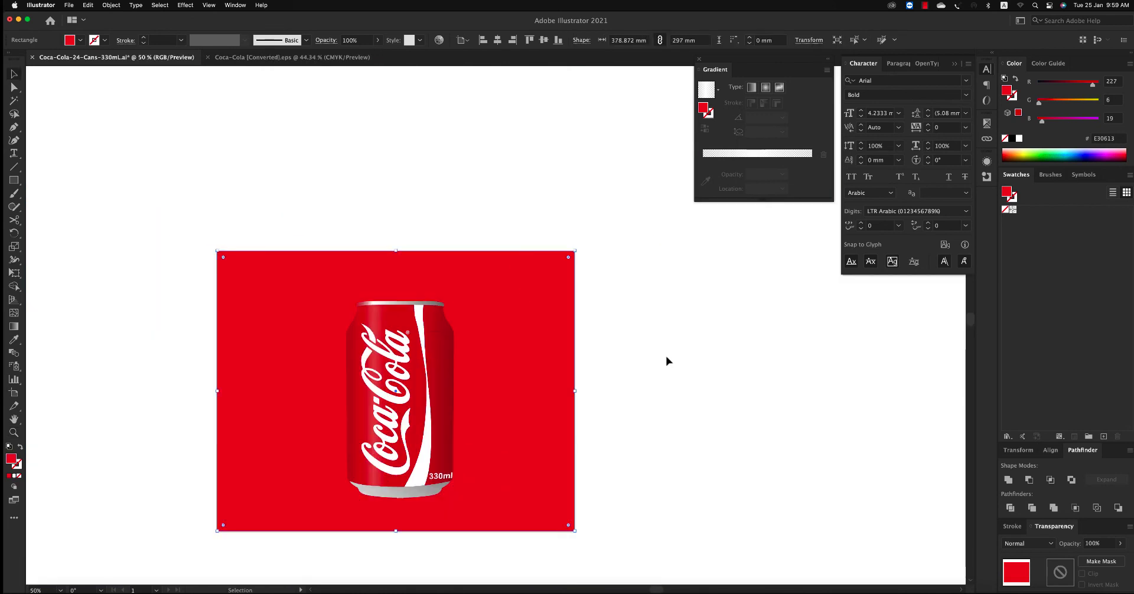
pyautogui.click(665, 358)
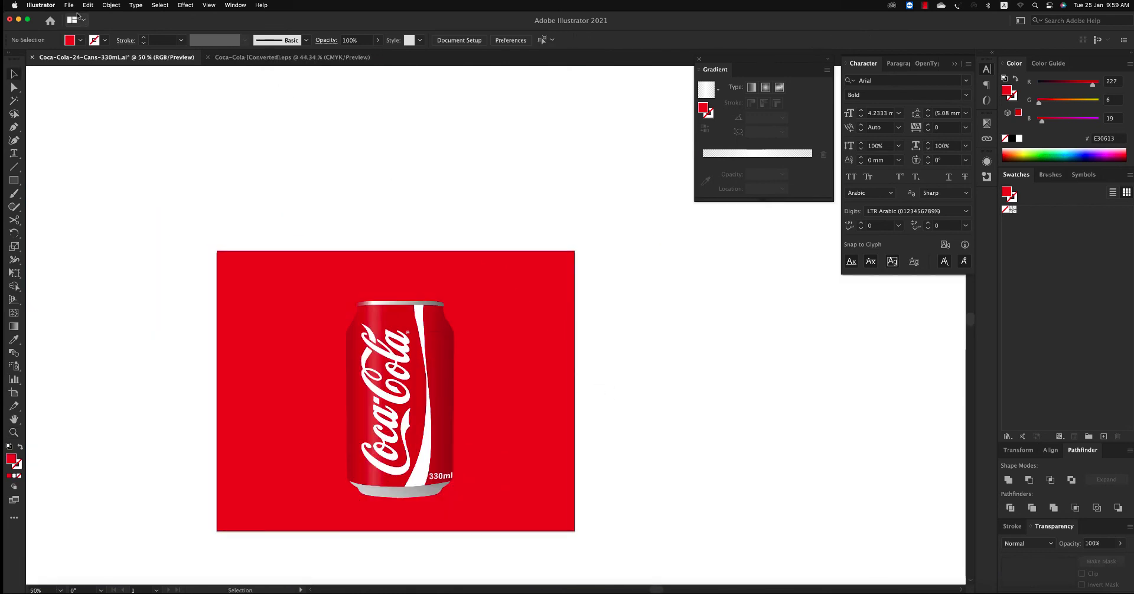
pyautogui.click(69, 6)
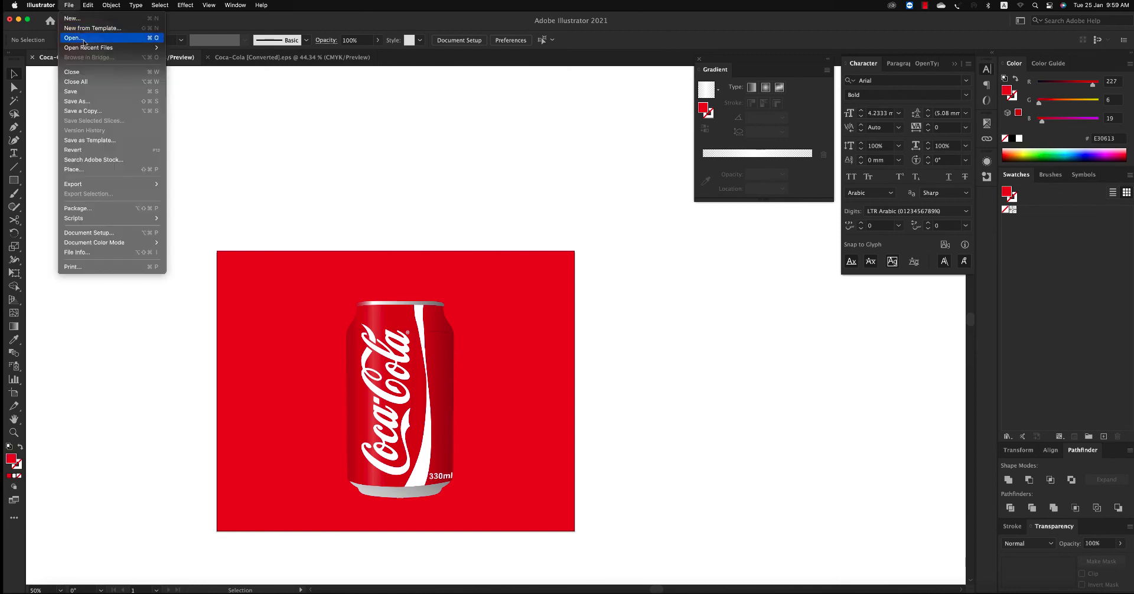
pyautogui.click(86, 92)
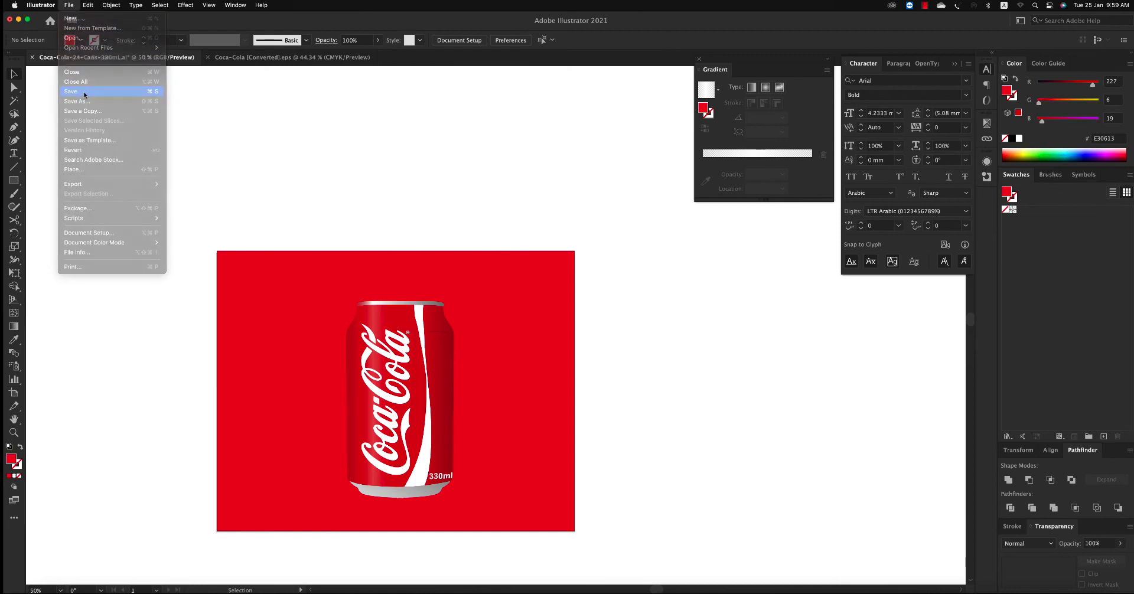
pyautogui.click(926, 6)
pyautogui.click(936, 19)
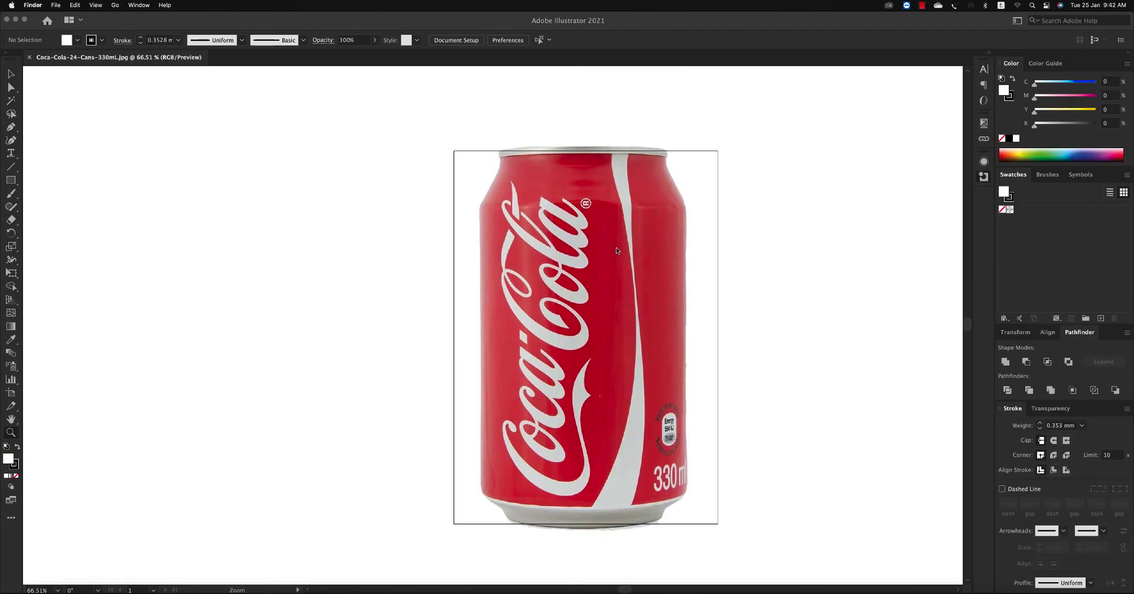